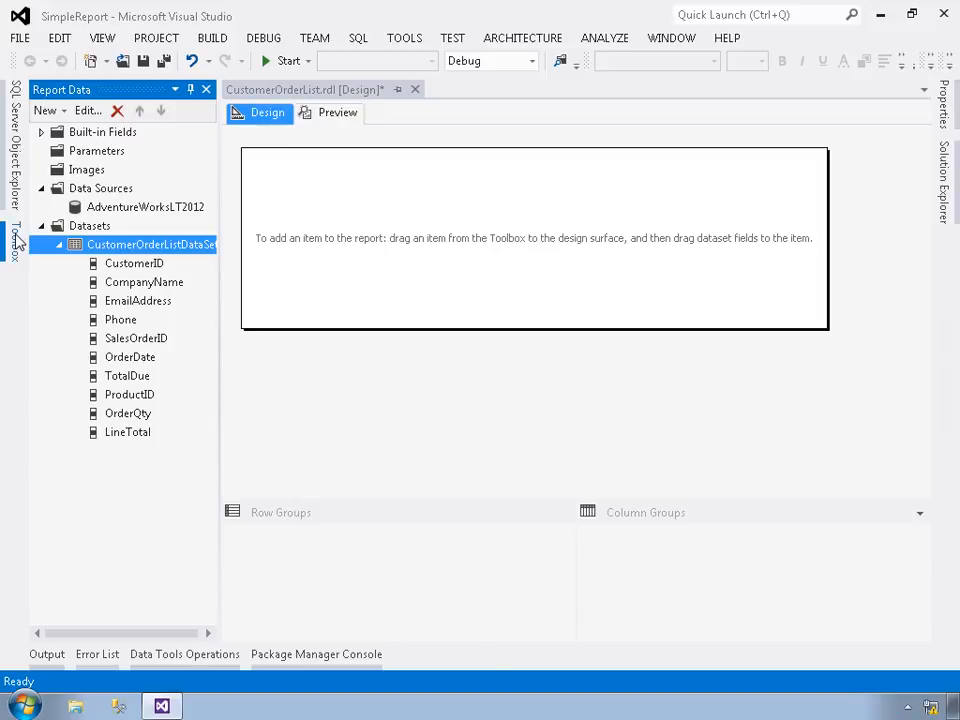
# Keep the Toolbox docked open and add a text box reading "Customer Orders" at the report body's upper-left corner.
pyautogui.click(15, 240)
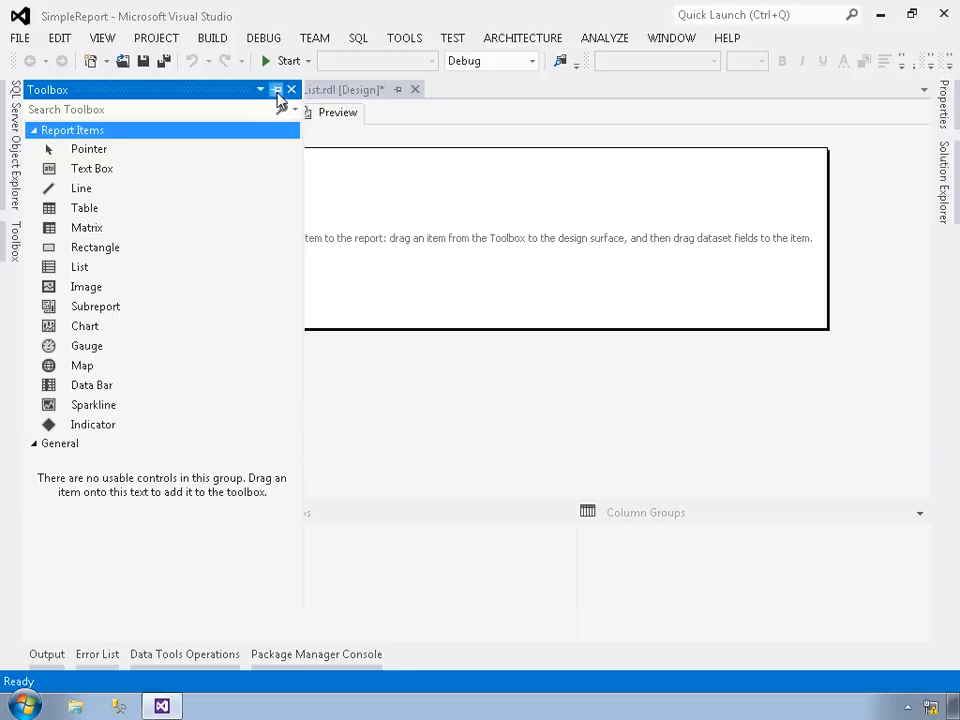
pyautogui.click(277, 91)
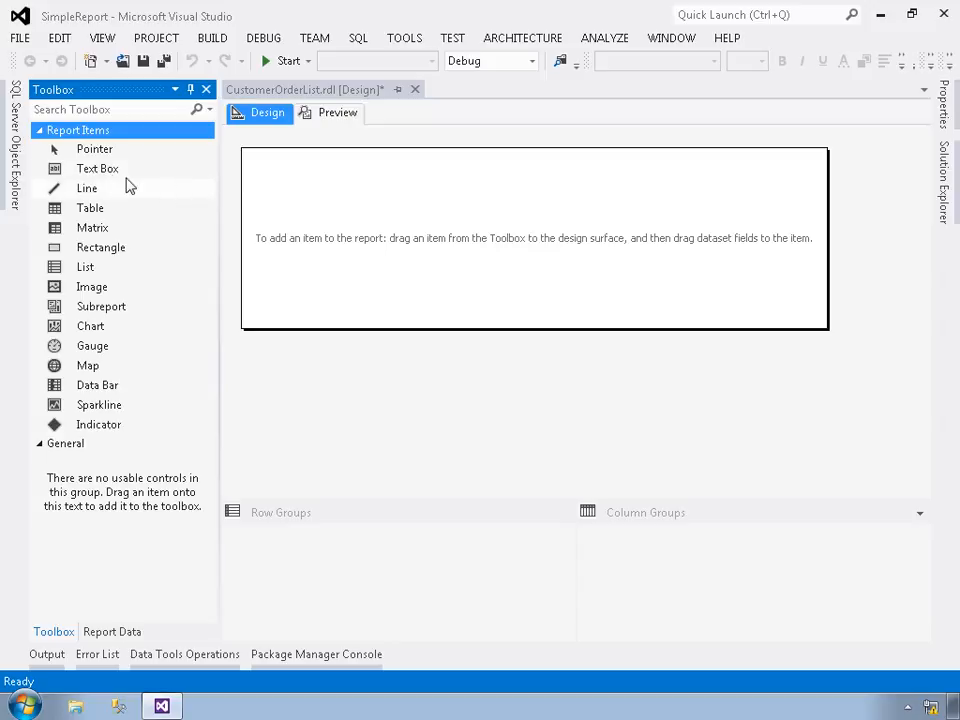
pyautogui.moveTo(94, 171); pyautogui.dragTo(272, 158)
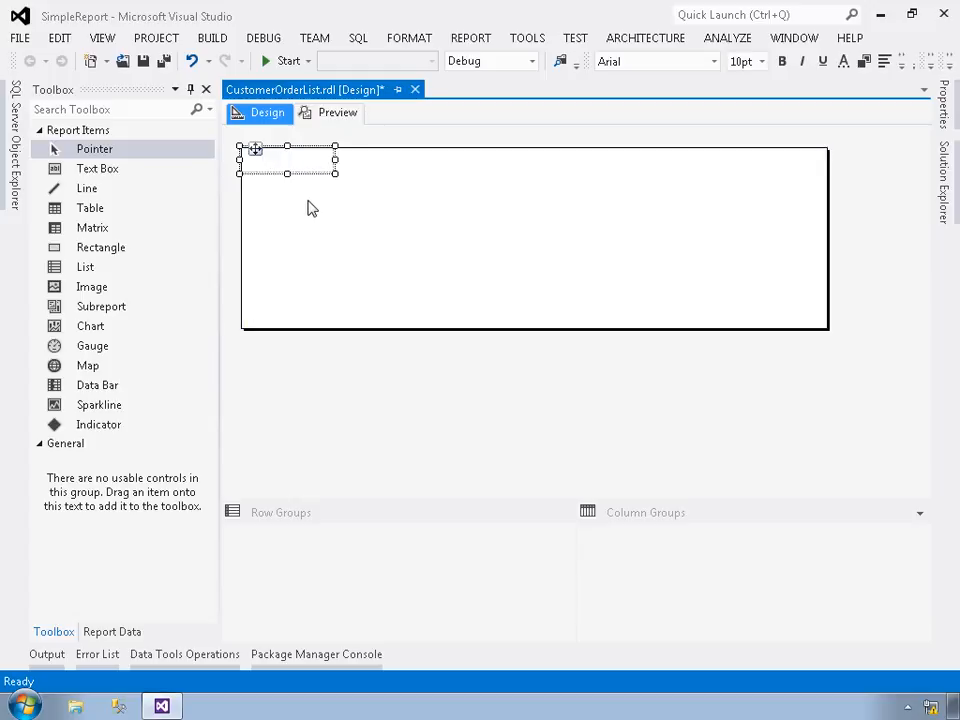
pyautogui.click(290, 170)
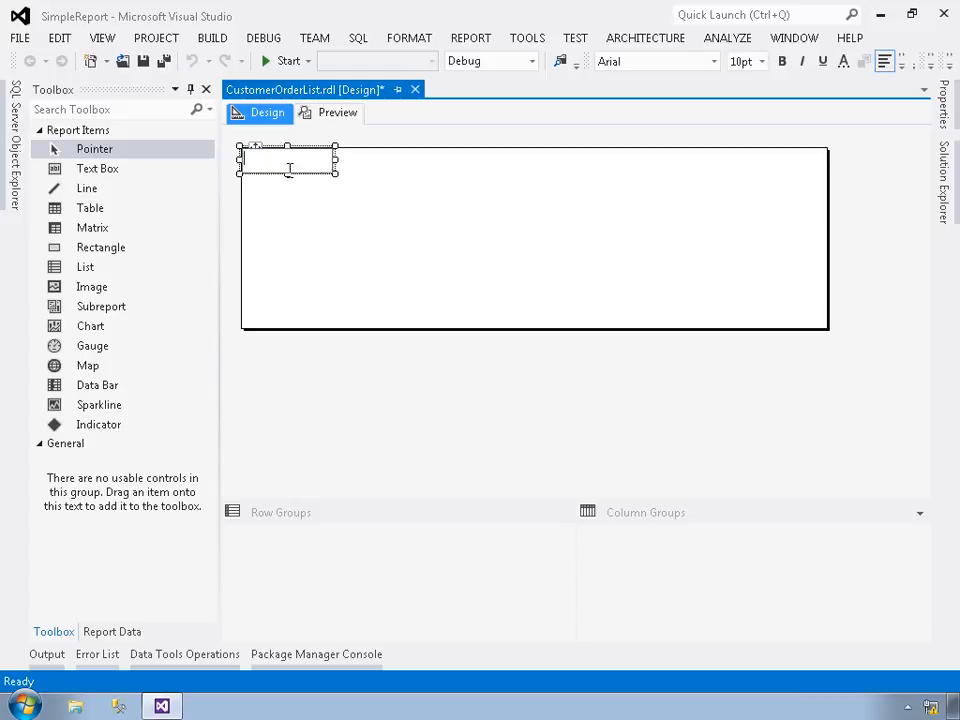
pyautogui.write('Customer Orders')
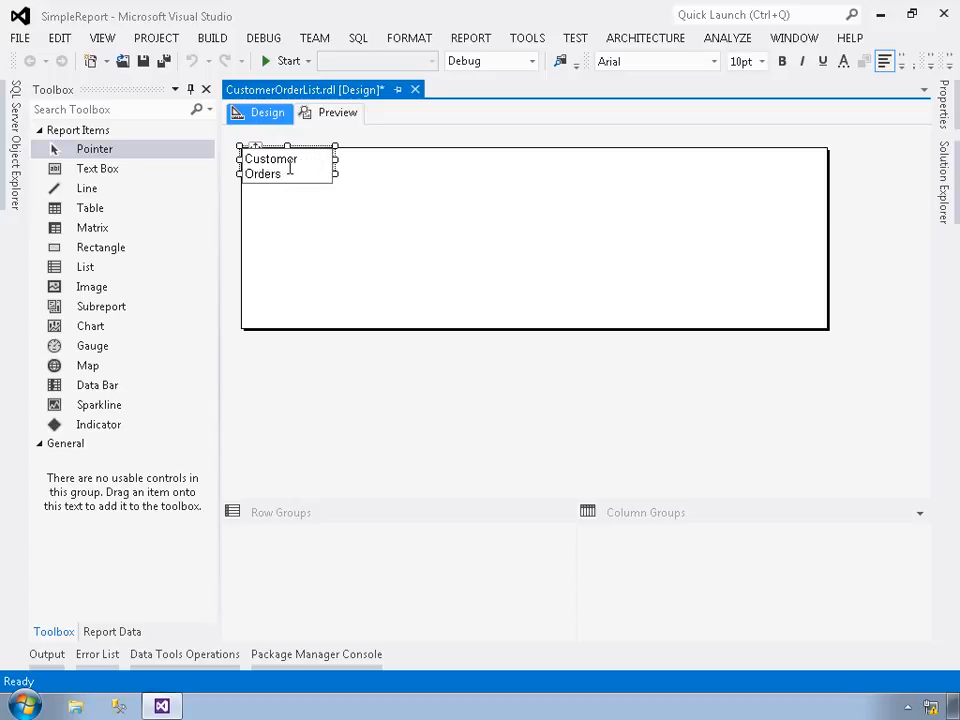
pyautogui.click(463, 246)
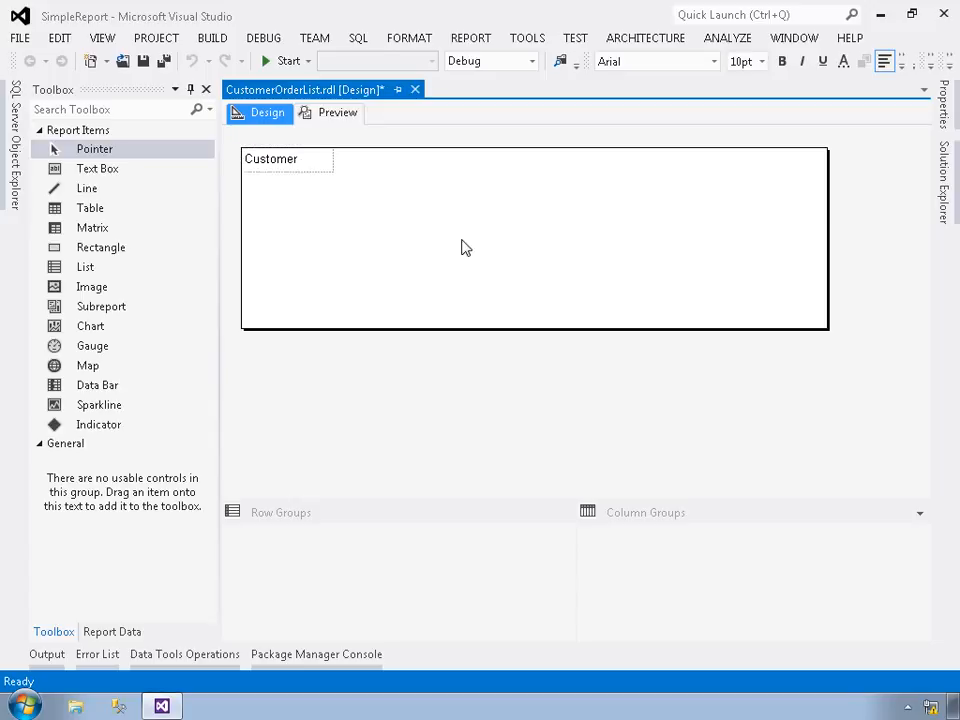
# Set the title text box's font size to 24pt.
pyautogui.click(309, 170)
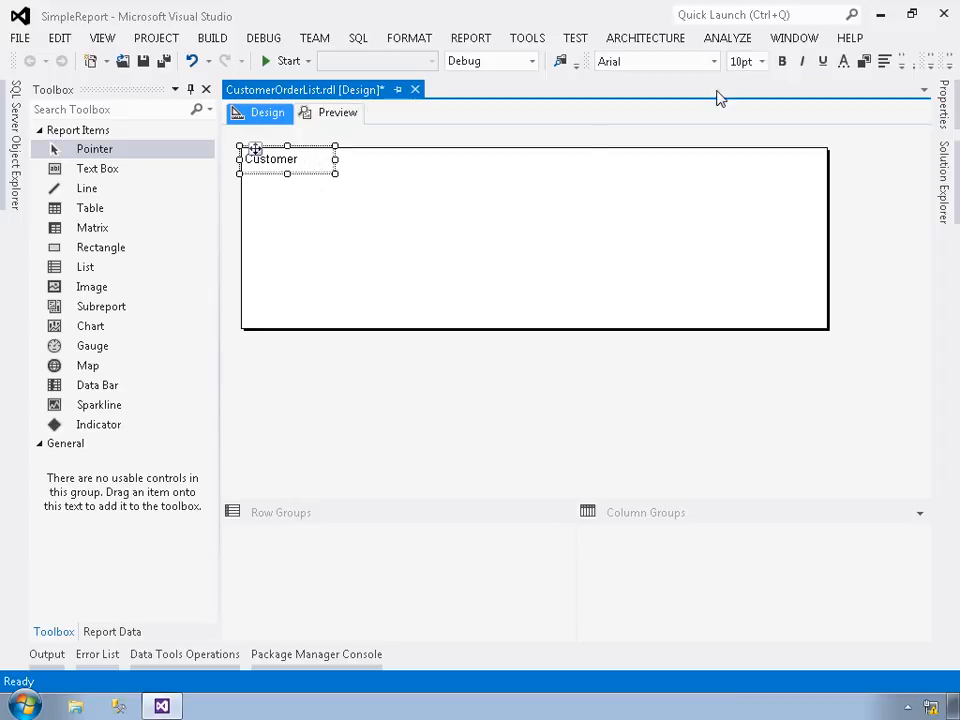
pyautogui.click(763, 62)
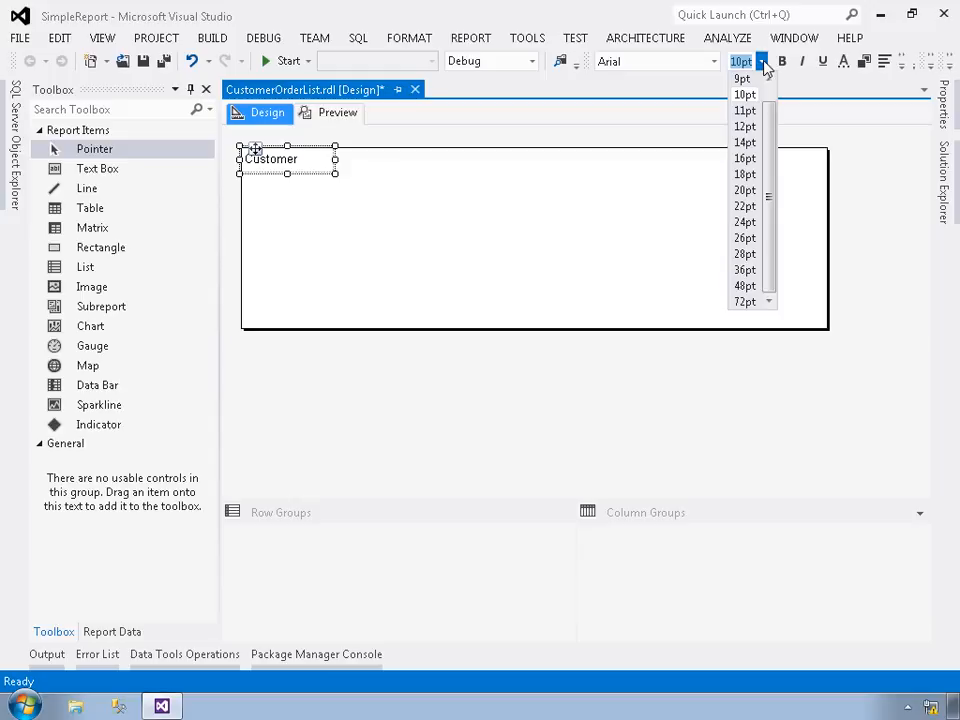
pyautogui.click(747, 222)
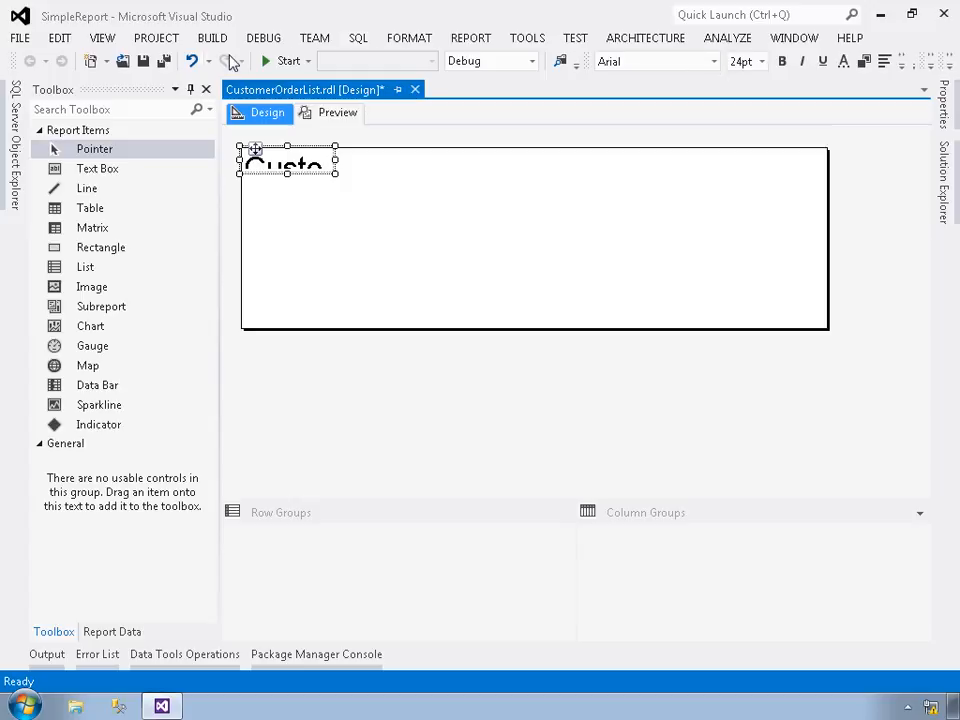
pyautogui.click(104, 40)
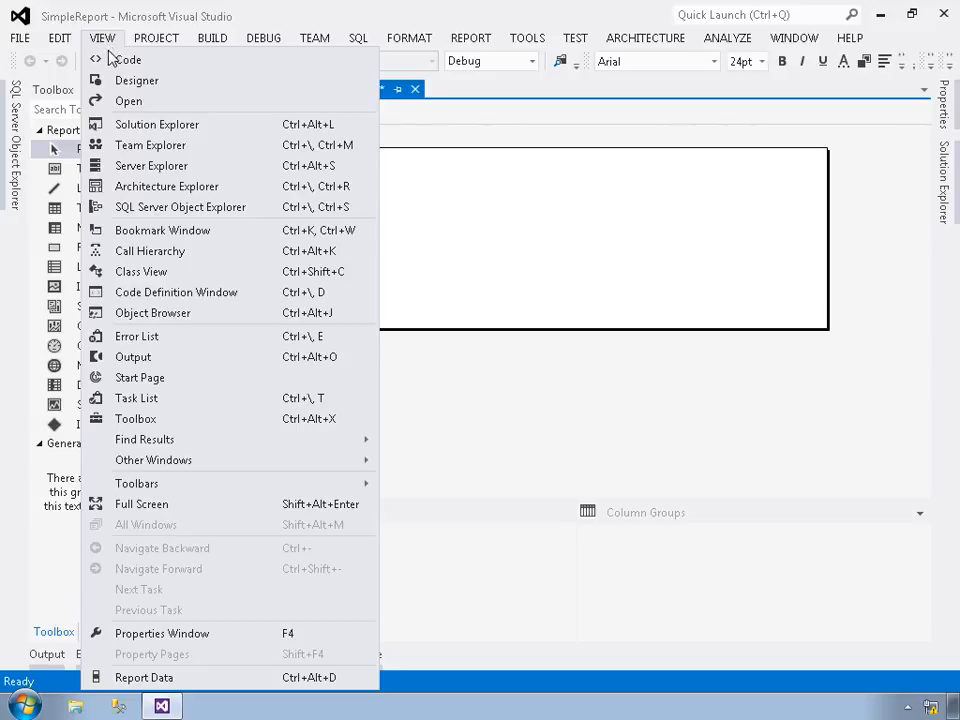
pyautogui.moveTo(158, 488)
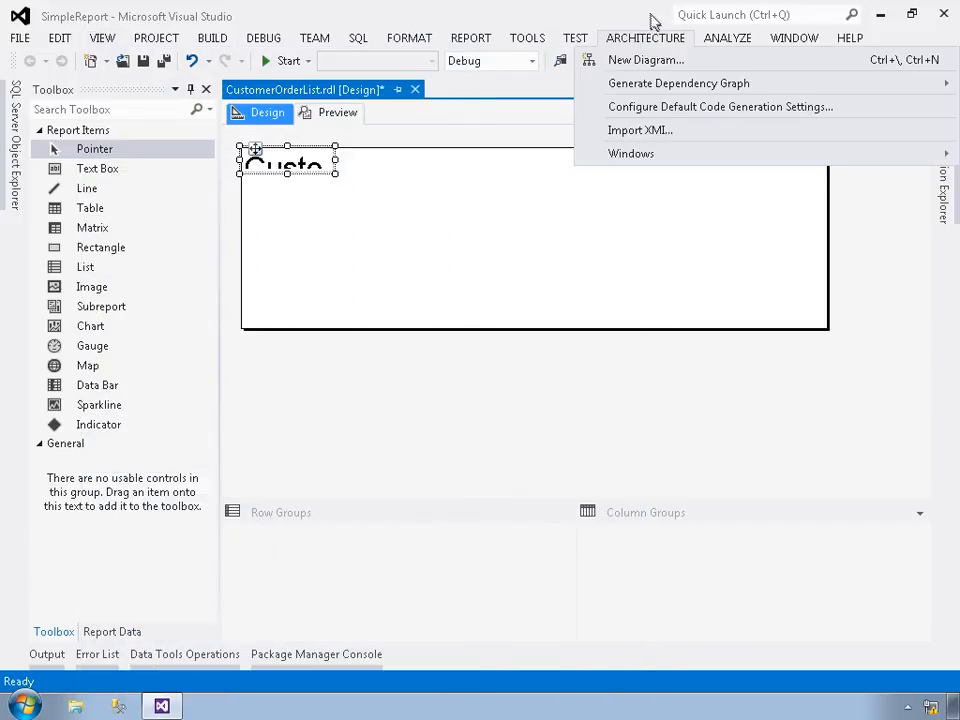
pyautogui.click(651, 20)
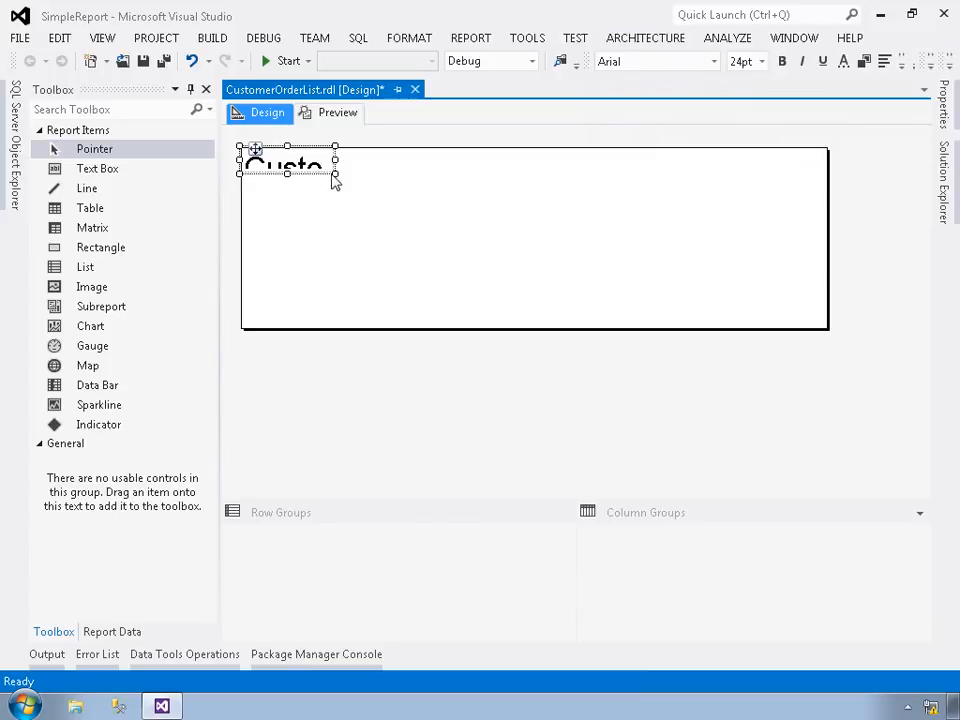
# Enlarge the title text box to fit "Customer Orders" on one line and insert a table directly below it.
pyautogui.moveTo(345, 184); pyautogui.dragTo(542, 197)
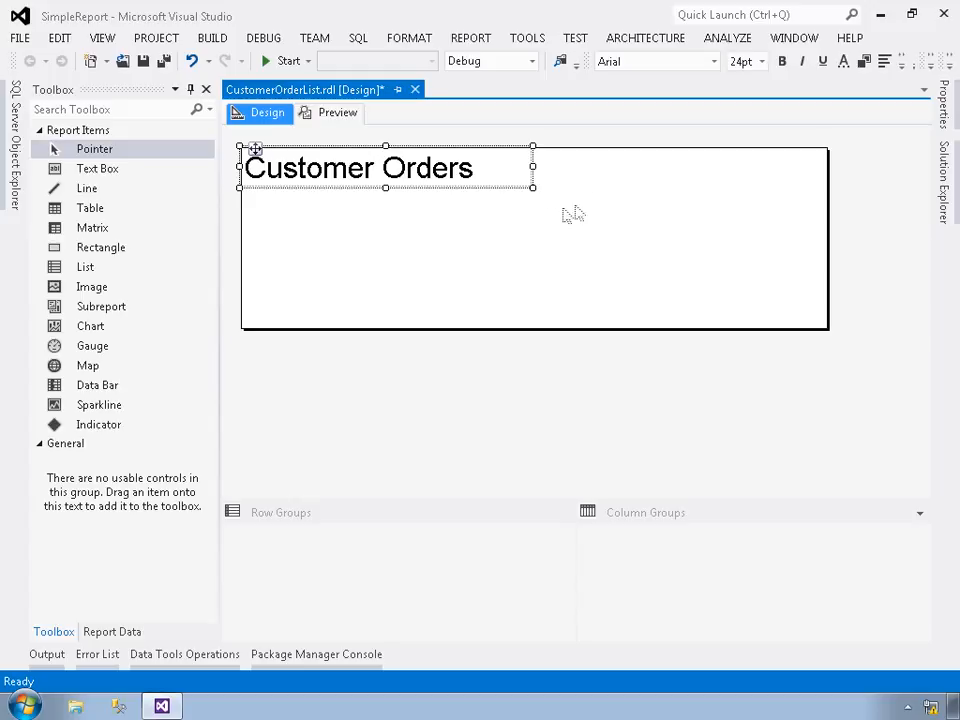
pyautogui.moveTo(84, 212); pyautogui.dragTo(252, 200)
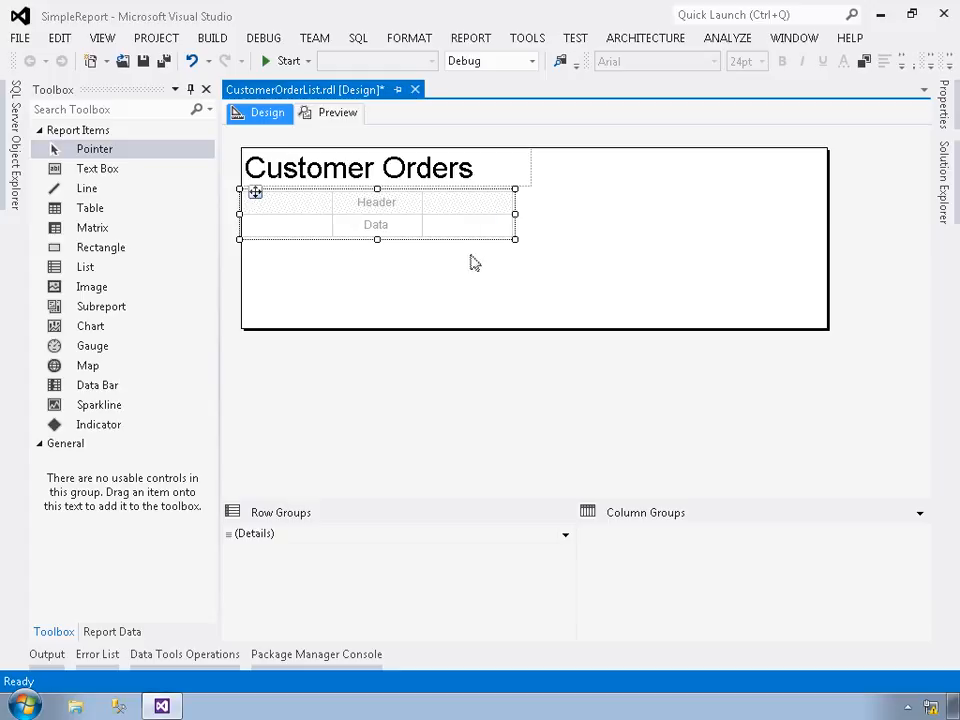
pyautogui.moveTo(363, 226)
pyautogui.moveTo(329, 226)
# Place the CompanyName dataset field in the table's first data cell and check the column's header and field placeholder.
pyautogui.click(124, 633)
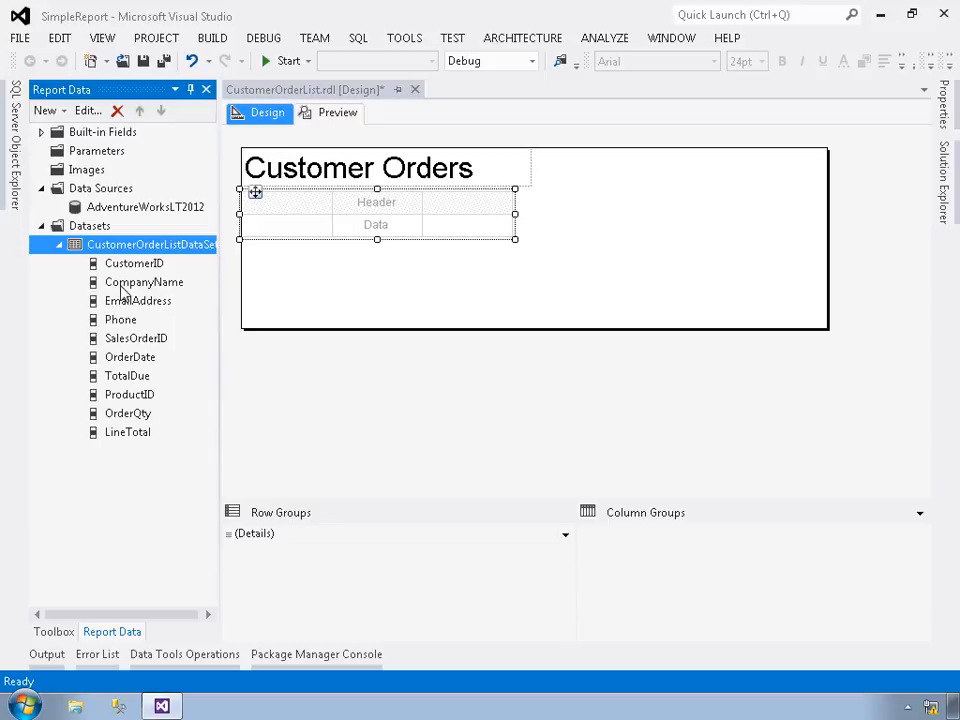
pyautogui.moveTo(120, 288); pyautogui.dragTo(273, 231)
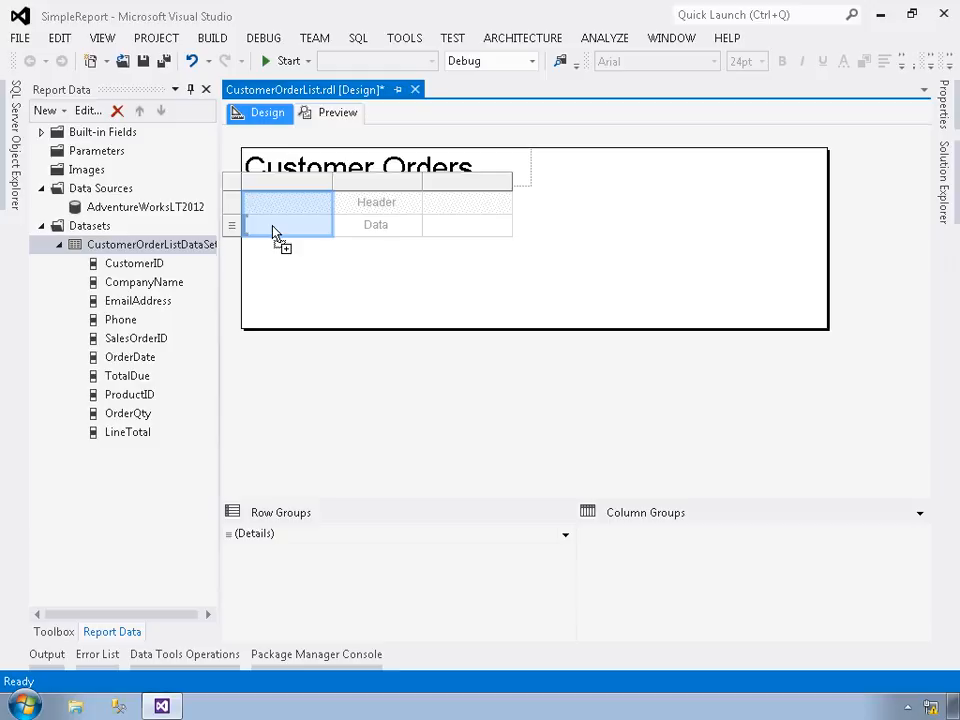
pyautogui.moveTo(273, 232); pyautogui.dragTo(277, 234)
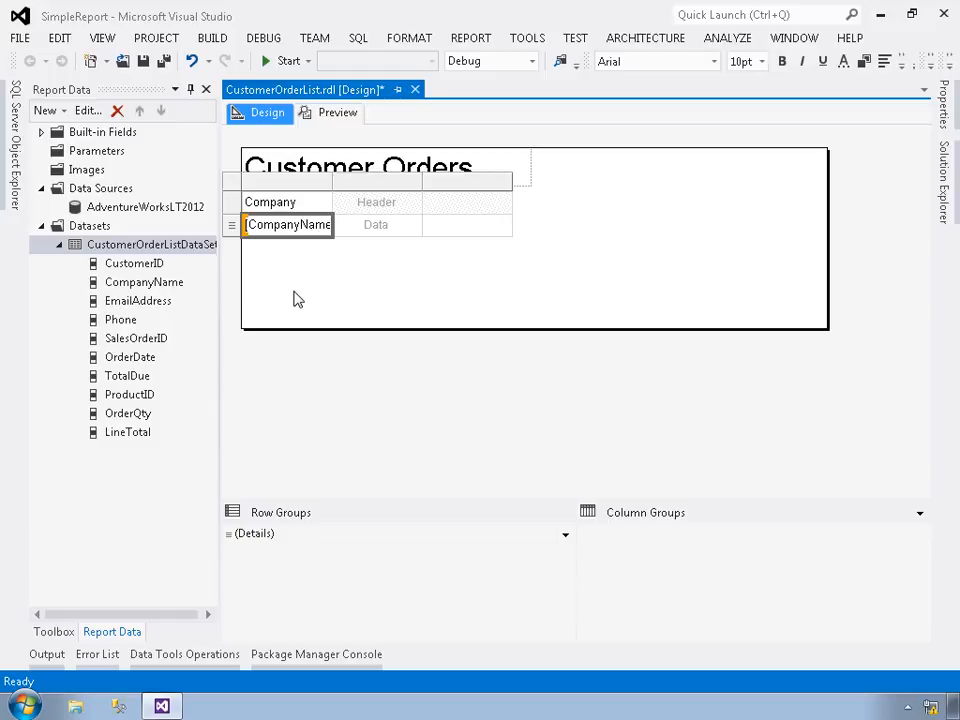
pyautogui.click(283, 204)
pyautogui.click(283, 206)
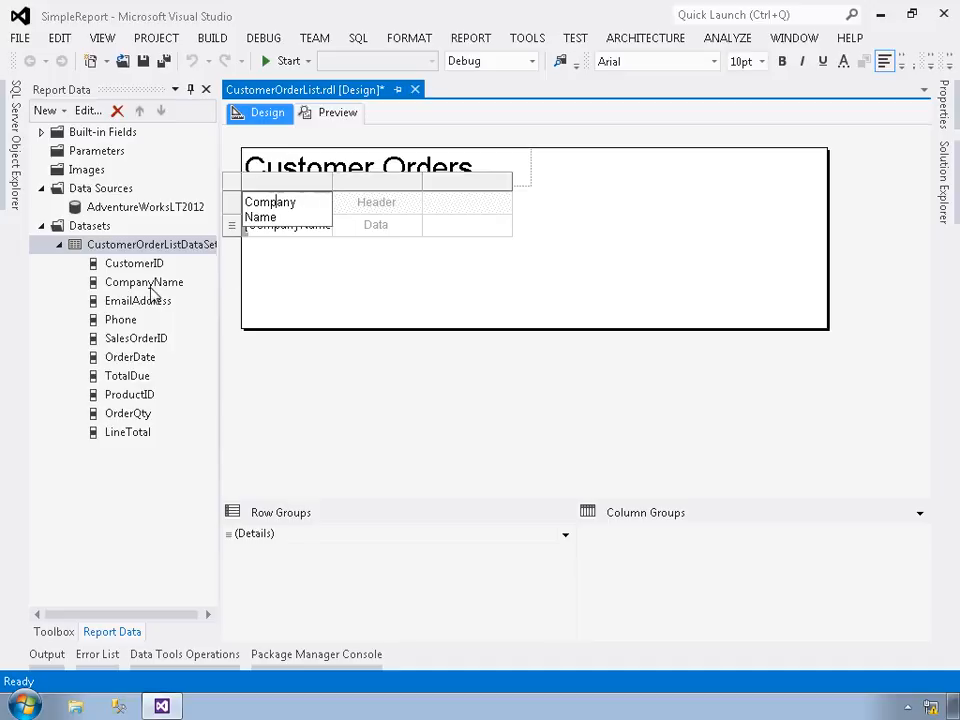
pyautogui.click(258, 285)
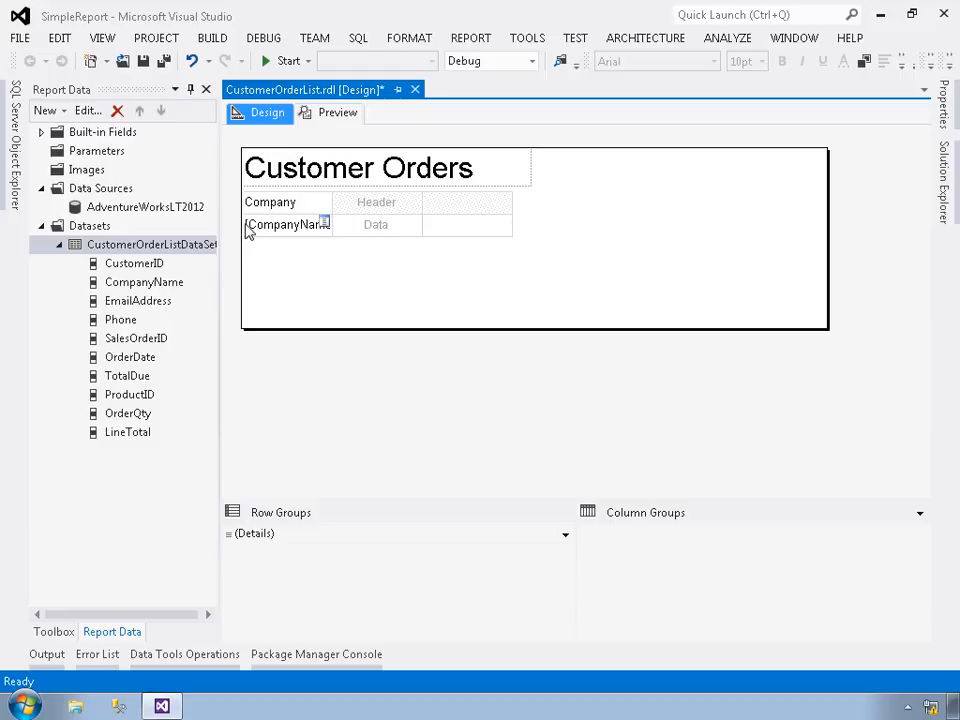
pyautogui.doubleClick(272, 228)
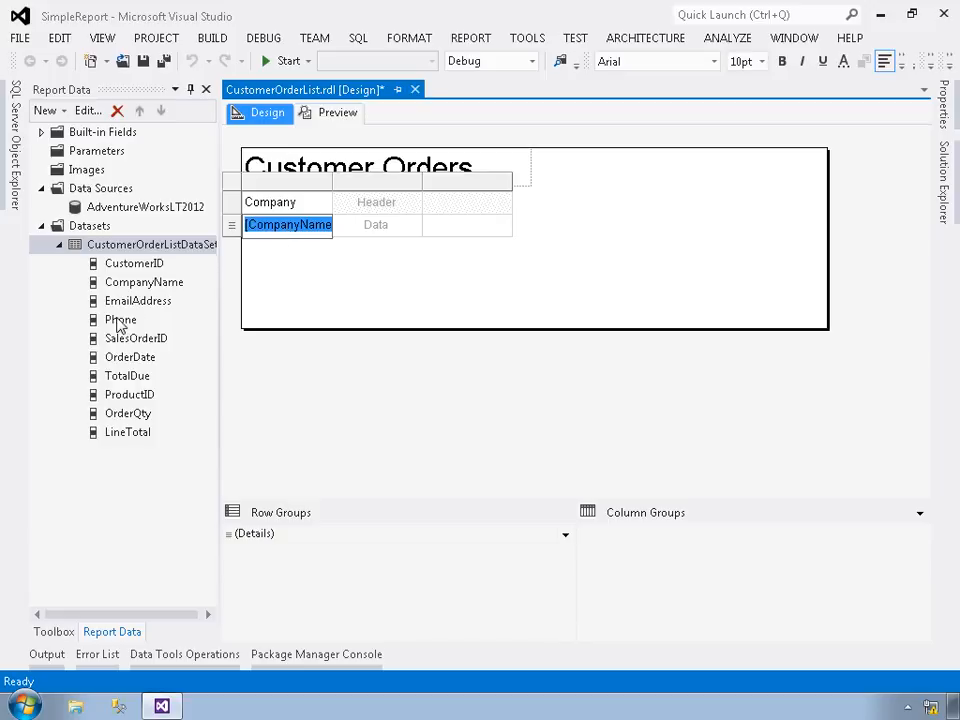
# Place the Phone field in the table's second data cell and the EmailAddress field in the third.
pyautogui.moveTo(118, 324); pyautogui.dragTo(379, 231)
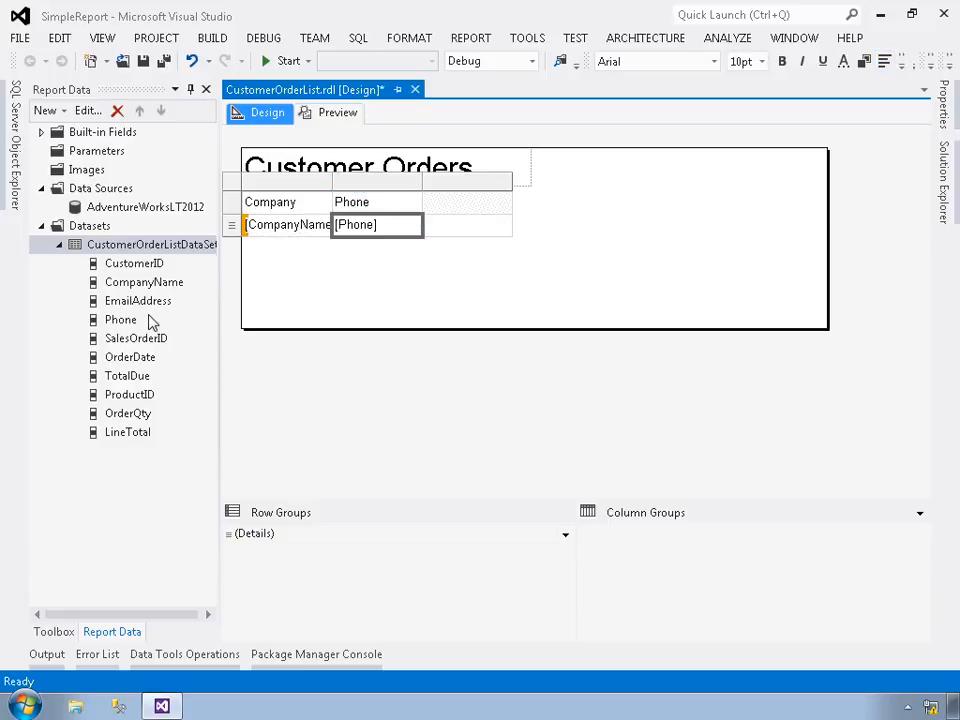
pyautogui.click(138, 306)
pyautogui.moveTo(138, 306); pyautogui.dragTo(459, 223)
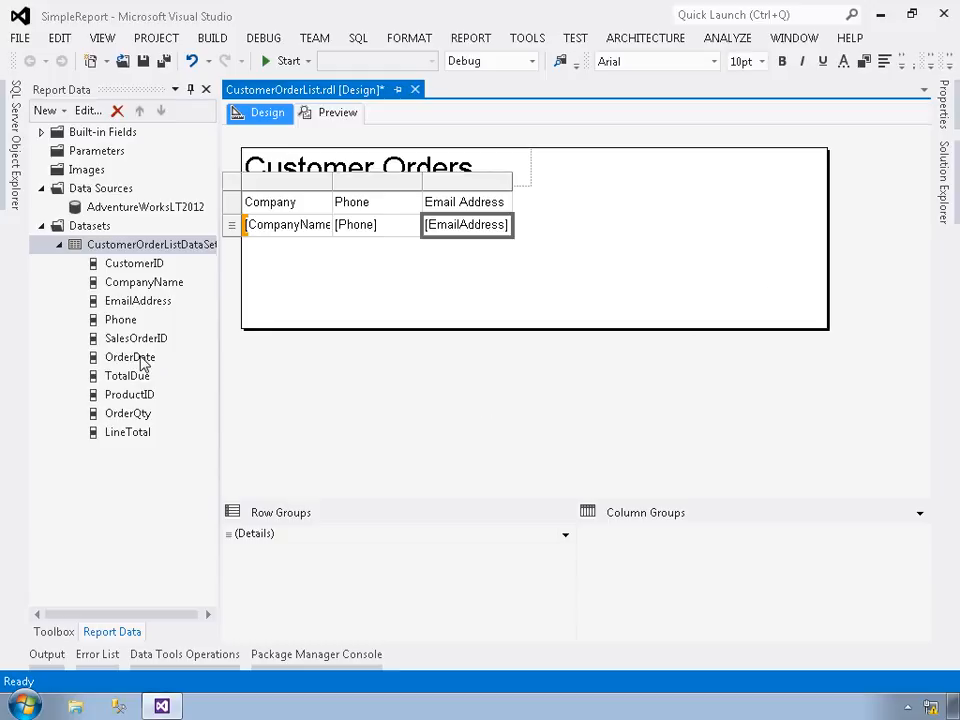
# Append new table columns for the OrderDate, TotalDue, ProductID, OrderQty and LineTotal fields, in that order, after the EmailAddress column.
pyautogui.moveTo(139, 360); pyautogui.dragTo(515, 216)
pyautogui.moveTo(512, 213); pyautogui.dragTo(514, 222)
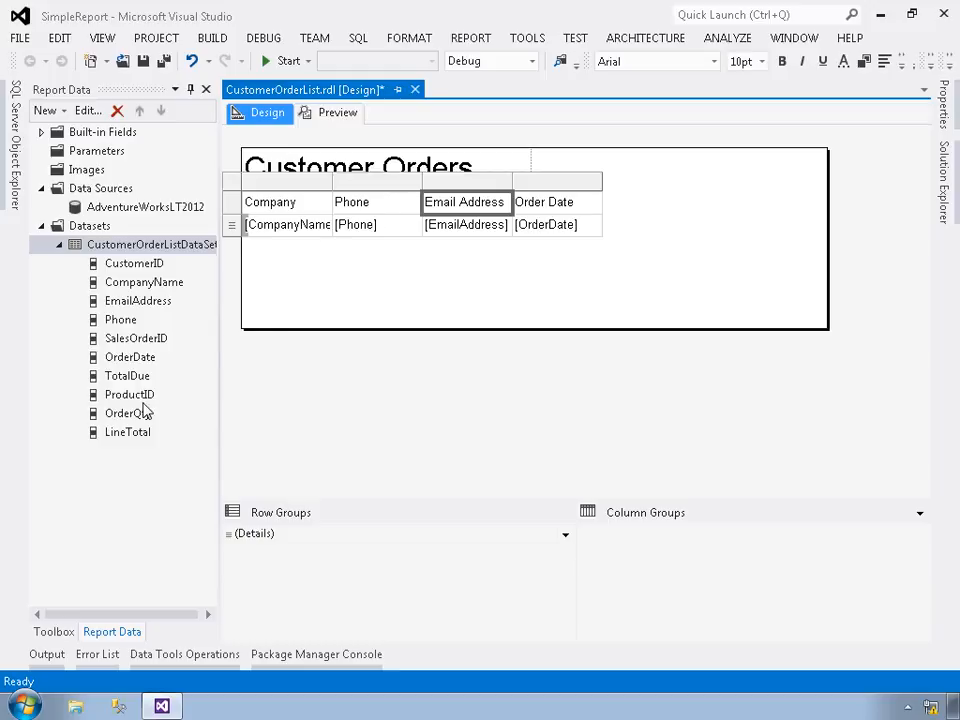
pyautogui.moveTo(125, 377); pyautogui.dragTo(607, 222)
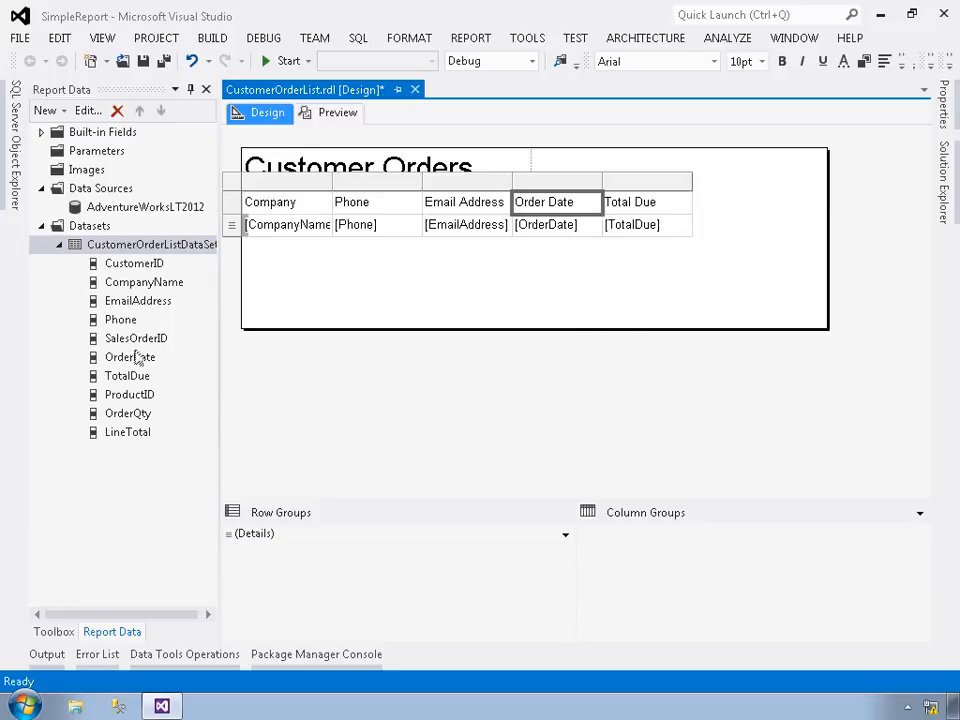
pyautogui.moveTo(126, 399); pyautogui.dragTo(686, 208)
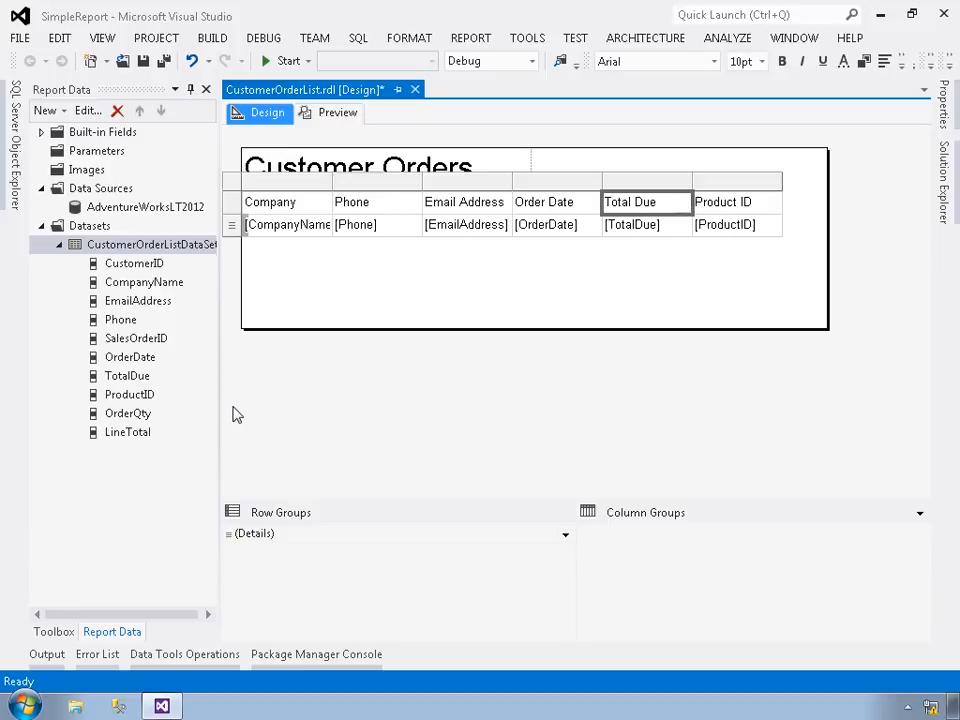
pyautogui.moveTo(148, 417); pyautogui.dragTo(782, 218)
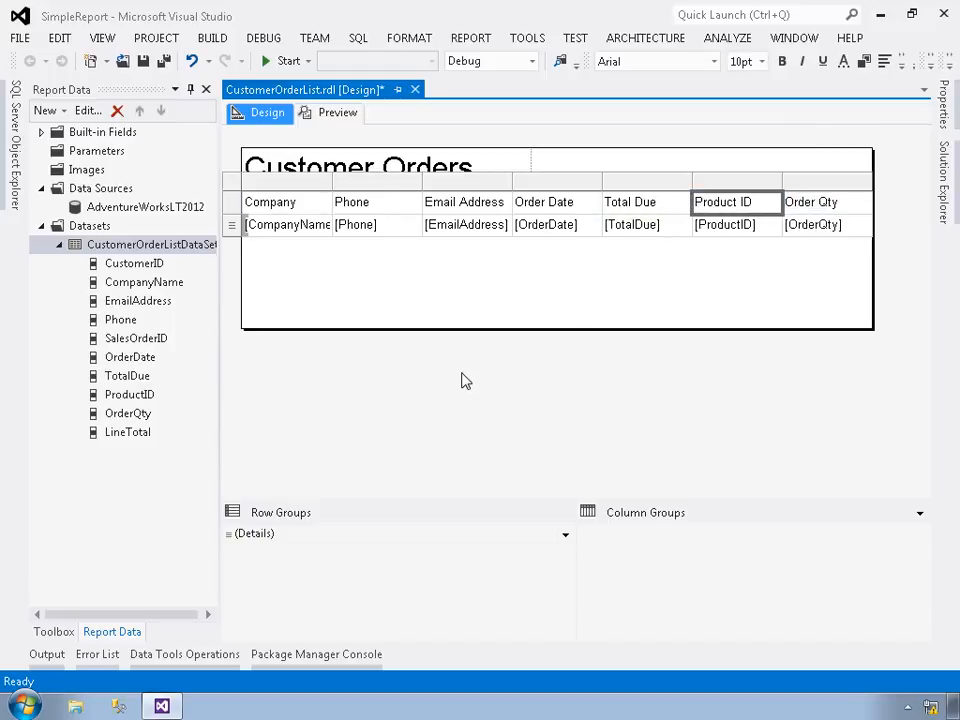
pyautogui.moveTo(105, 434); pyautogui.dragTo(866, 213)
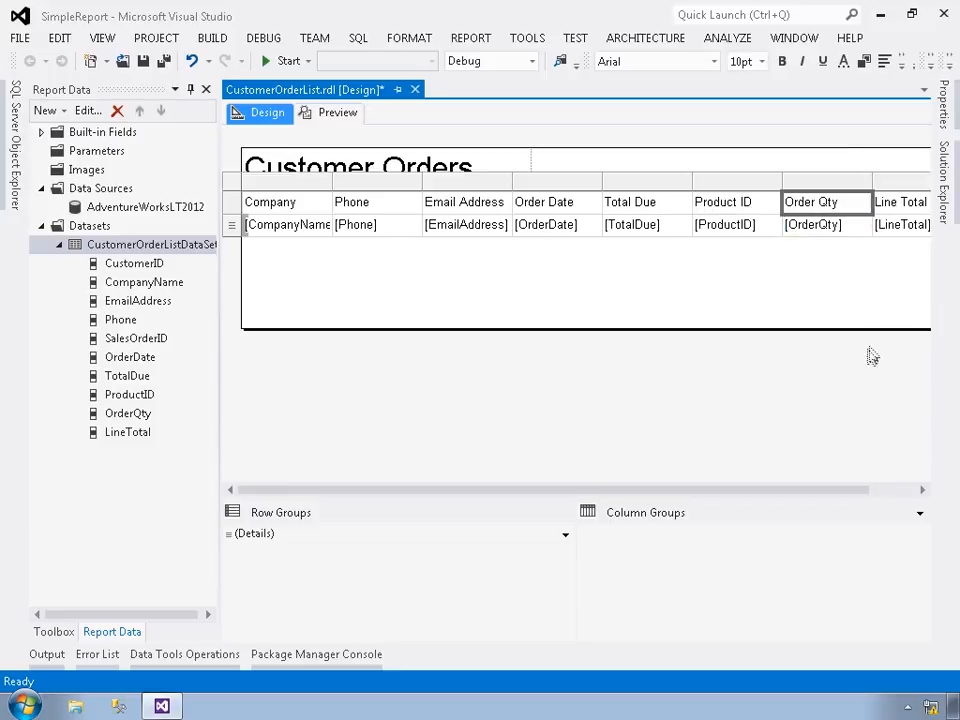
# Preview the report and examine the rendered order rows and columns on the first page.
pyautogui.click(884, 494)
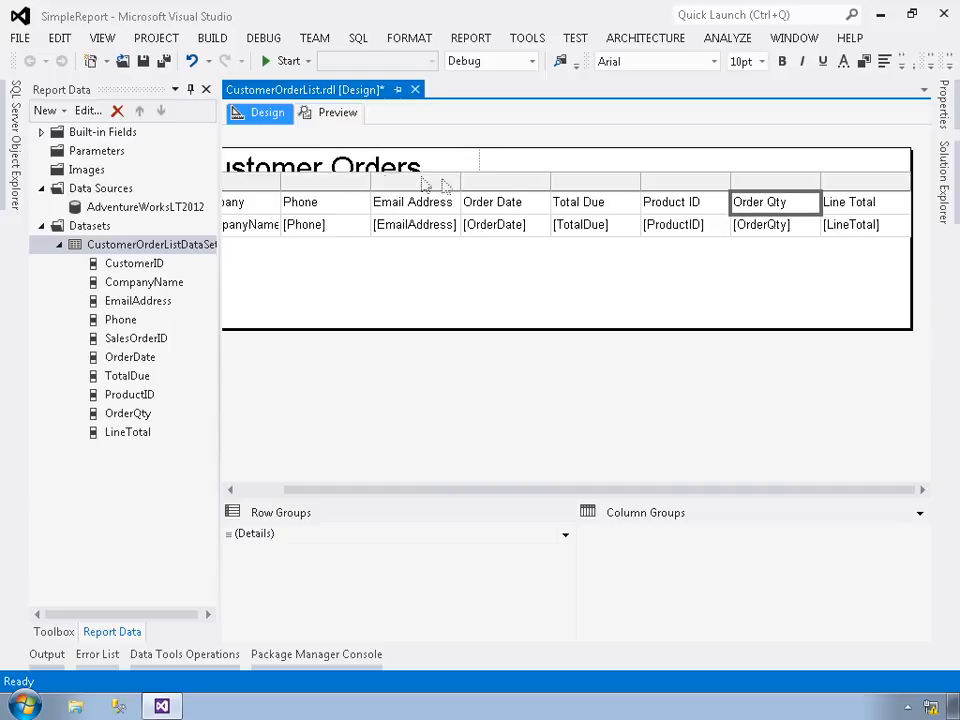
pyautogui.click(320, 114)
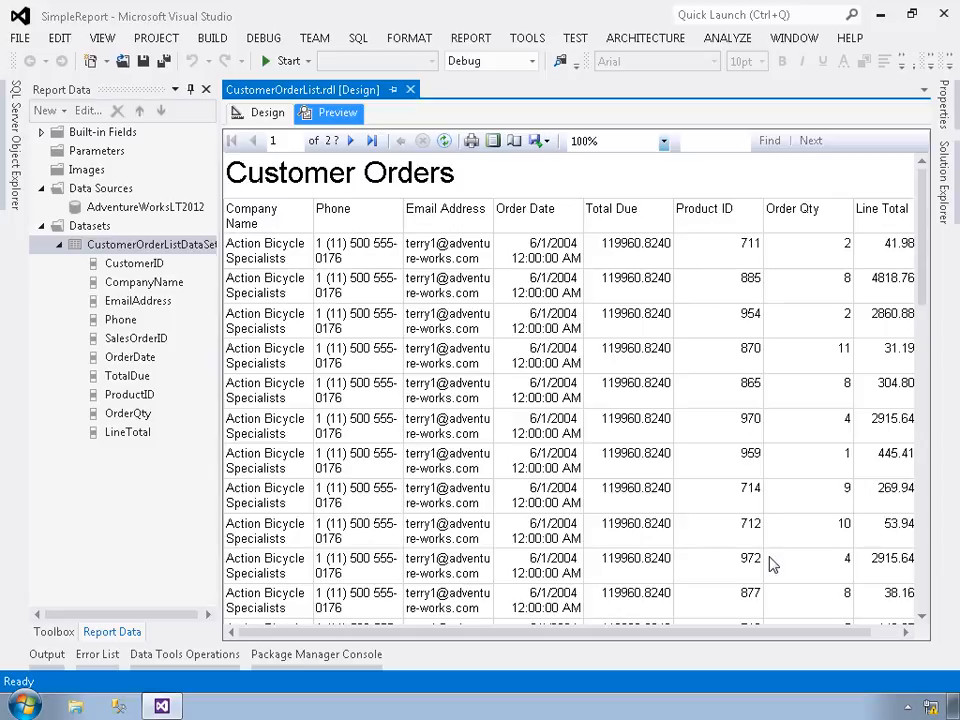
pyautogui.scroll(-5, 926, 583)
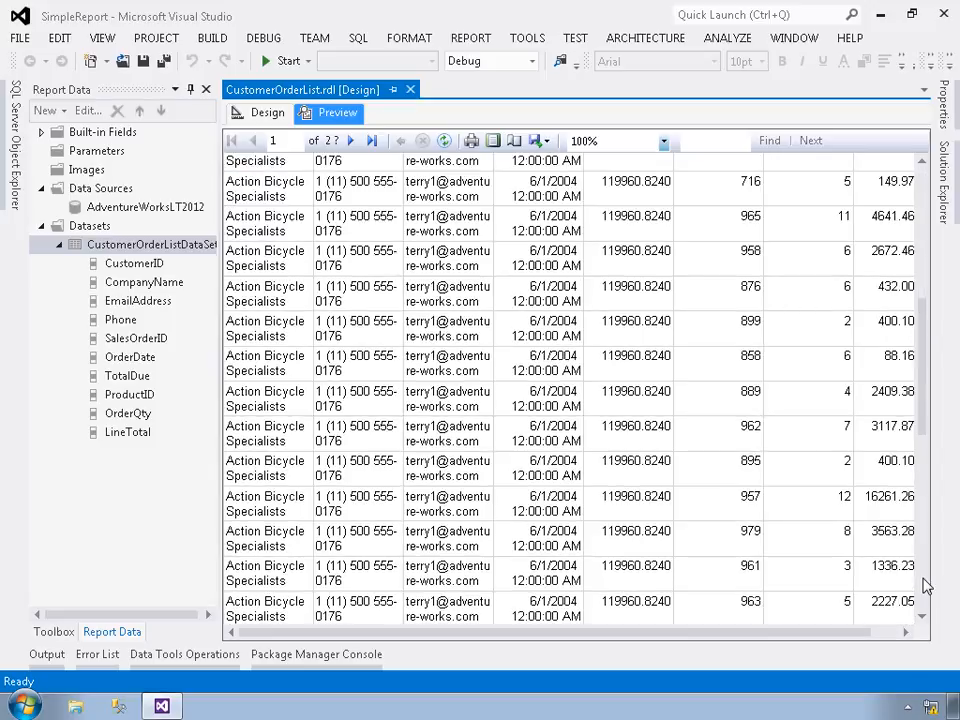
pyautogui.scroll(-5, 926, 586)
pyautogui.scroll(-3, 926, 586)
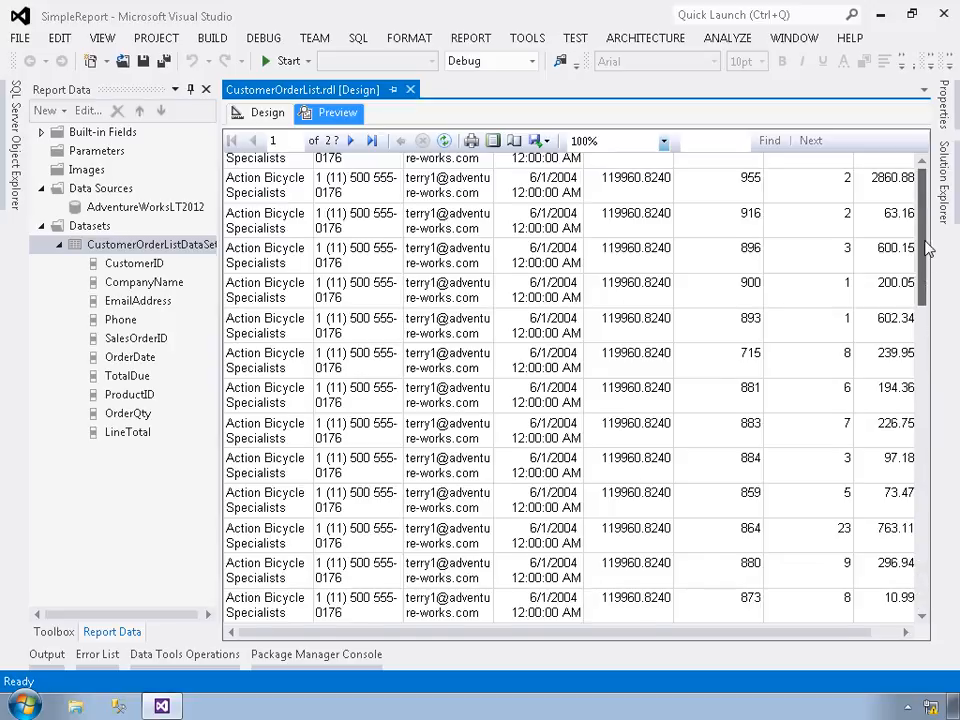
pyautogui.scroll(13, 926, 586)
pyautogui.click(888, 632)
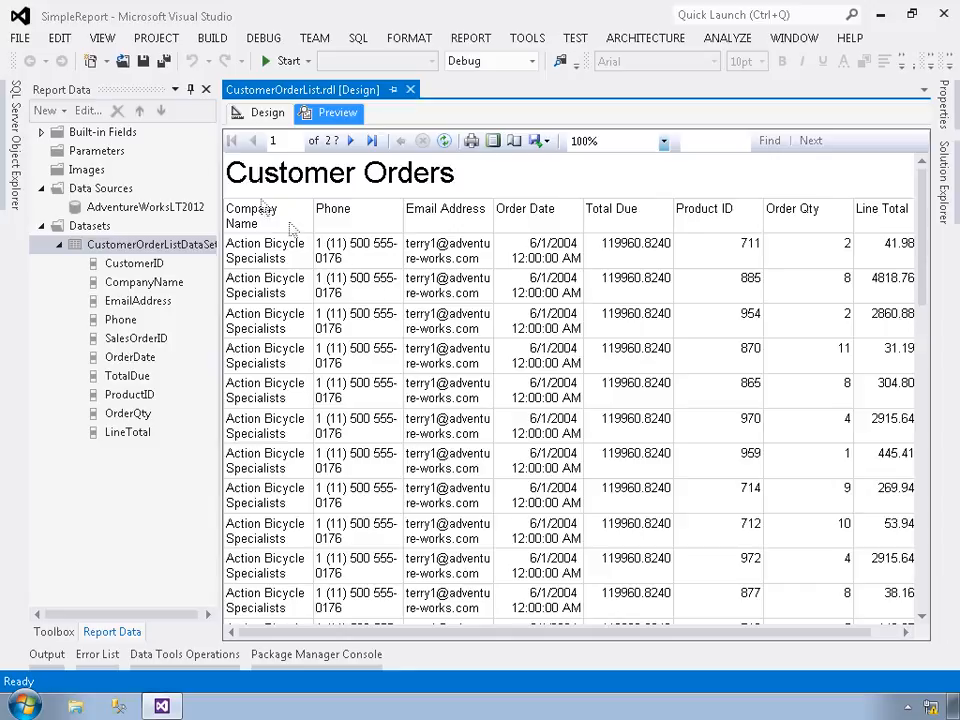
# Return to the report's design view and auto-hide the docked Report Data and Toolbox windows.
pyautogui.click(266, 113)
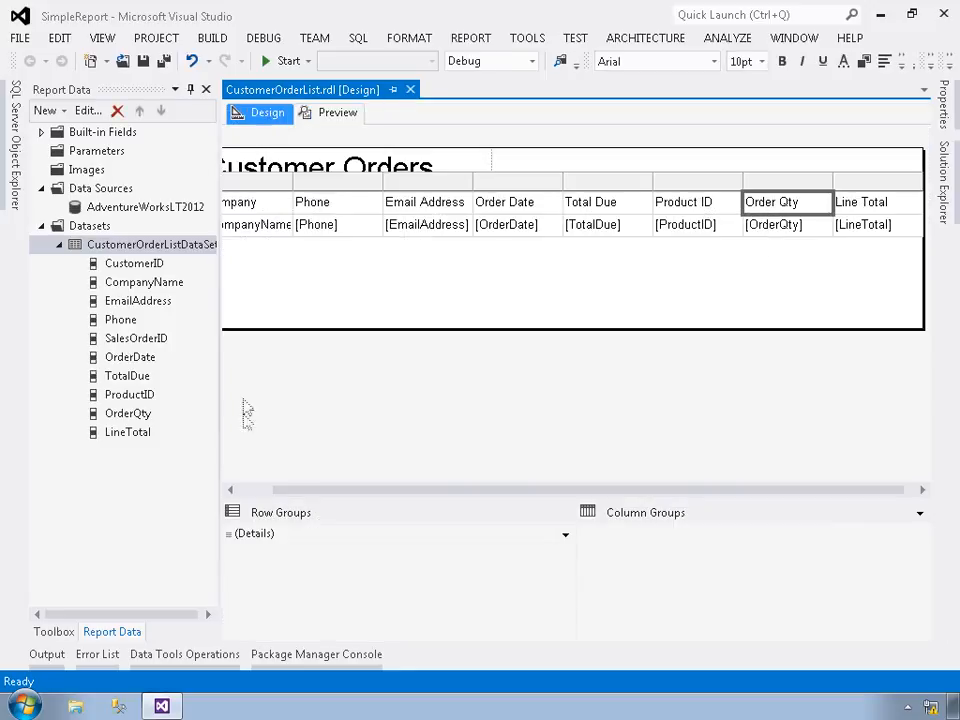
pyautogui.click(257, 490)
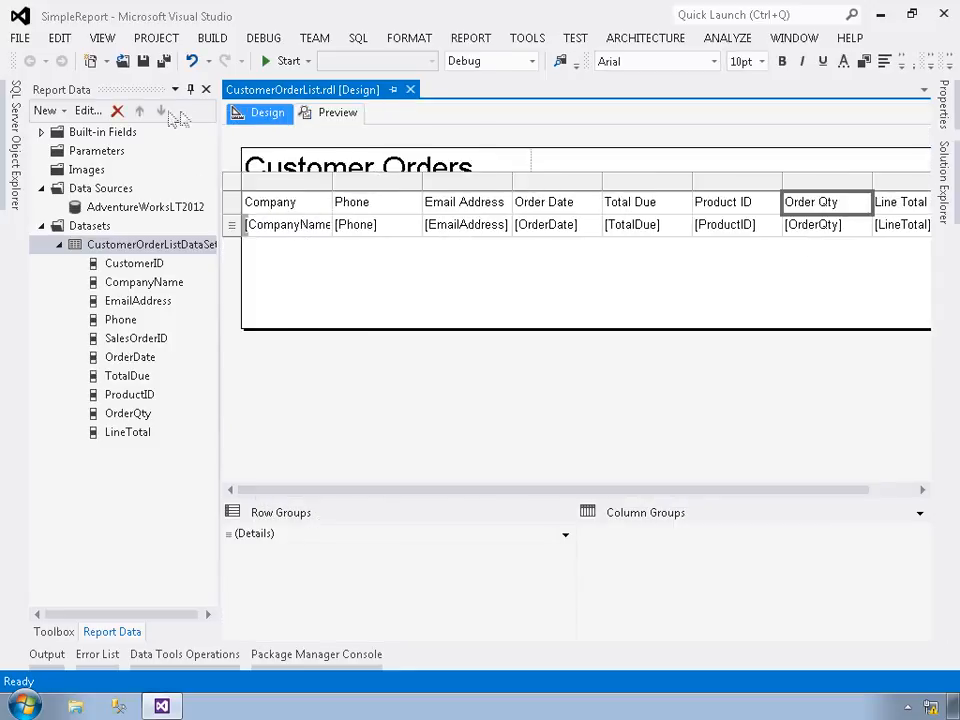
pyautogui.click(192, 90)
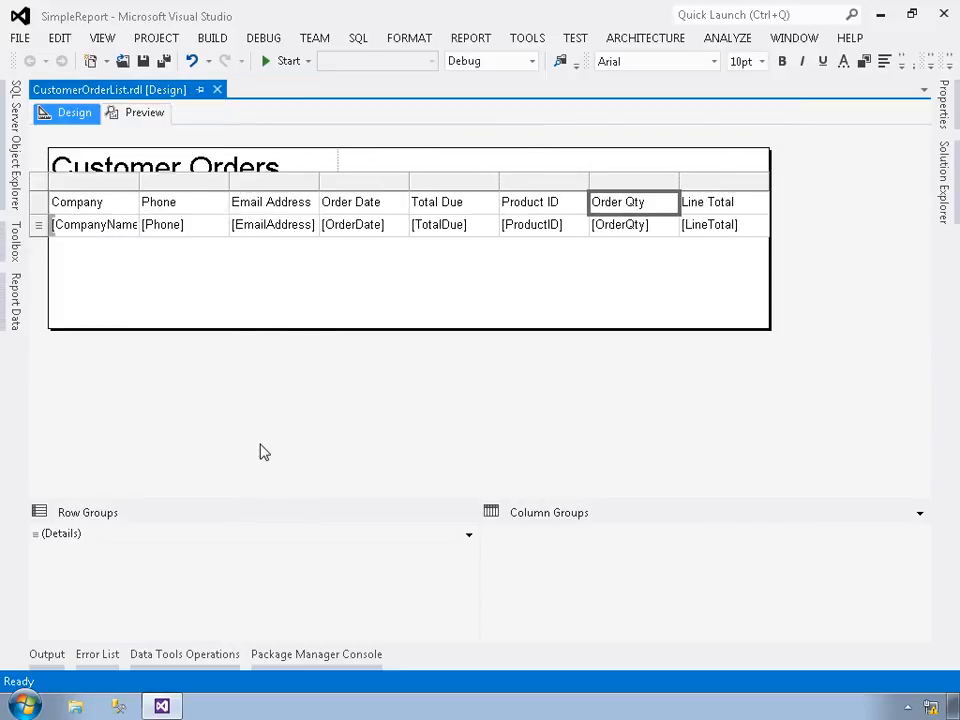
# Make the table's header row bold and widen the Company Name, Phone and Email Address columns so their contents fit.
pyautogui.click(38, 203)
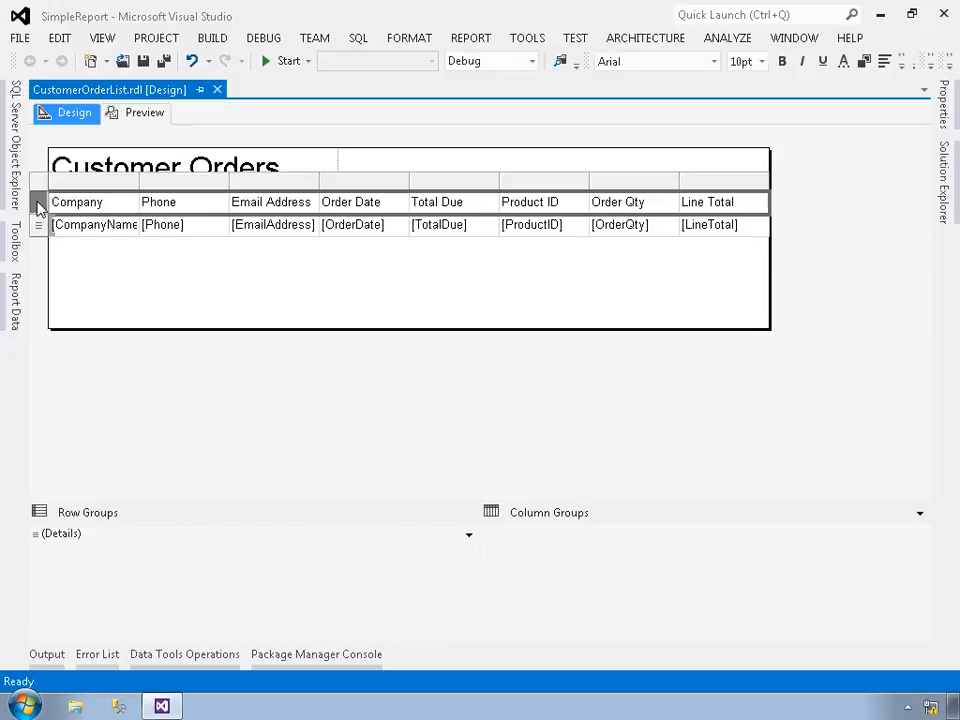
pyautogui.click(783, 62)
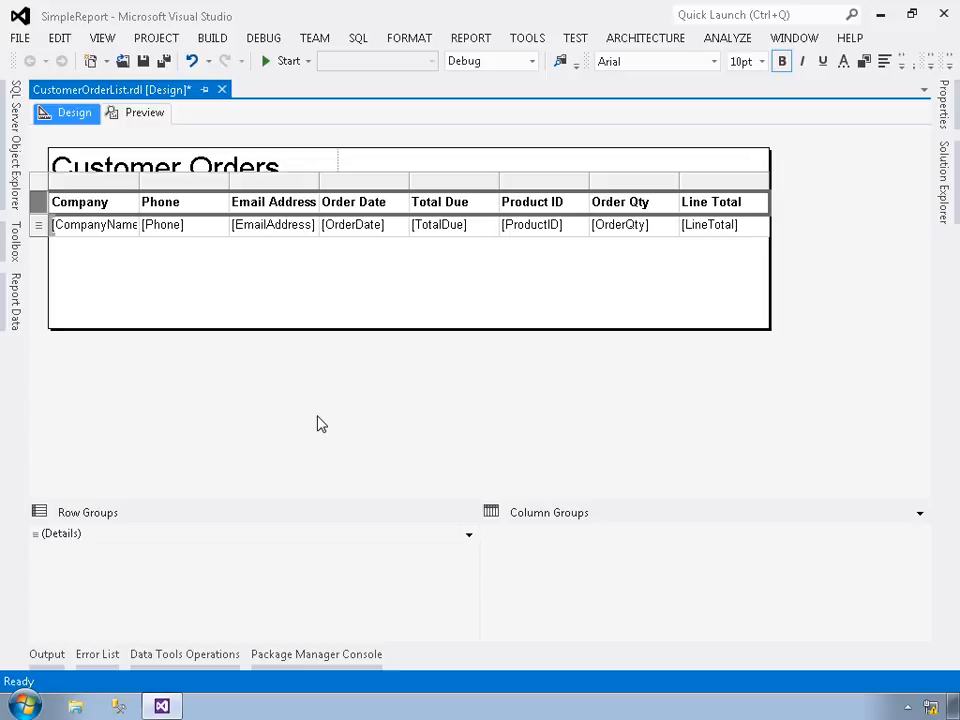
pyautogui.click(105, 182)
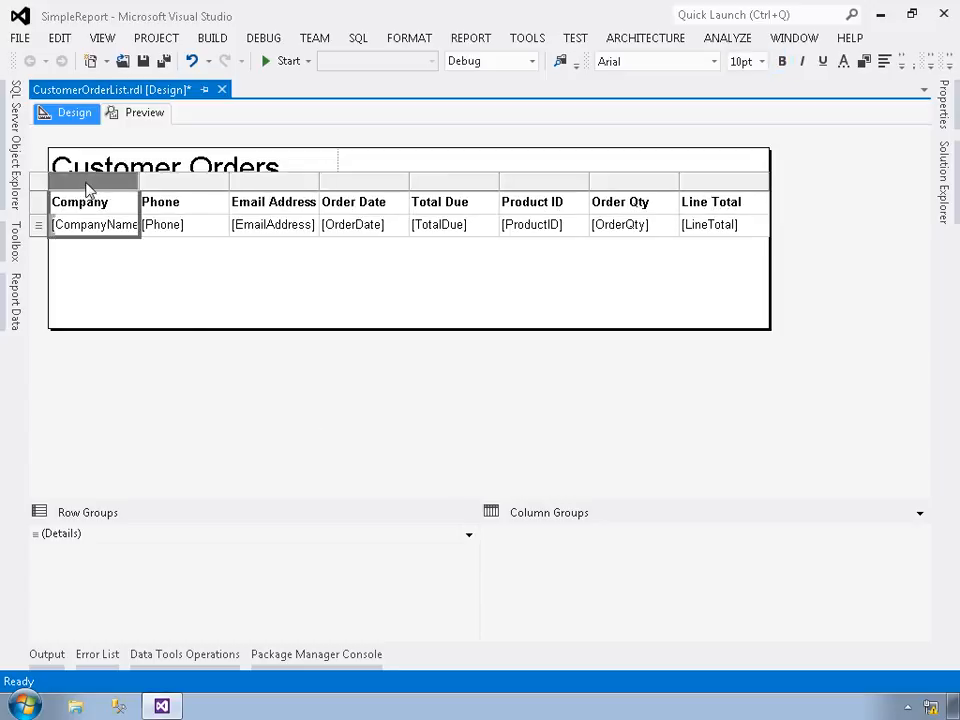
pyautogui.moveTo(142, 181); pyautogui.dragTo(285, 178)
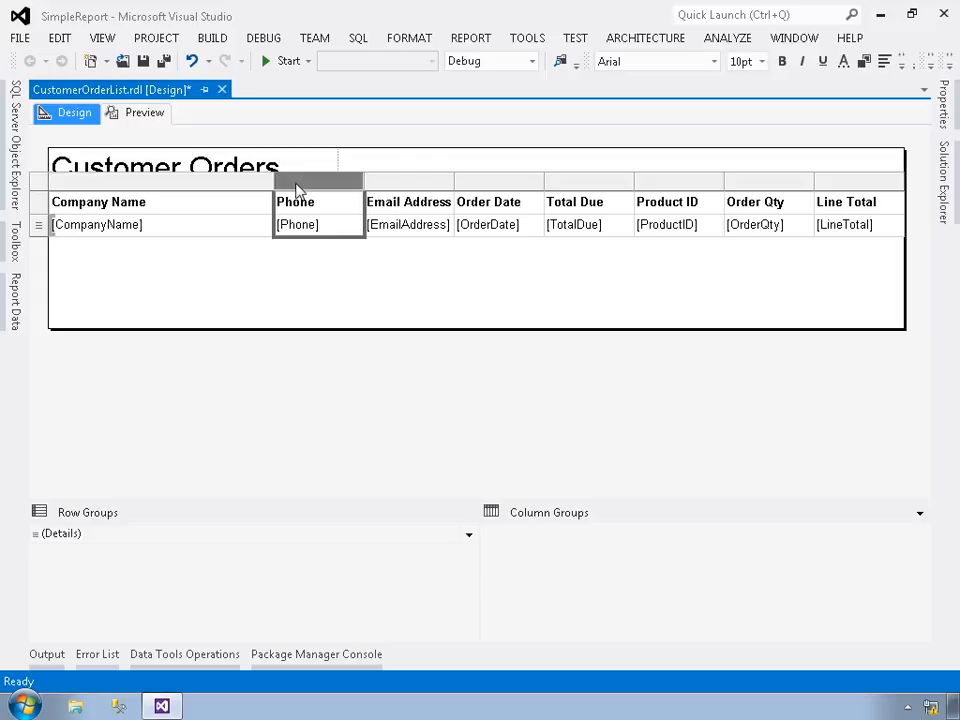
pyautogui.moveTo(372, 181); pyautogui.dragTo(424, 184)
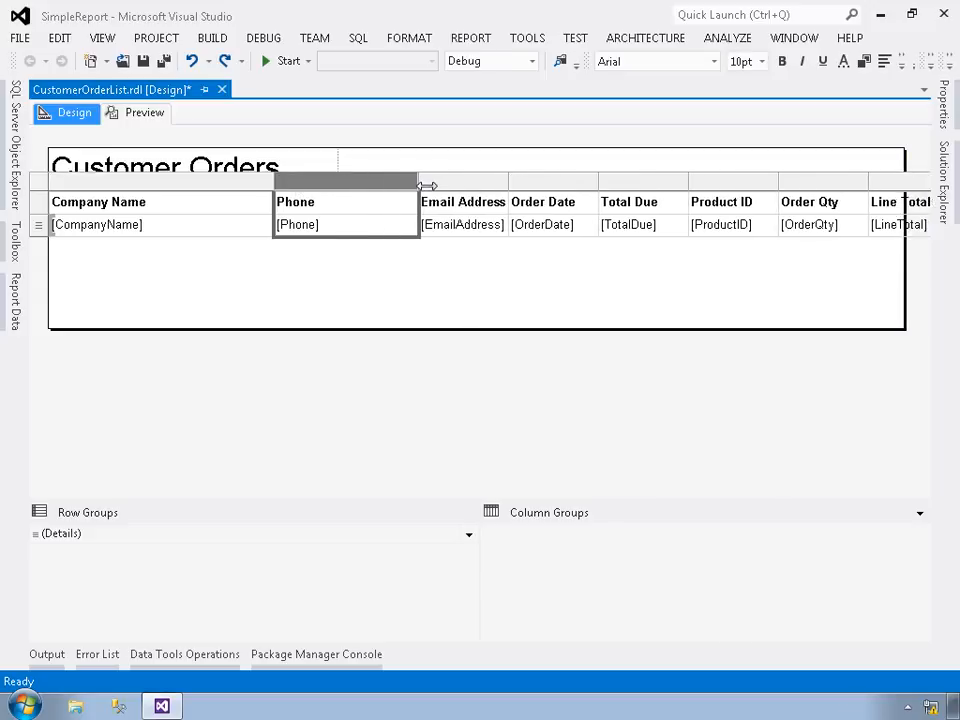
pyautogui.click(486, 182)
pyautogui.moveTo(515, 183); pyautogui.dragTo(636, 184)
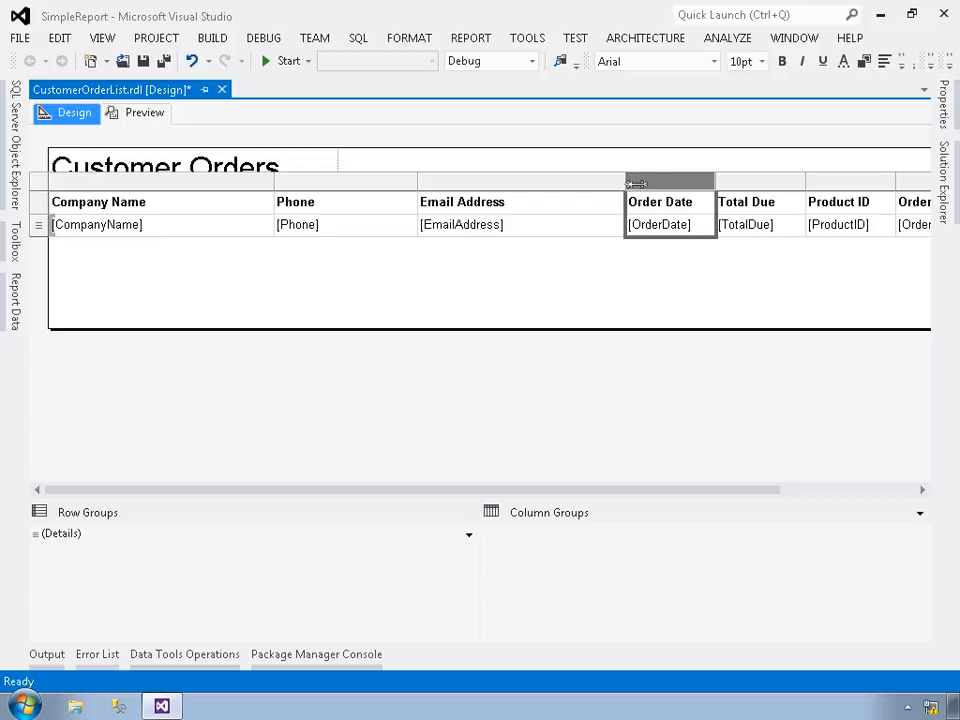
# Preview the report and examine how the company, phone and e-mail values fit their columns across the first several pages.
pyautogui.click(148, 114)
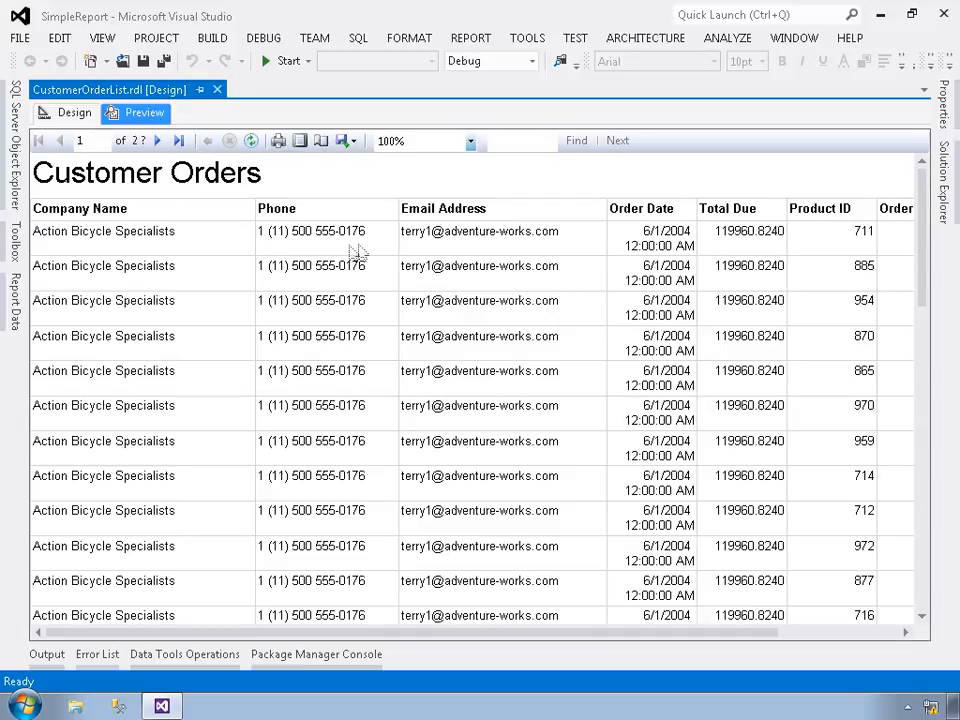
pyautogui.scroll(-10, 489, 311)
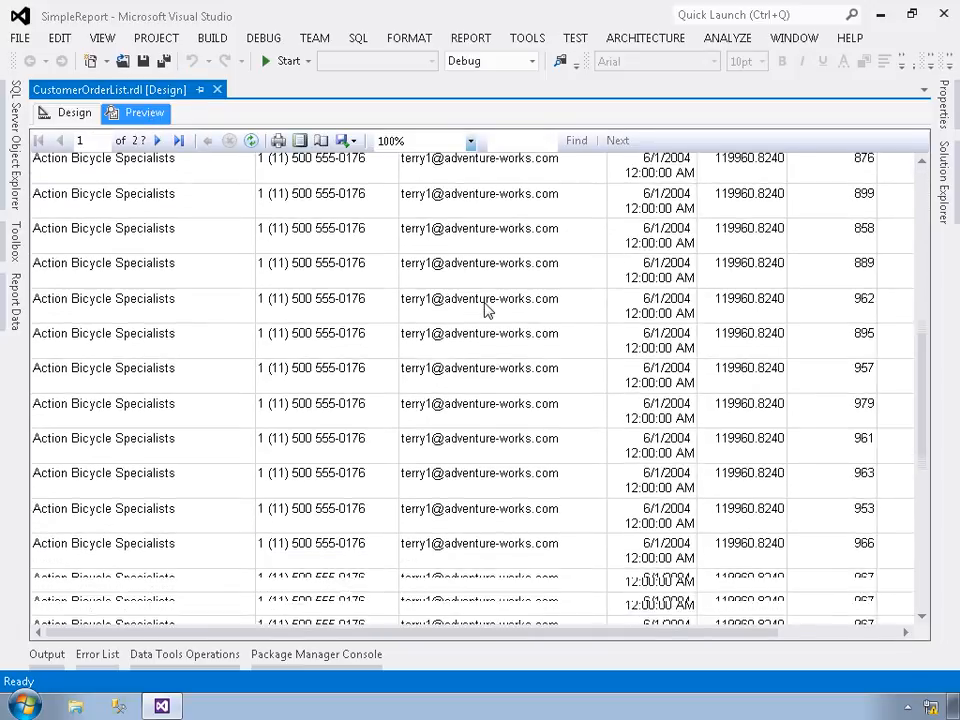
pyautogui.scroll(-15, 484, 311)
pyautogui.scroll(-12, 484, 311)
pyautogui.scroll(-15, 489, 311)
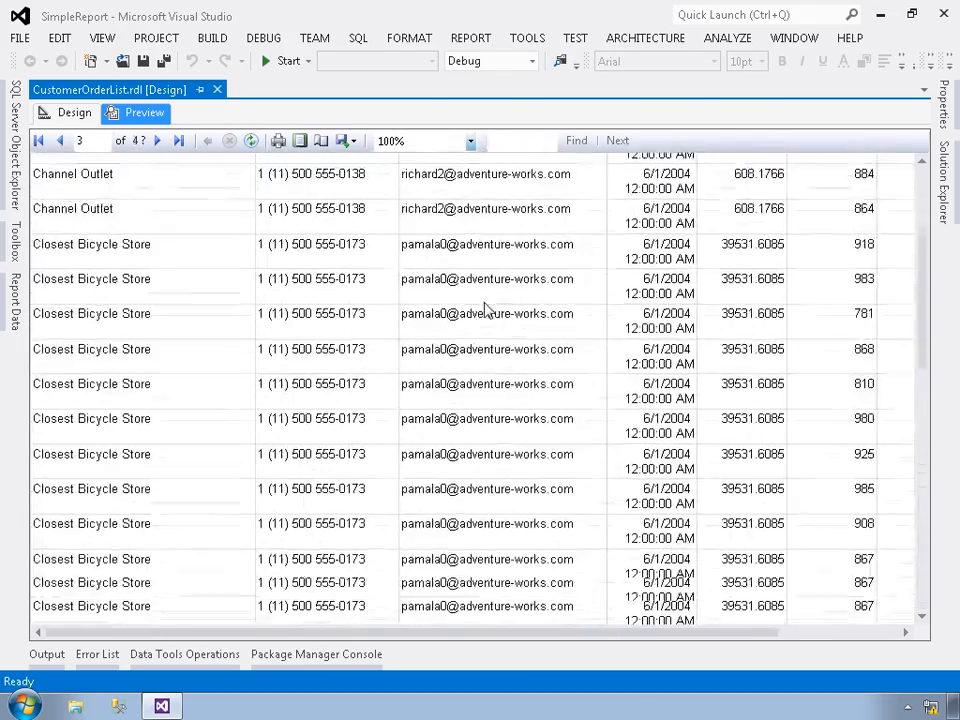
pyautogui.scroll(-1, 484, 311)
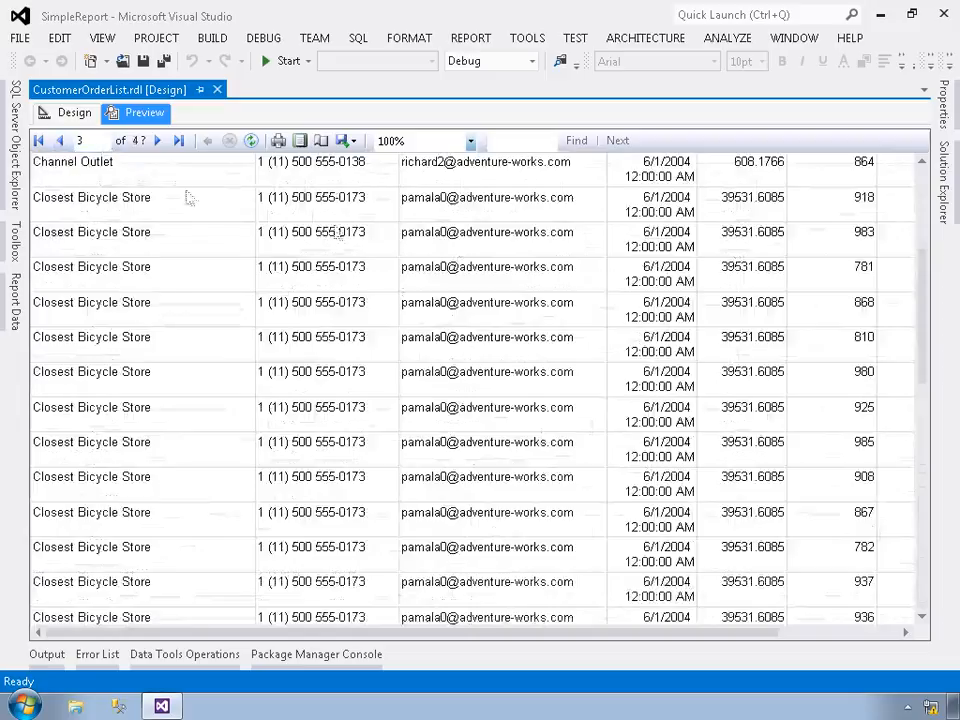
pyautogui.scroll(-6, 532, 315)
pyautogui.scroll(-15, 529, 314)
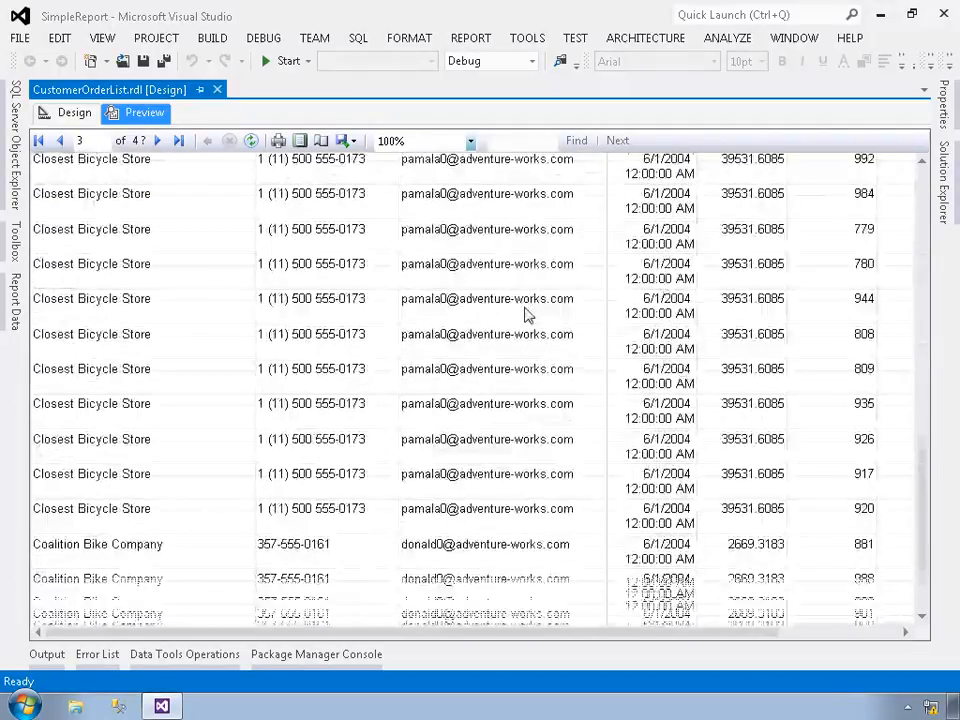
pyautogui.scroll(-12, 529, 314)
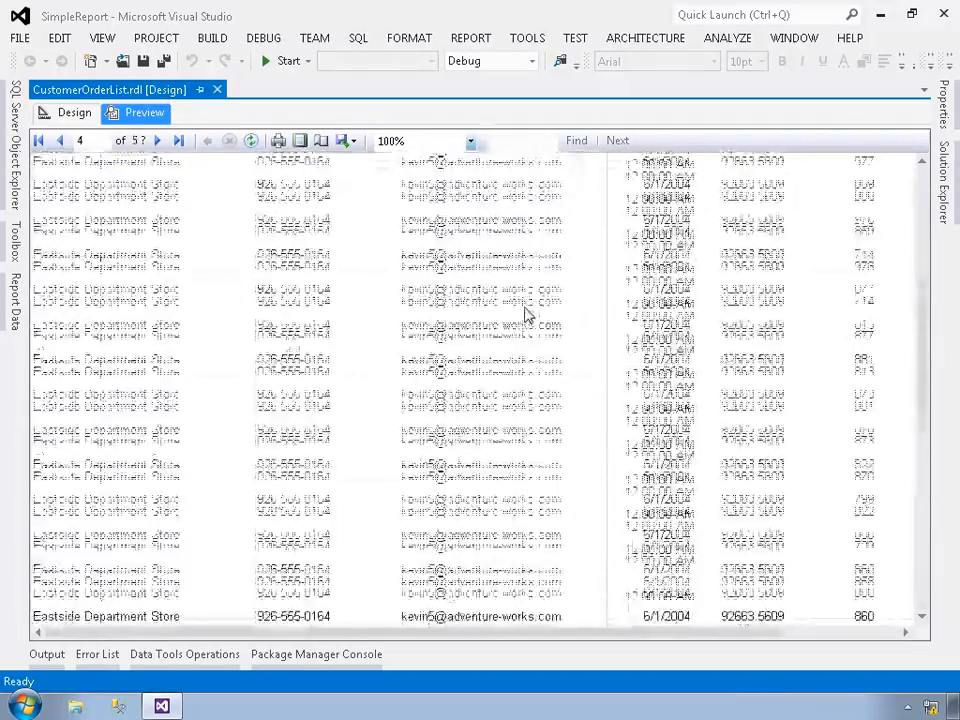
pyautogui.scroll(-14, 527, 314)
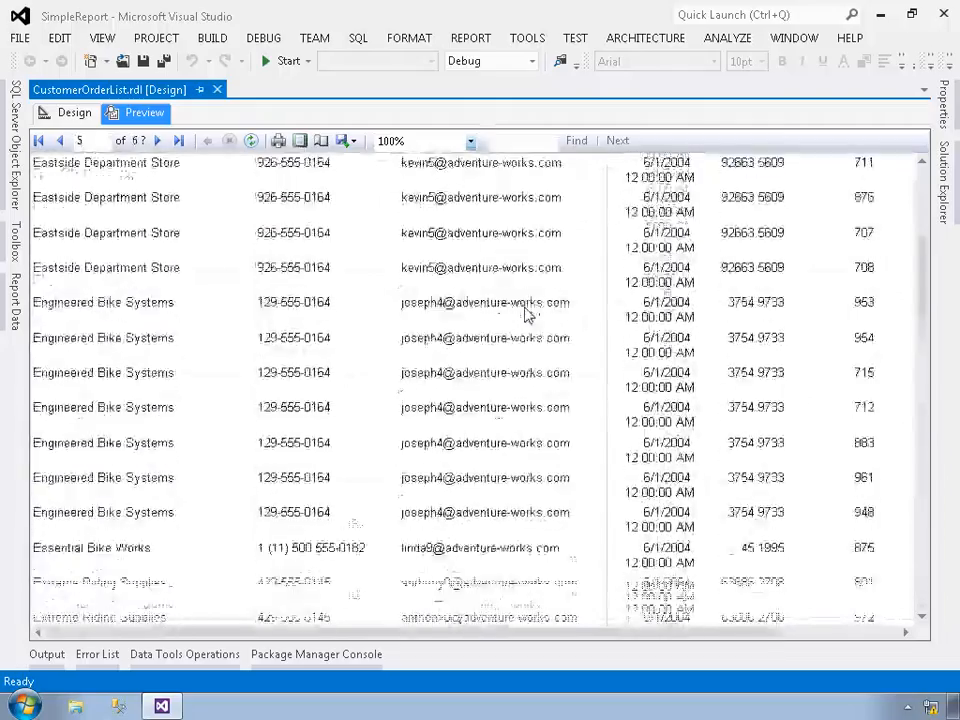
pyautogui.scroll(-14, 527, 314)
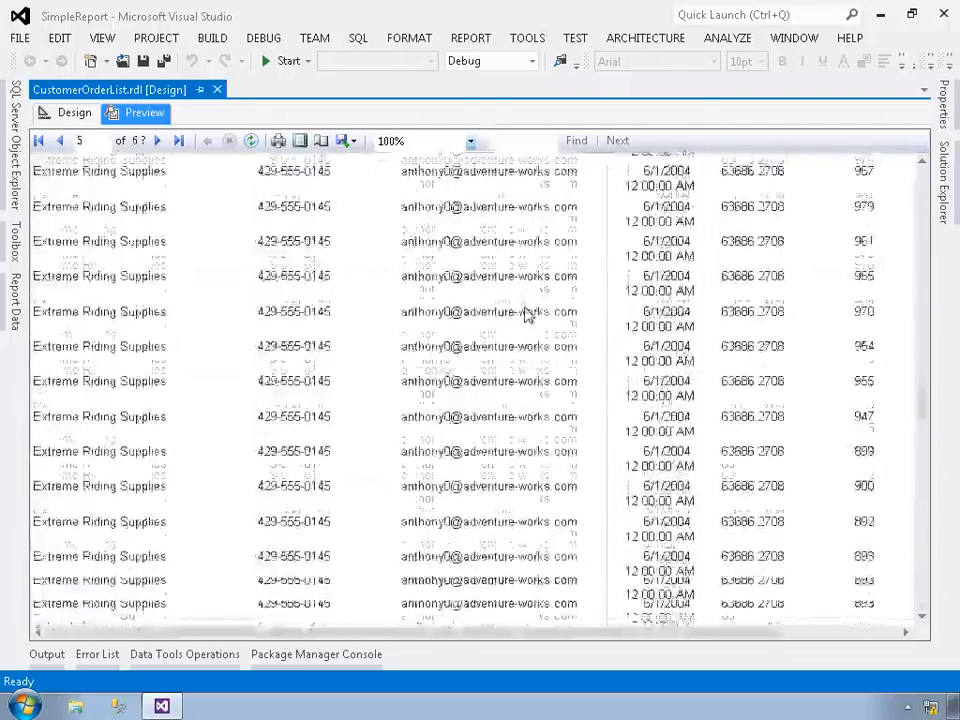
pyautogui.scroll(-14, 526, 314)
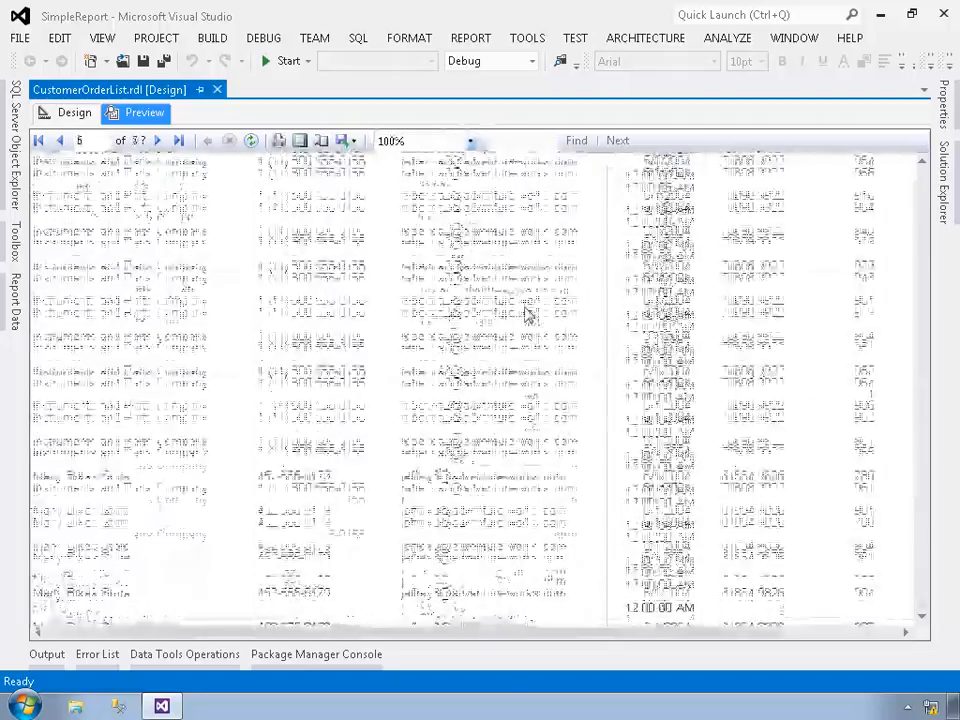
pyautogui.scroll(-4, 526, 314)
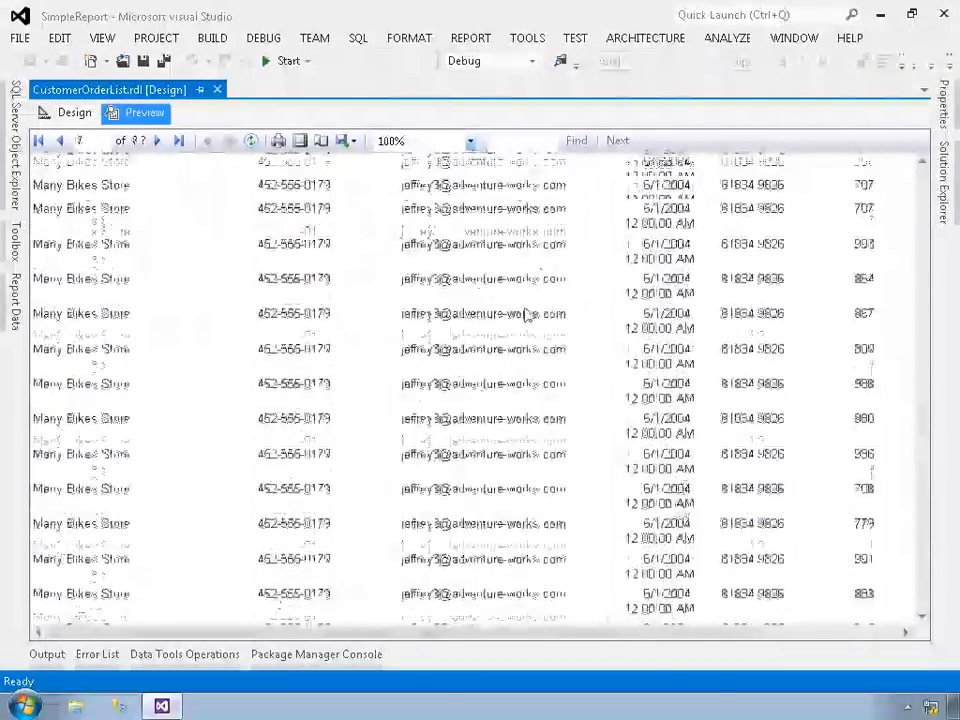
pyautogui.scroll(10, 537, 321)
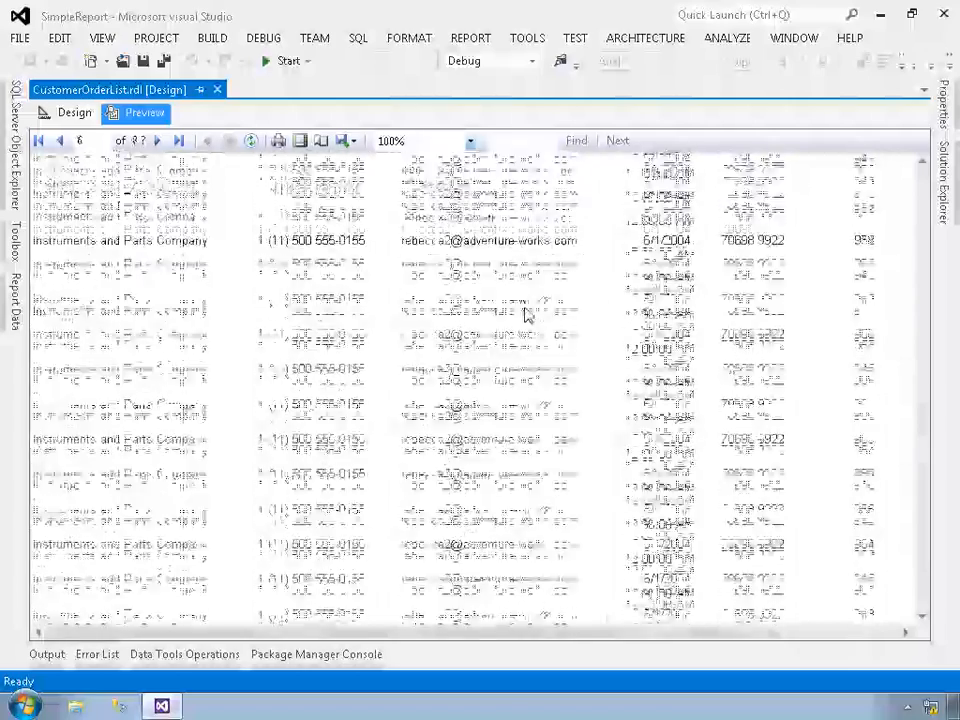
pyautogui.scroll(6, 537, 321)
pyautogui.scroll(3, 526, 314)
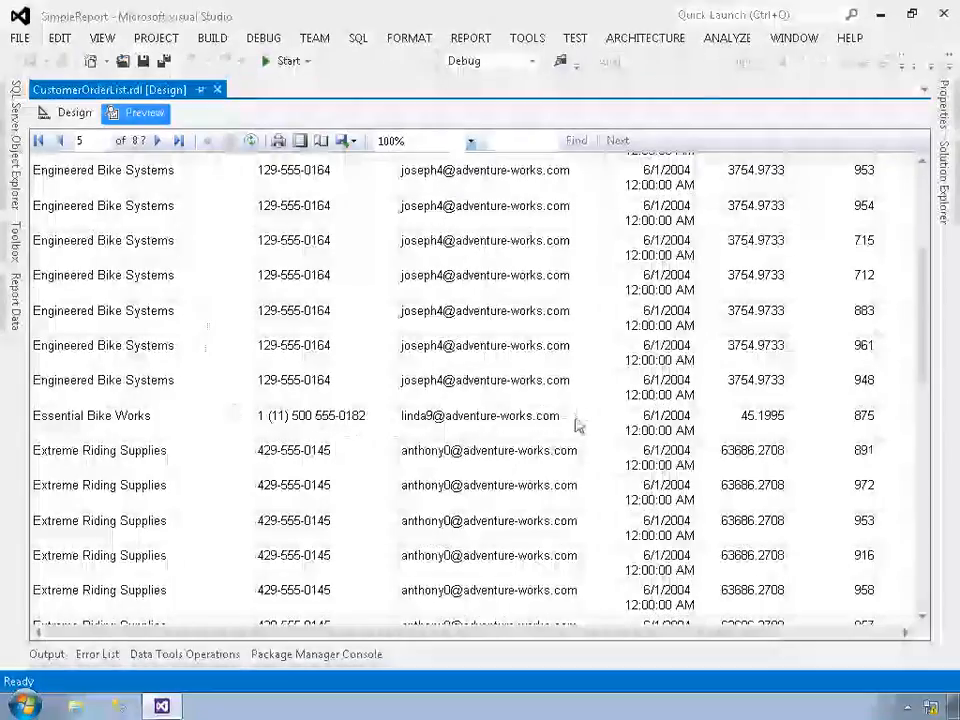
pyautogui.scroll(2, 484, 368)
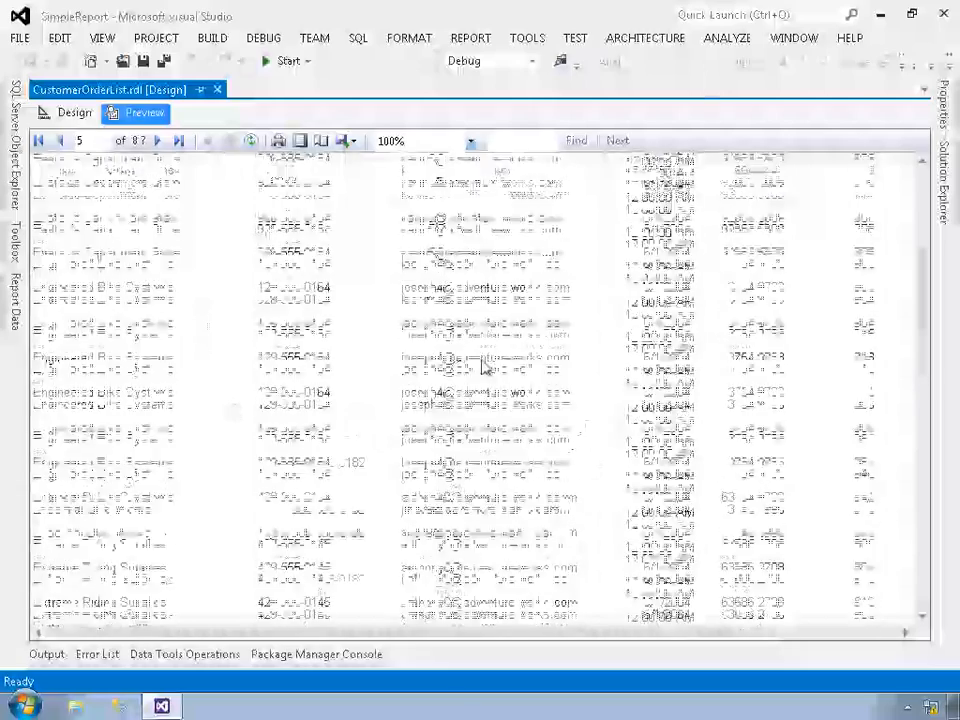
pyautogui.scroll(5, 483, 368)
pyautogui.scroll(10, 476, 366)
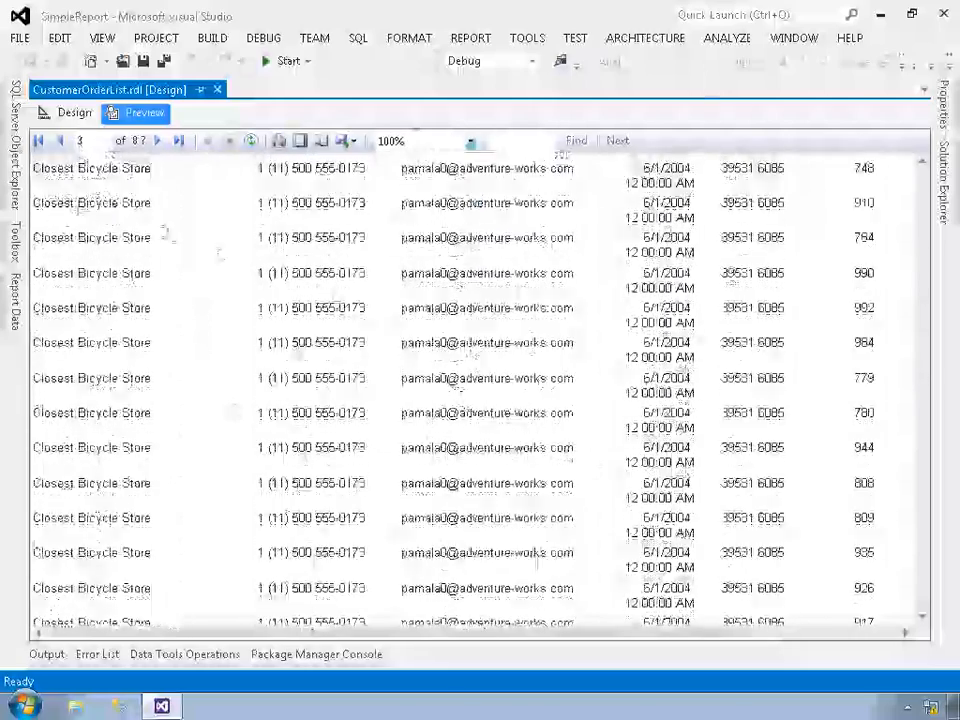
# Return to the report's design view and slightly narrow the Company Name and Phone columns.
pyautogui.click(62, 112)
pyautogui.moveTo(131, 184); pyautogui.dragTo(258, 190)
pyautogui.moveTo(401, 186); pyautogui.dragTo(385, 186)
# Preview the report again and examine the narrowed columns and the order date values across the pages.
pyautogui.click(148, 114)
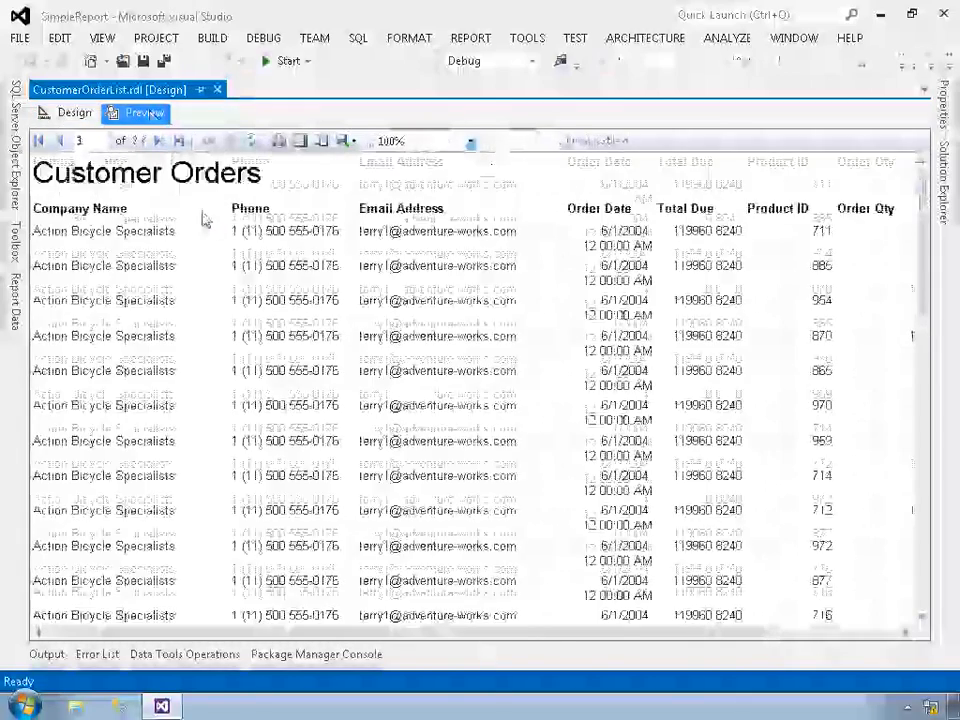
pyautogui.scroll(-15, 203, 219)
pyautogui.scroll(-15, 198, 219)
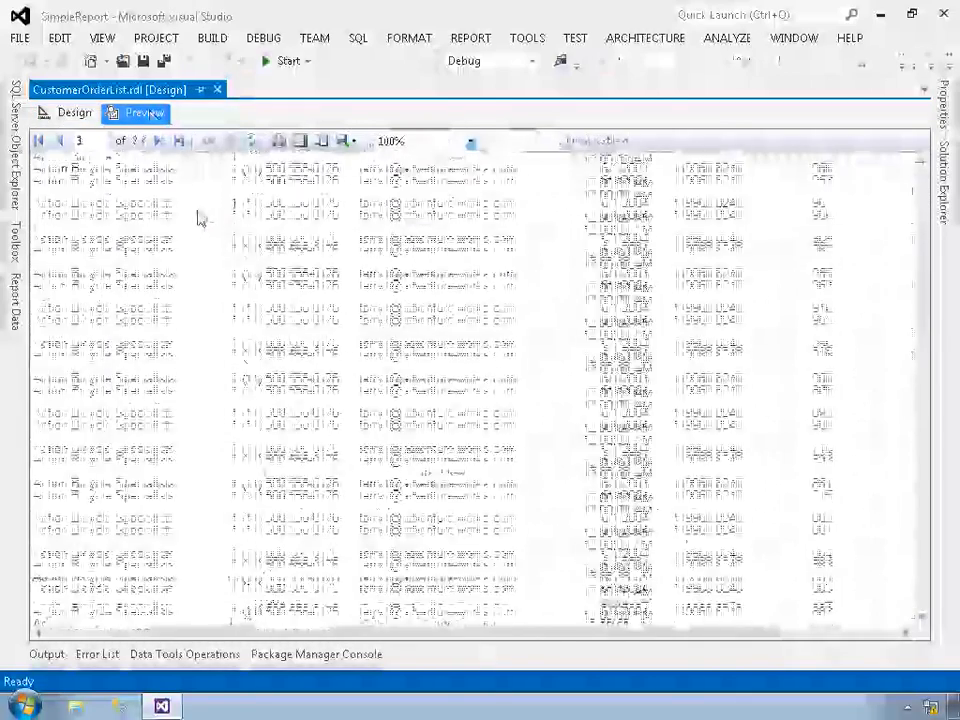
pyautogui.scroll(-15, 196, 219)
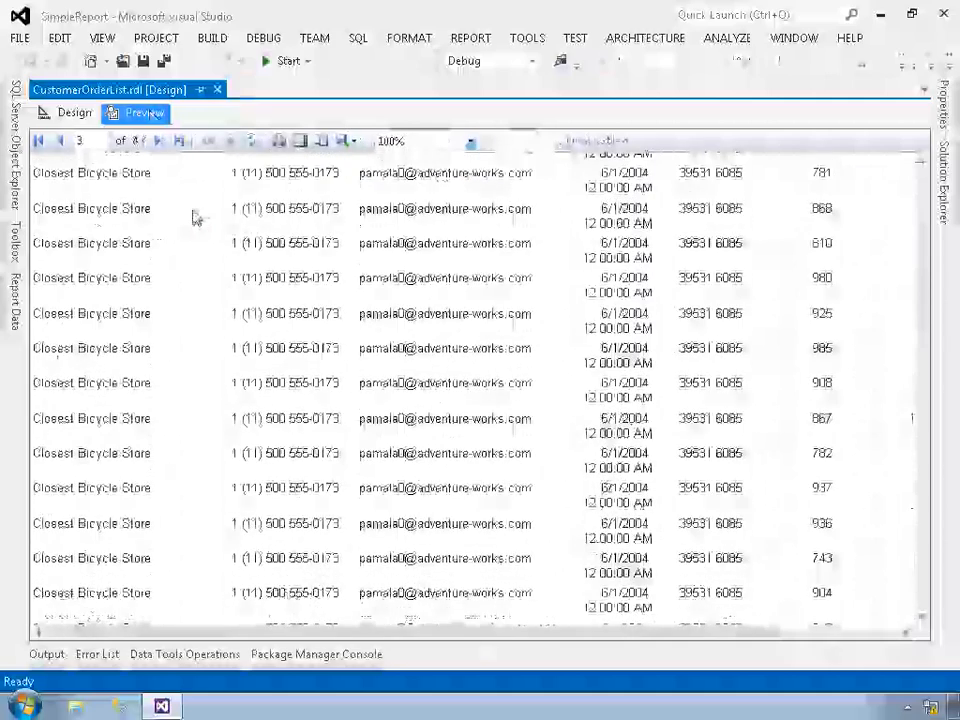
pyautogui.scroll(-5, 194, 218)
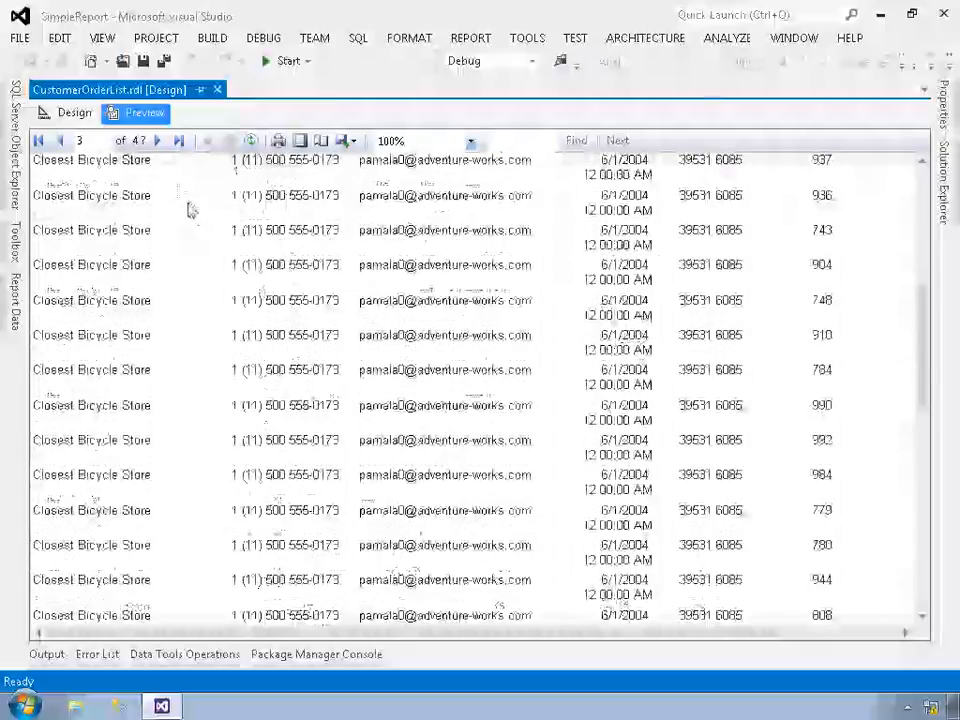
pyautogui.scroll(-10, 150, 190)
pyautogui.scroll(-10, 141, 190)
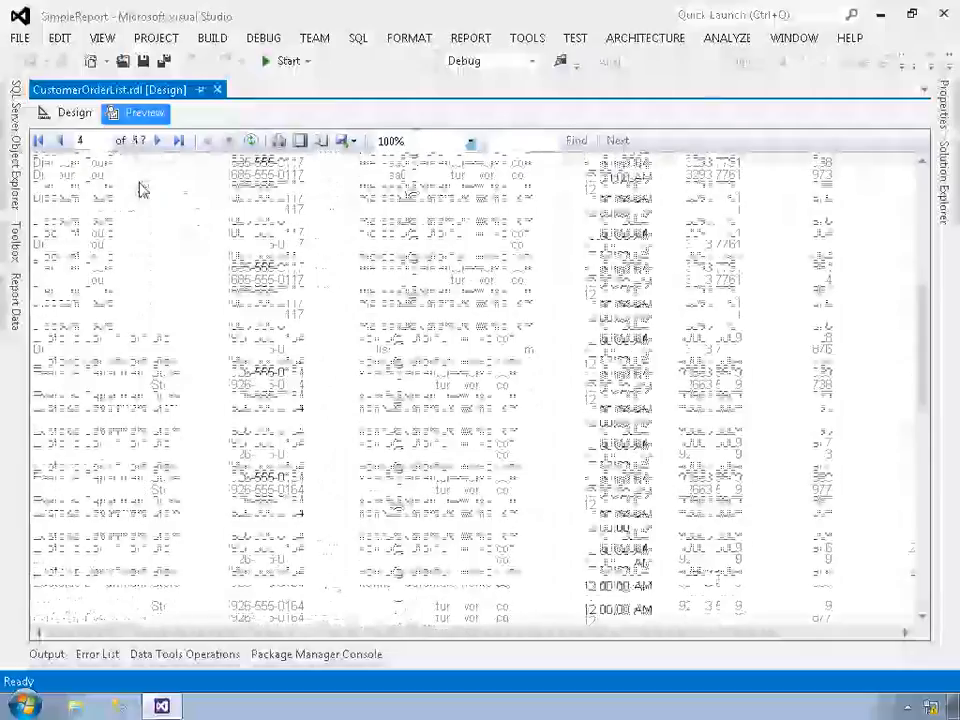
pyautogui.scroll(-3, 141, 190)
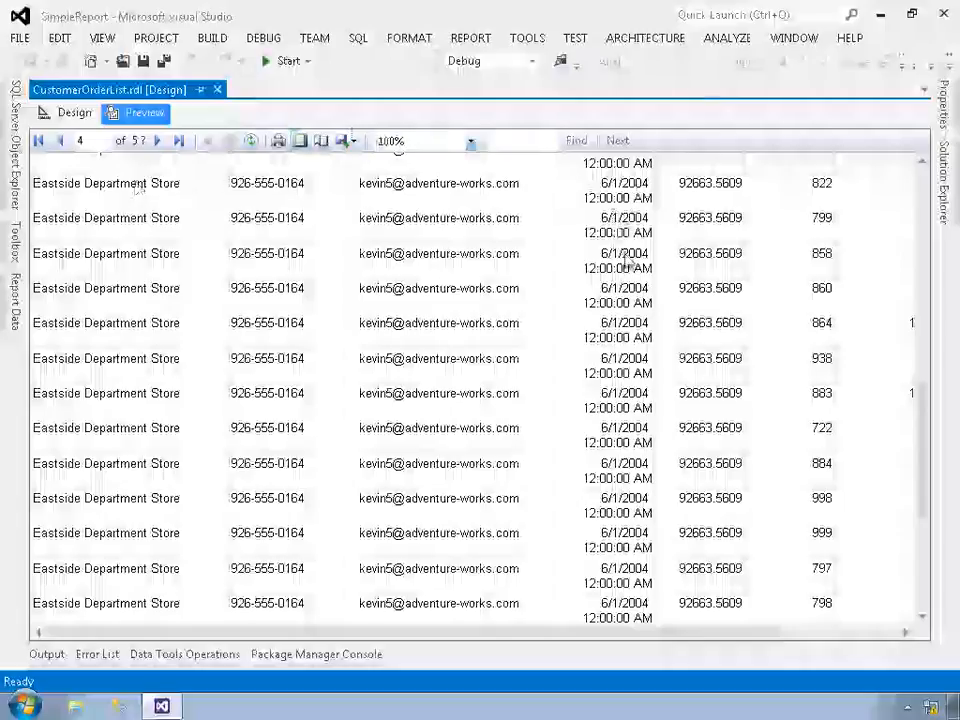
# In the design view, format the OrderDate data cell as a Date with the *1/31/2000 type.
pyautogui.click(71, 115)
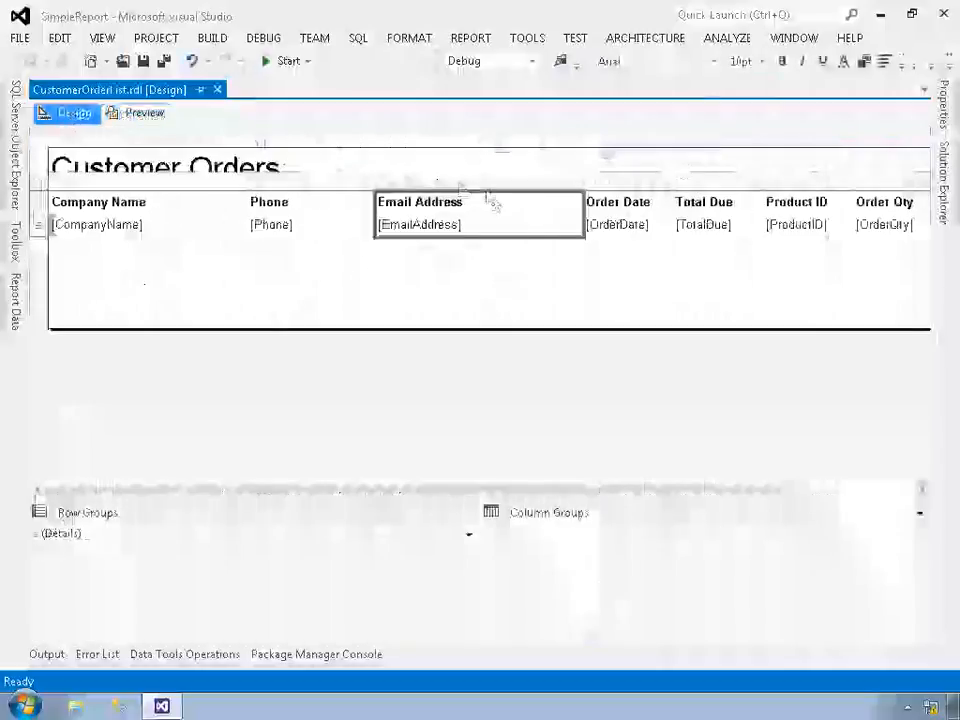
pyautogui.doubleClick(642, 238)
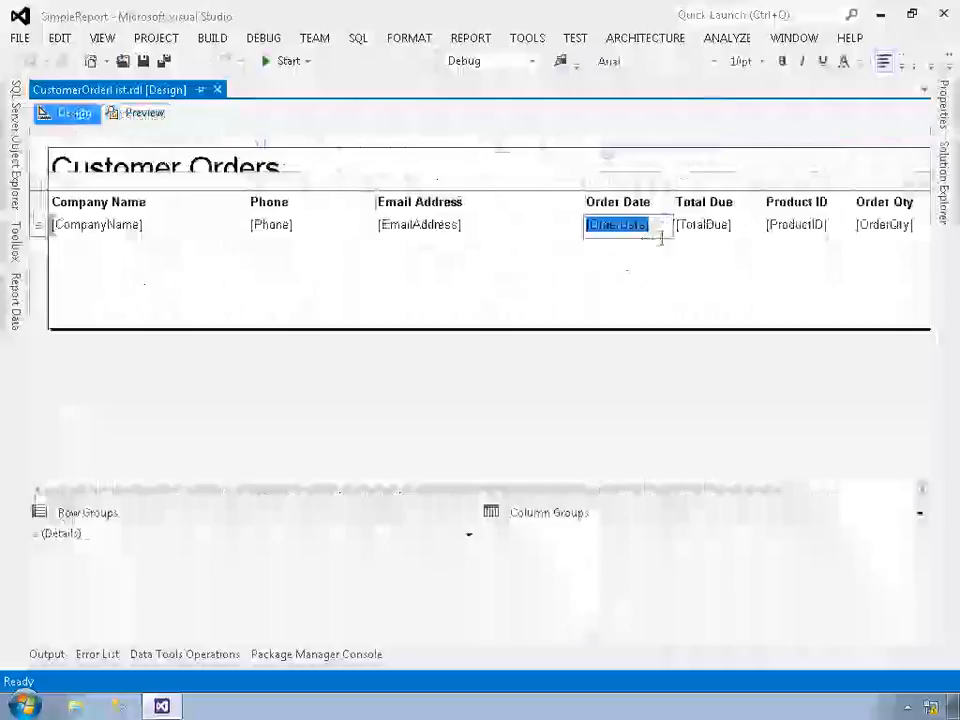
pyautogui.click(661, 210)
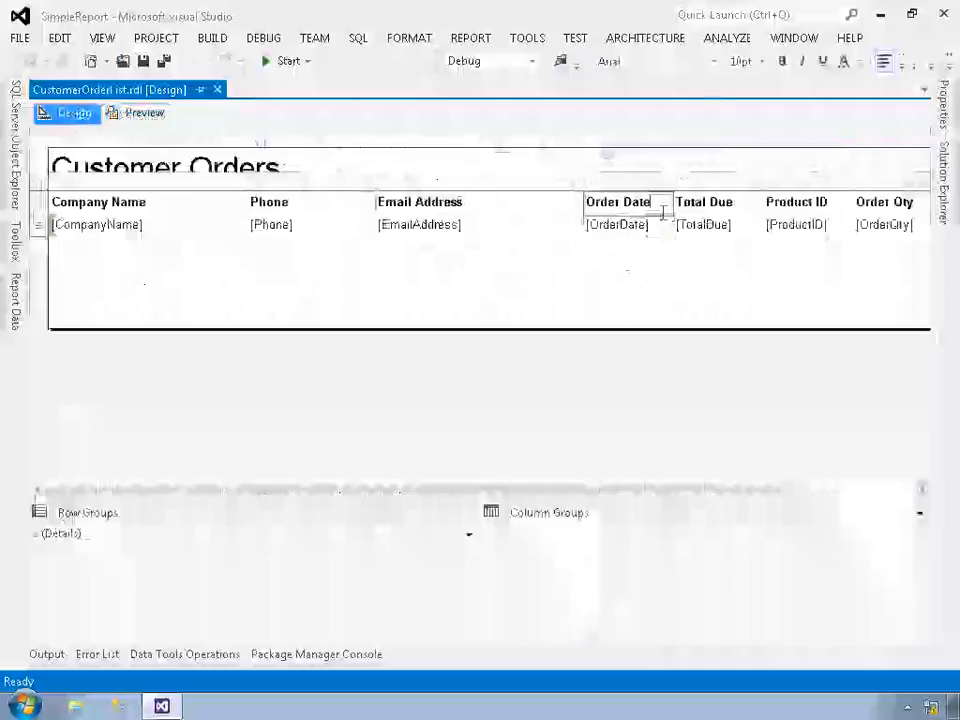
pyautogui.click(617, 240)
pyautogui.click(617, 232)
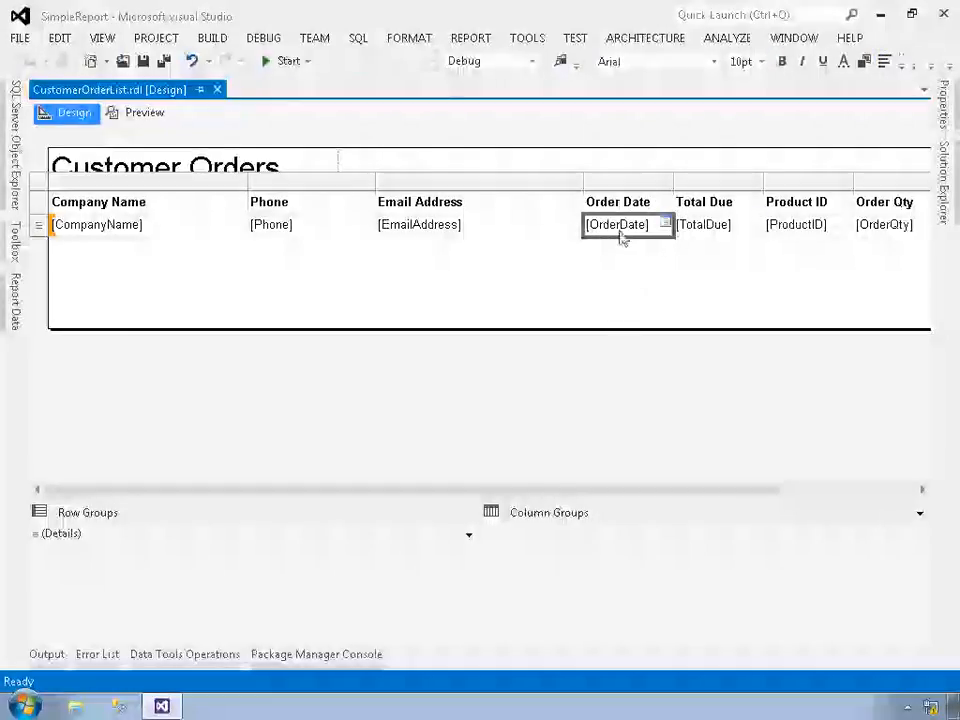
pyautogui.rightClick(620, 235)
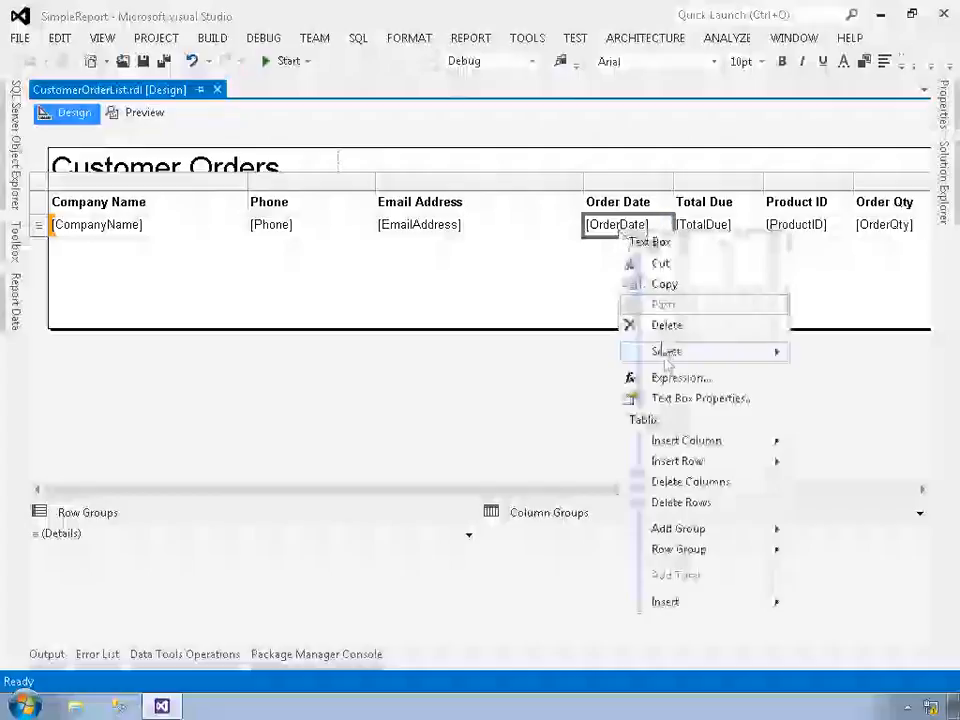
pyautogui.click(665, 398)
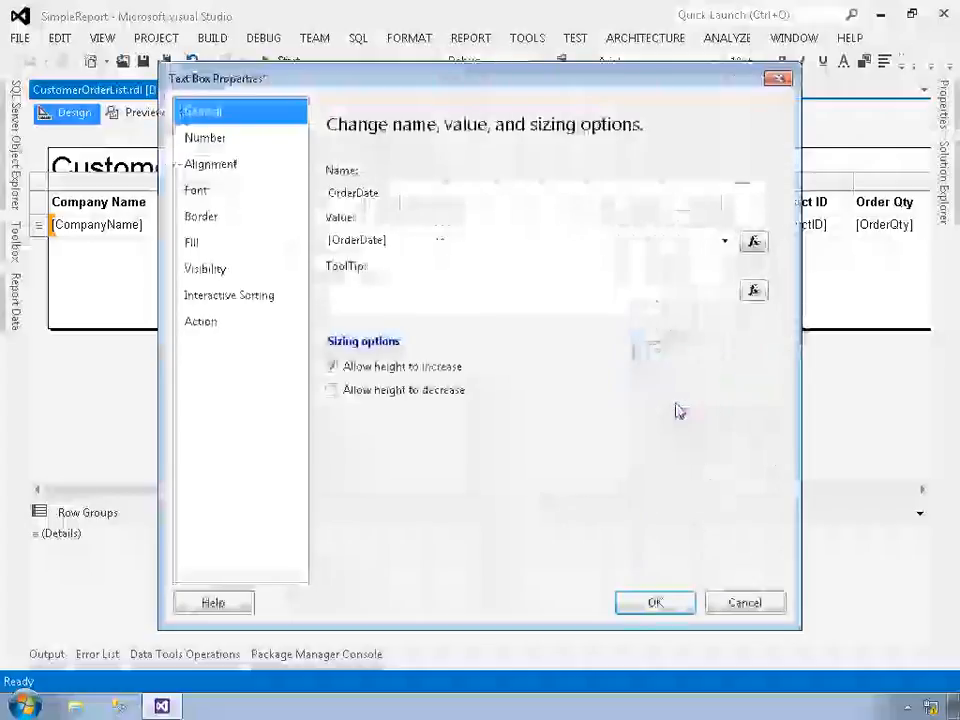
pyautogui.click(210, 146)
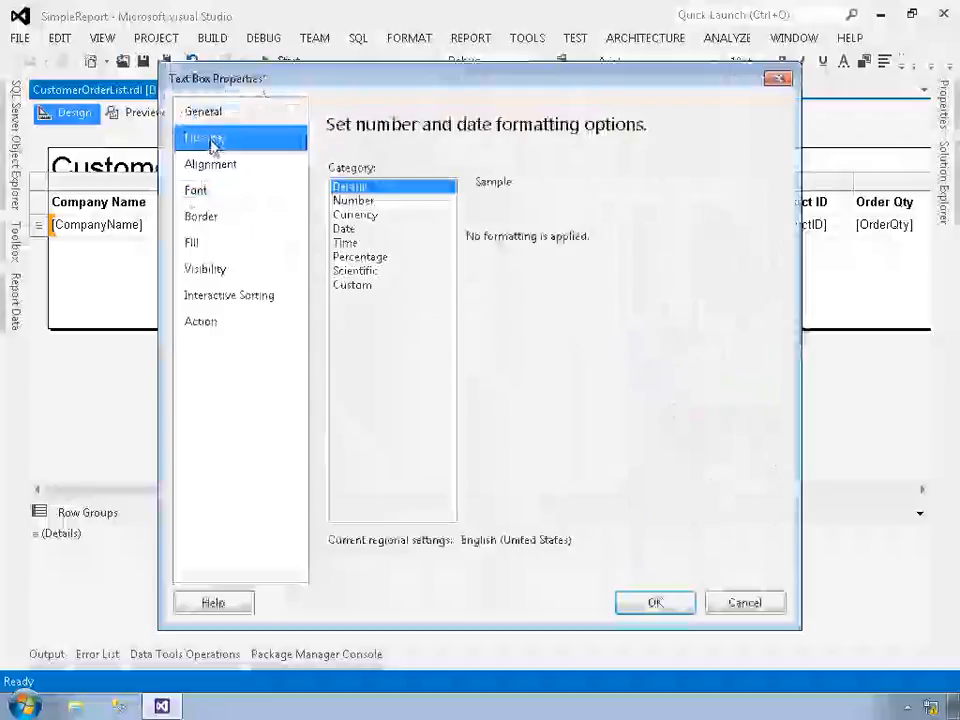
pyautogui.click(345, 230)
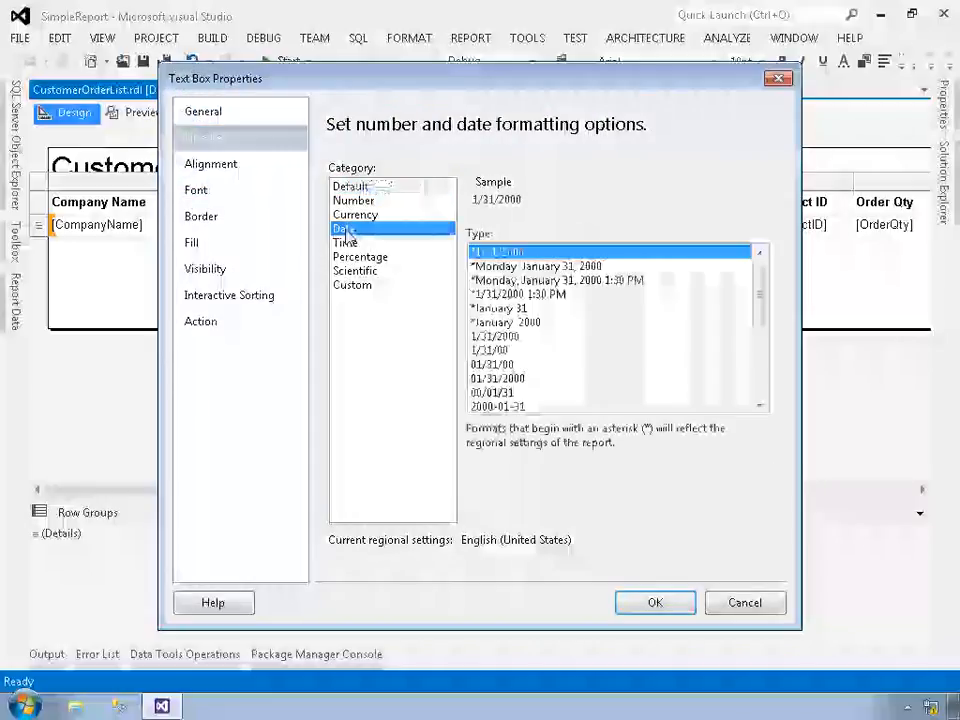
pyautogui.click(652, 603)
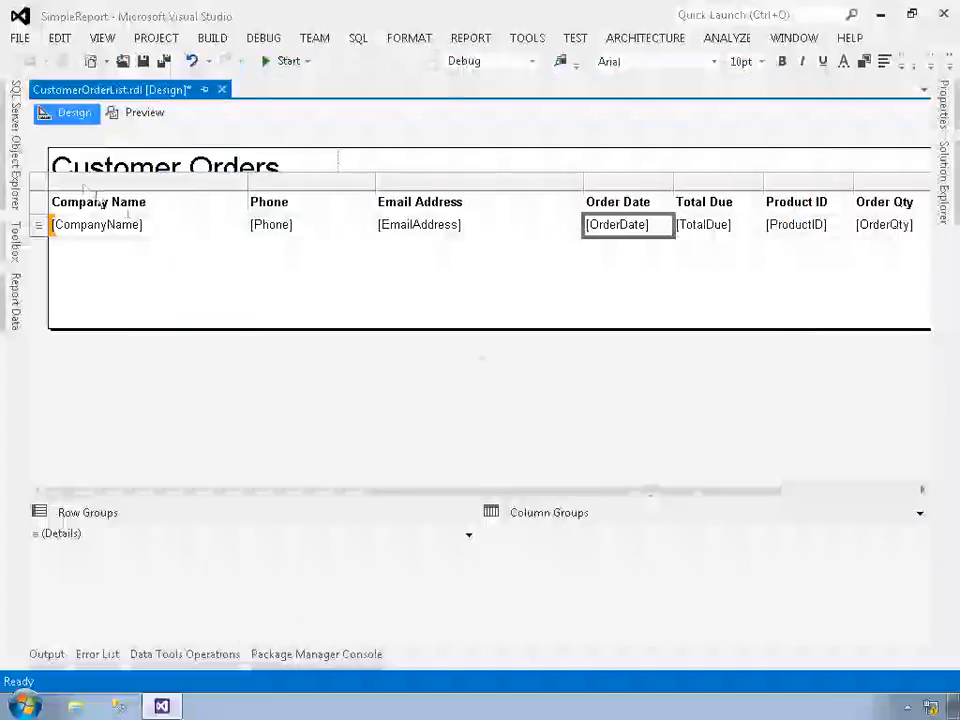
# Preview the report and examine the date-formatted values in the Order Date column down the first page.
pyautogui.click(141, 113)
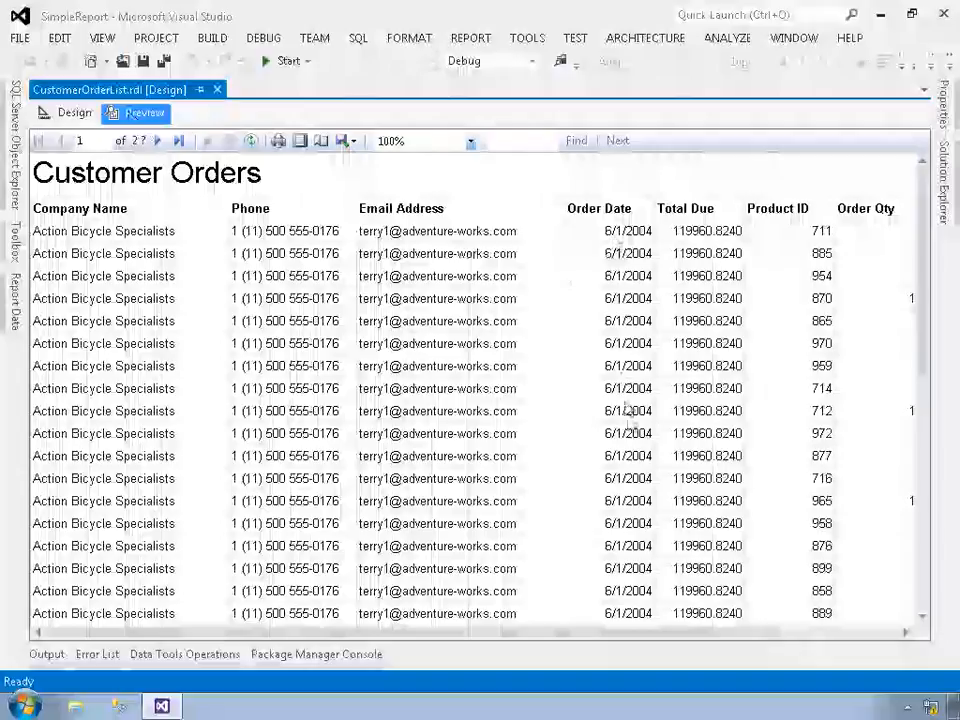
pyautogui.scroll(-4, 628, 452)
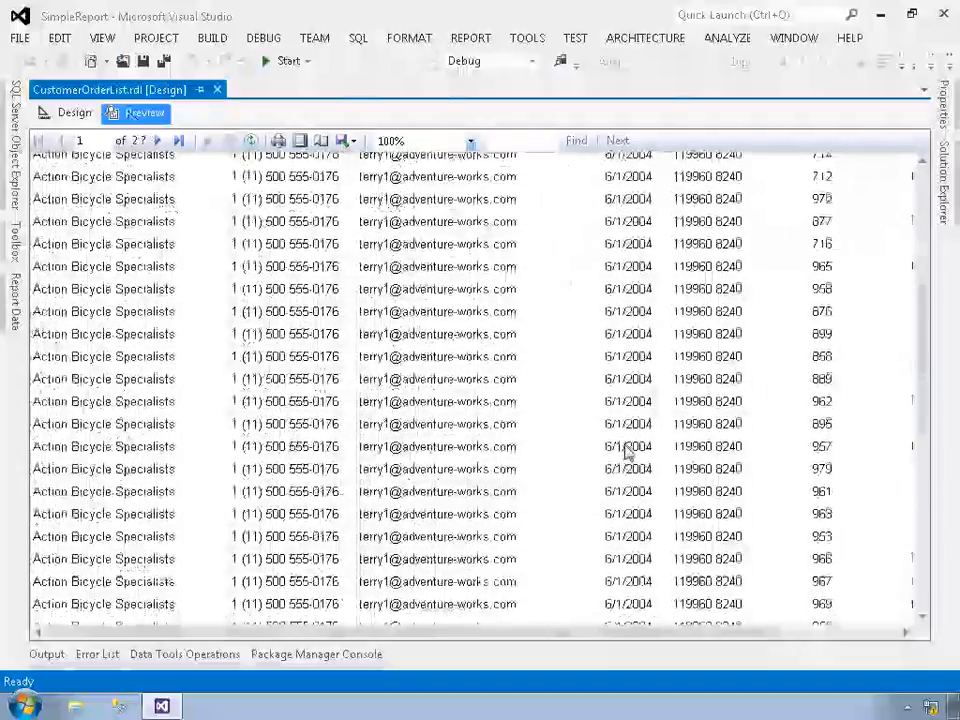
pyautogui.scroll(-2, 628, 452)
pyautogui.scroll(6, 628, 452)
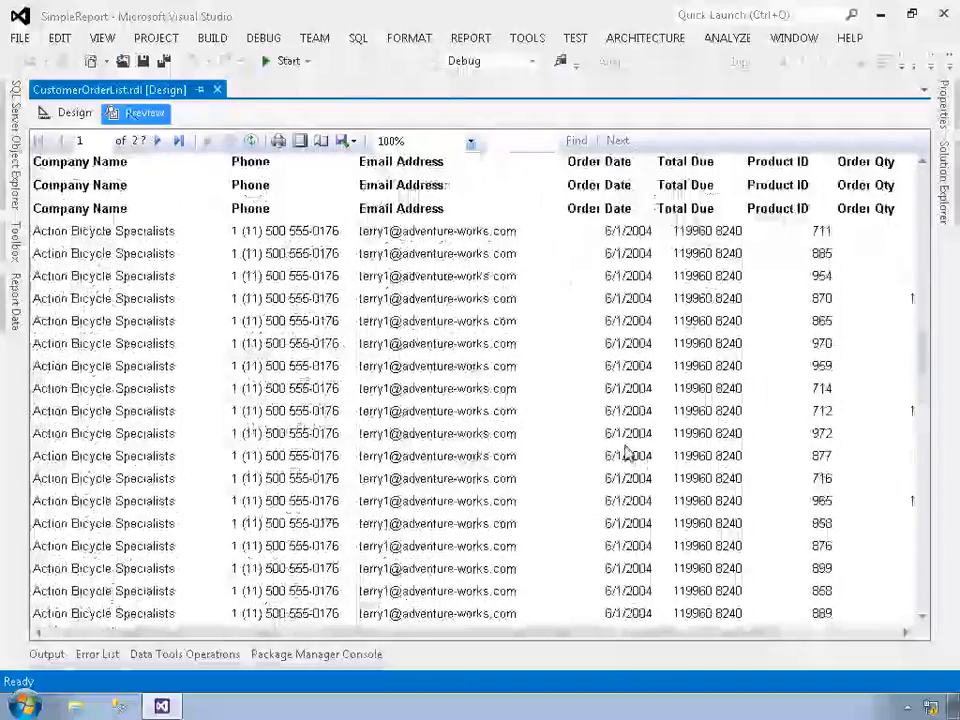
# Narrow the Order Date column to just fit its heading in the design view, and preview the result.
pyautogui.click(60, 114)
pyautogui.click(619, 183)
pyautogui.moveTo(677, 186); pyautogui.dragTo(662, 186)
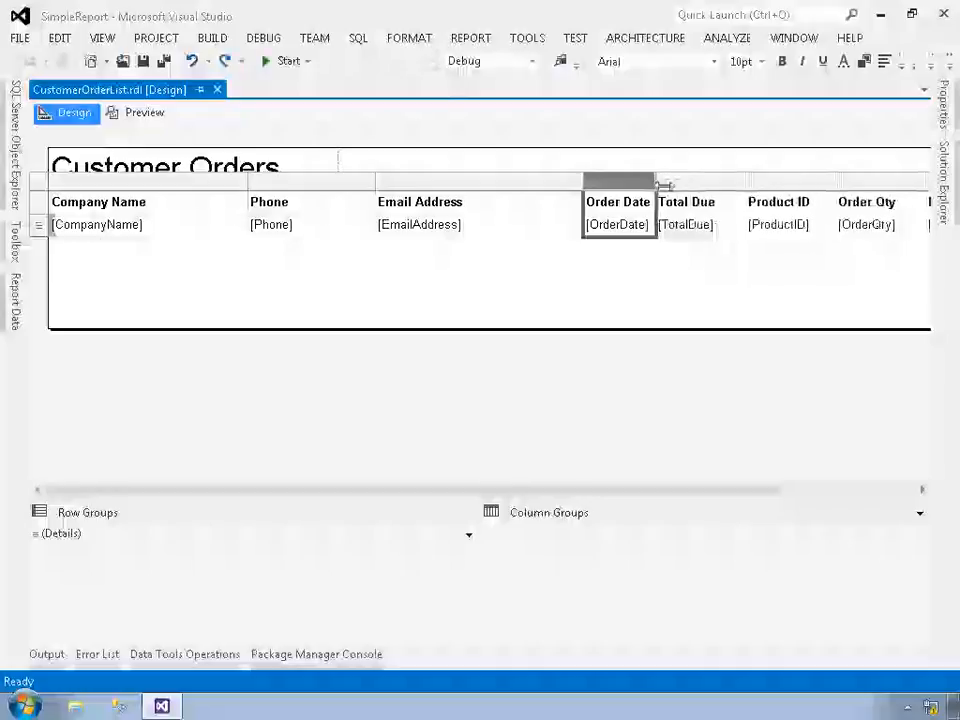
pyautogui.click(140, 114)
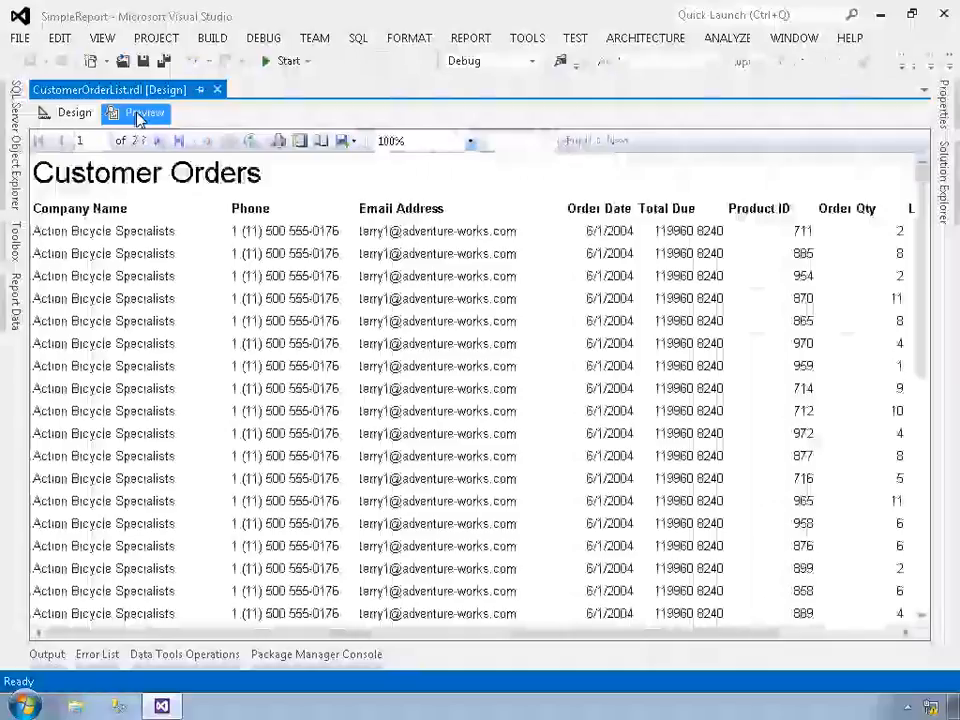
# In the design view, review the OrderDate cell's text box properties from General through Visibility, and close them without changes.
pyautogui.click(74, 113)
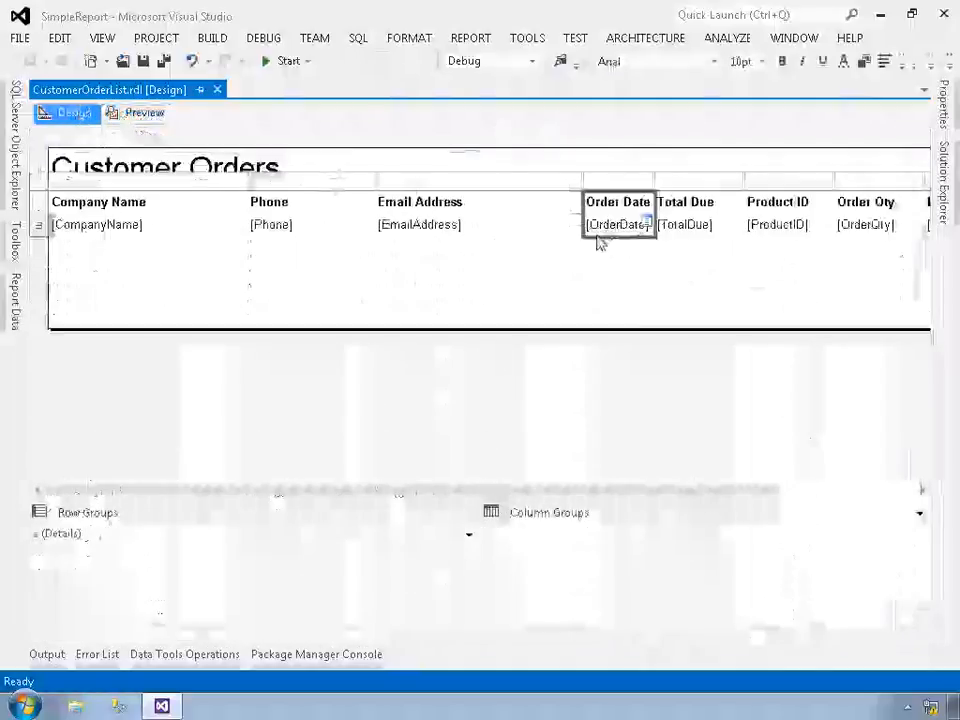
pyautogui.click(600, 232)
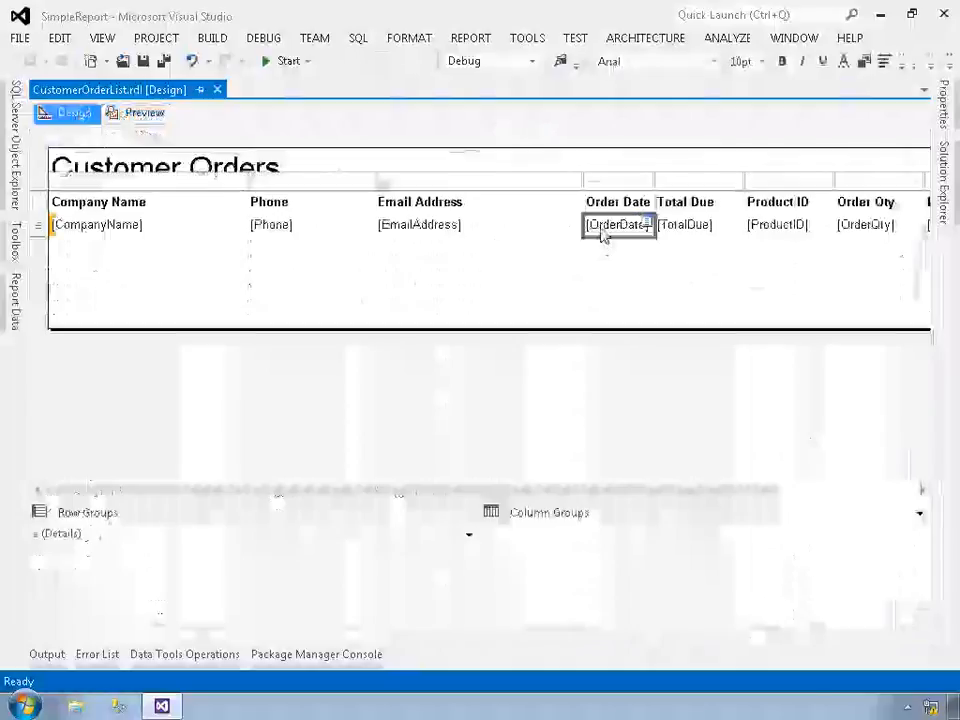
pyautogui.rightClick(603, 234)
pyautogui.click(665, 396)
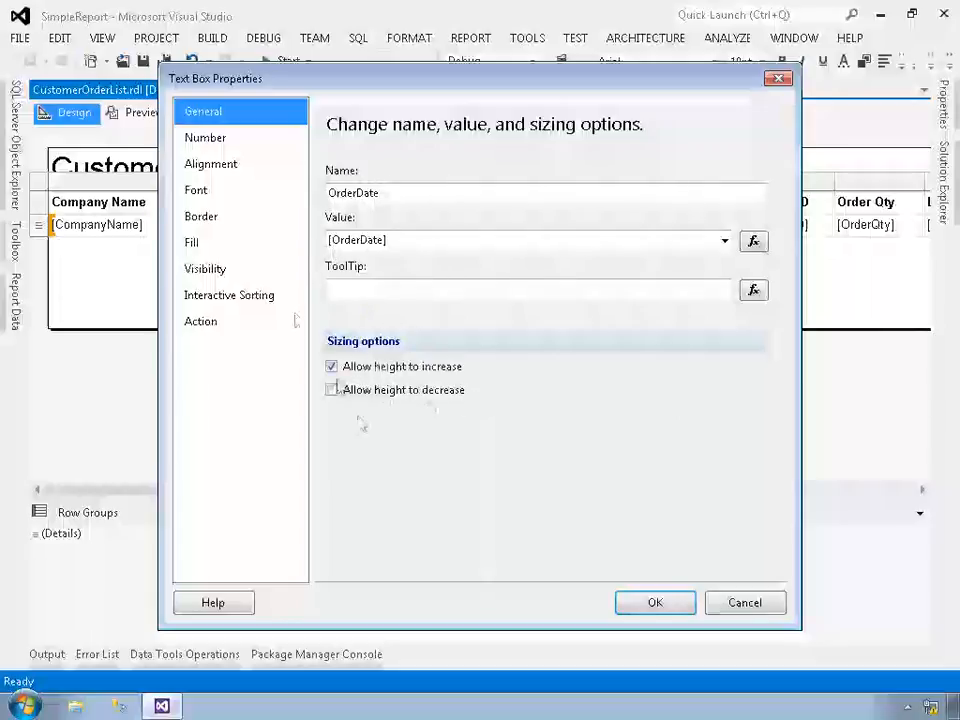
pyautogui.click(213, 140)
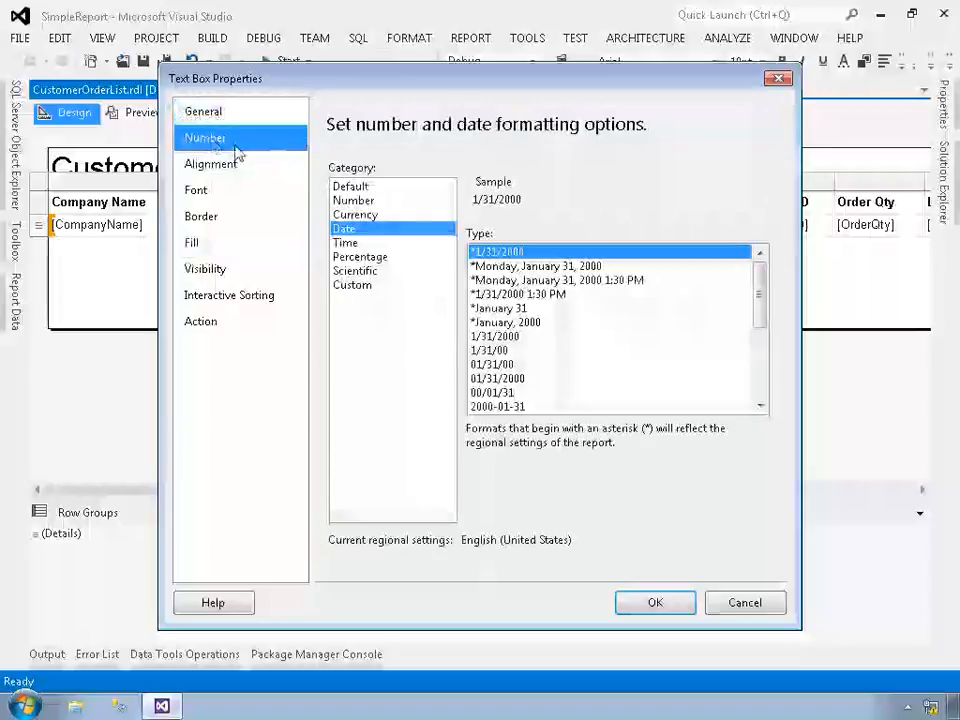
pyautogui.click(236, 163)
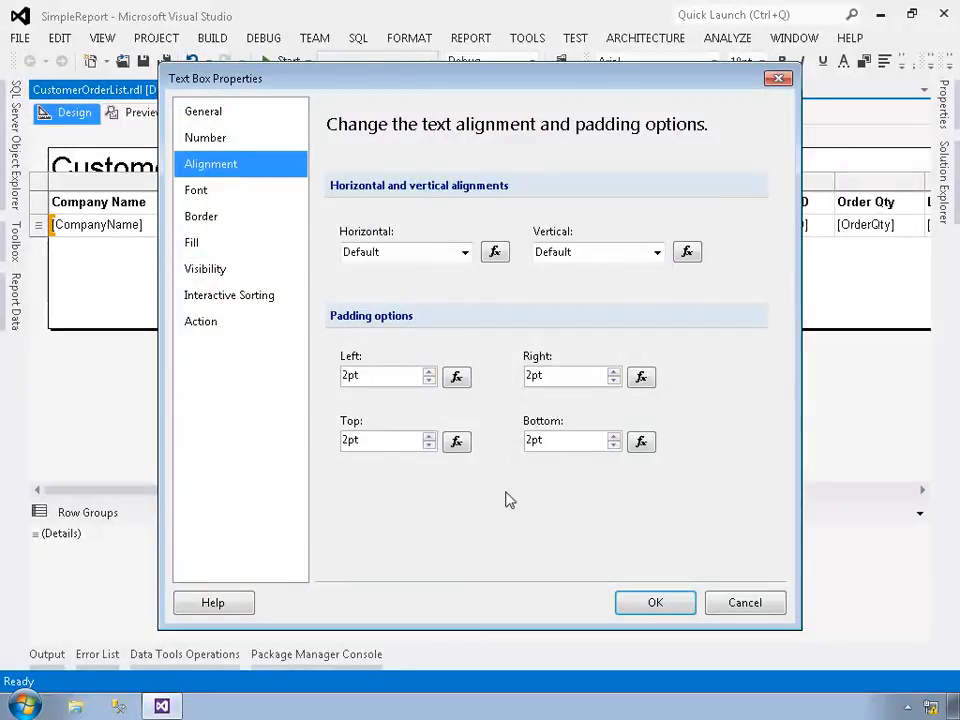
pyautogui.click(188, 190)
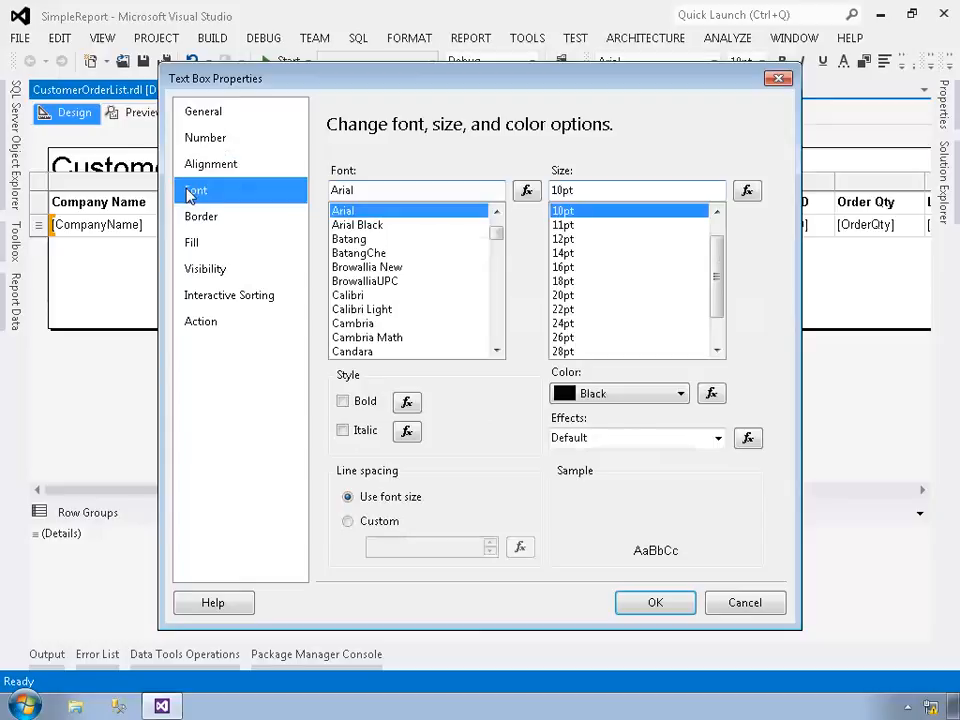
pyautogui.click(187, 215)
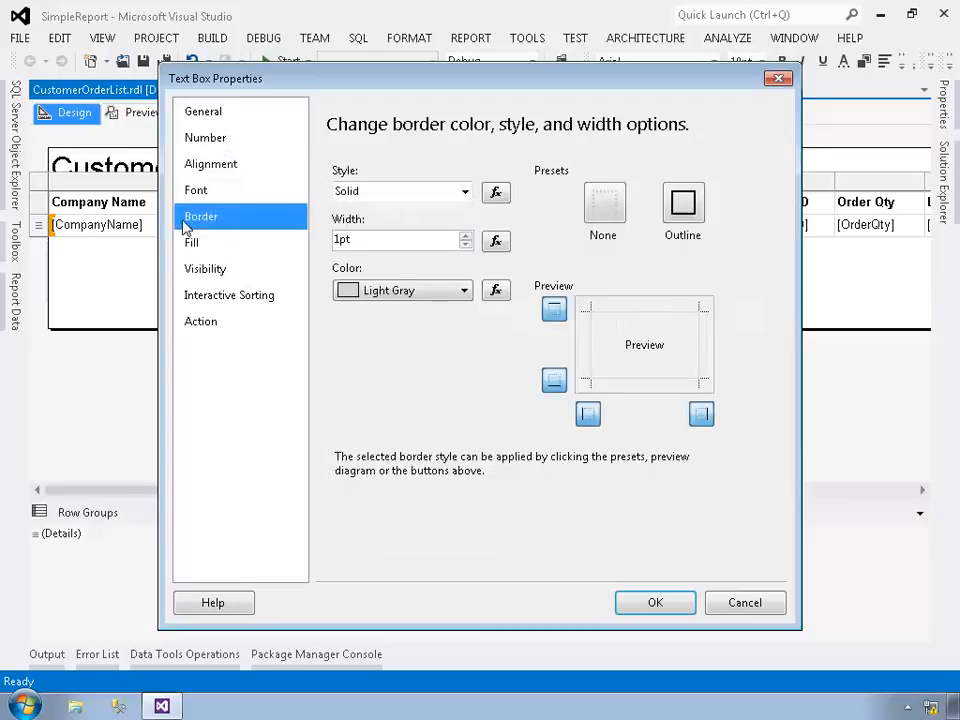
pyautogui.click(192, 244)
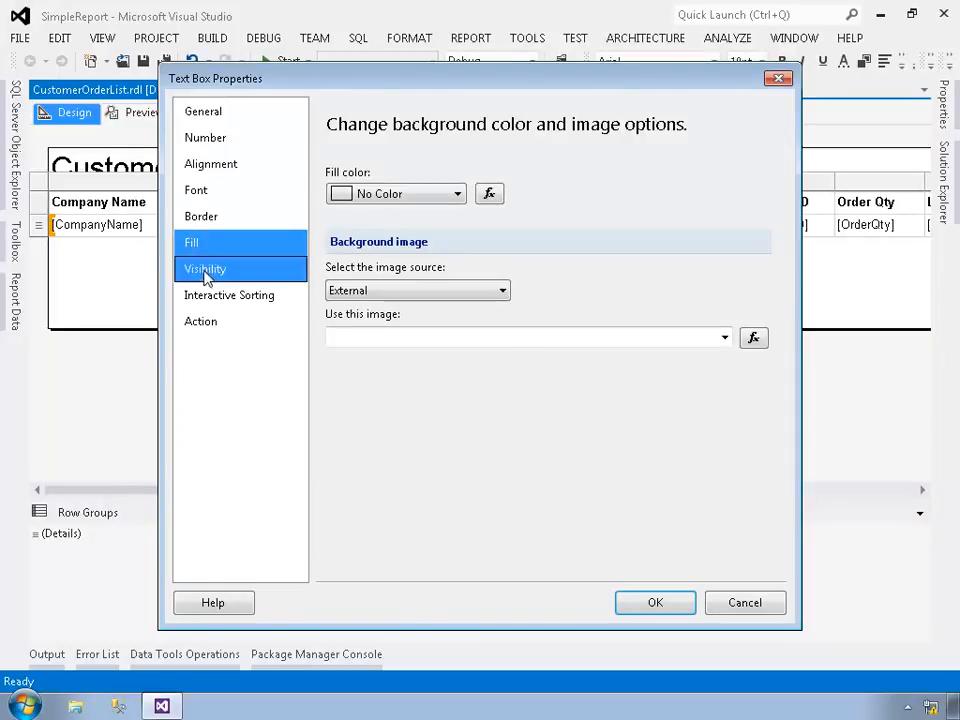
pyautogui.click(206, 272)
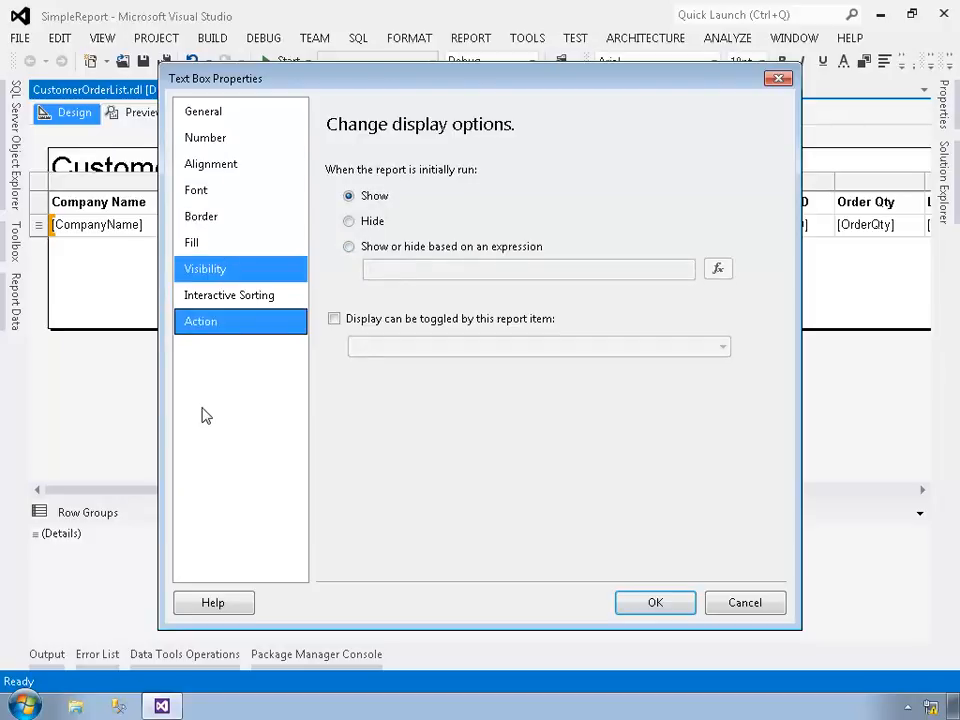
pyautogui.click(748, 605)
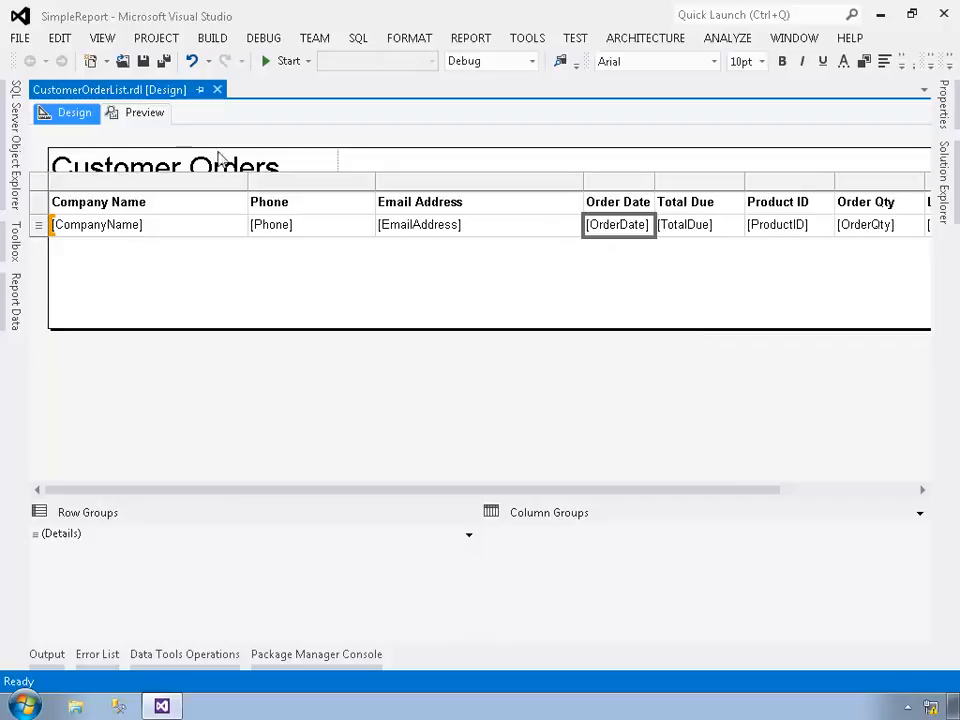
# Preview the report to examine the Total Due and Line Total values, and return to the design view.
pyautogui.click(144, 114)
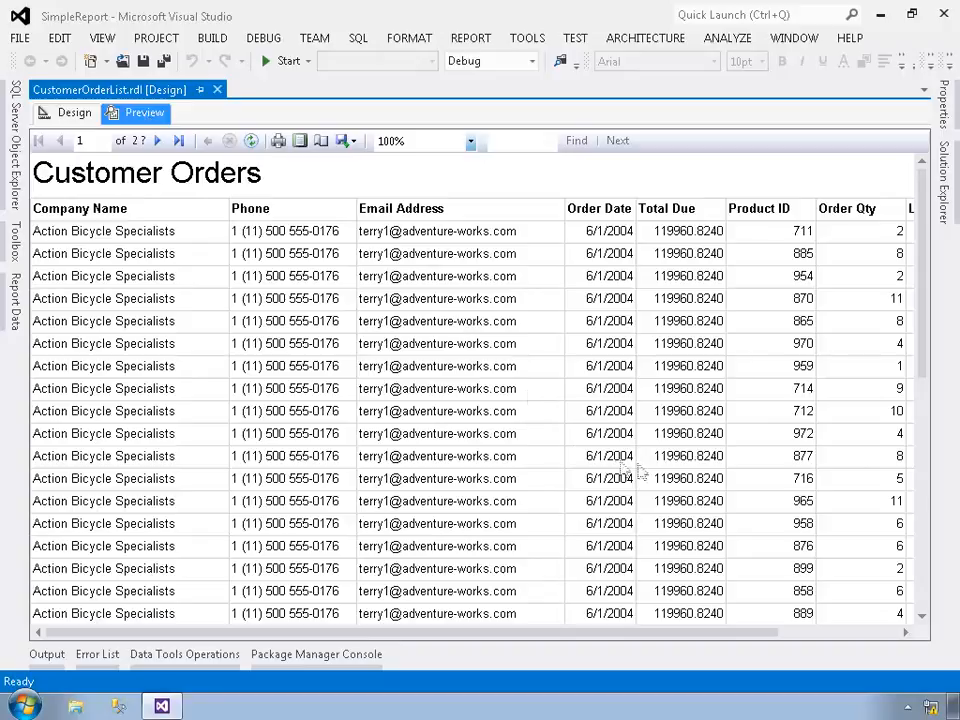
pyautogui.click(821, 636)
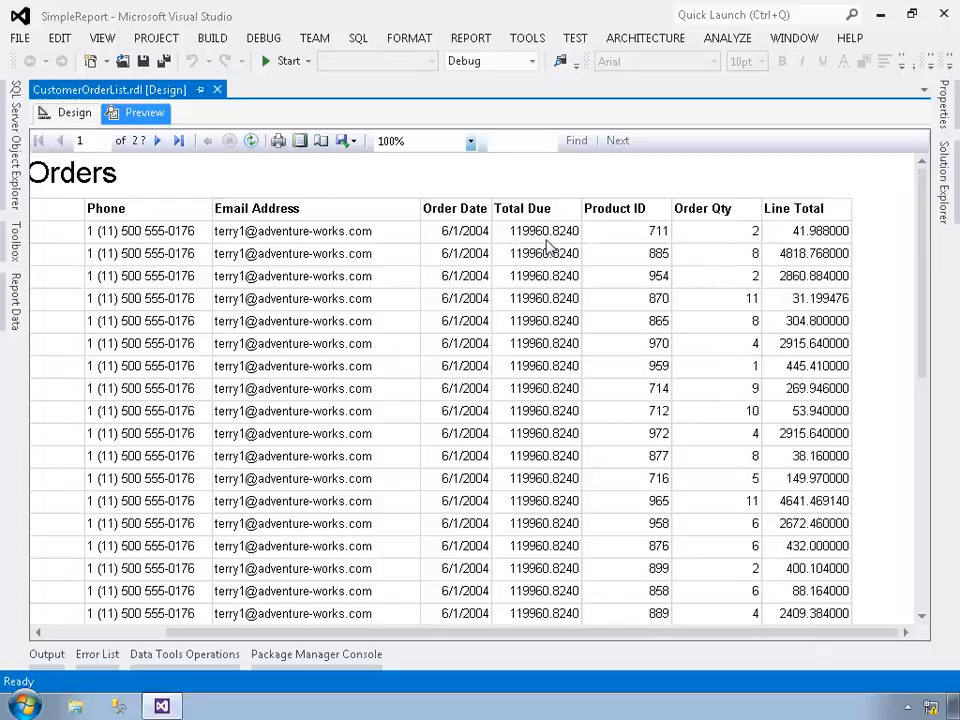
pyautogui.click(52, 116)
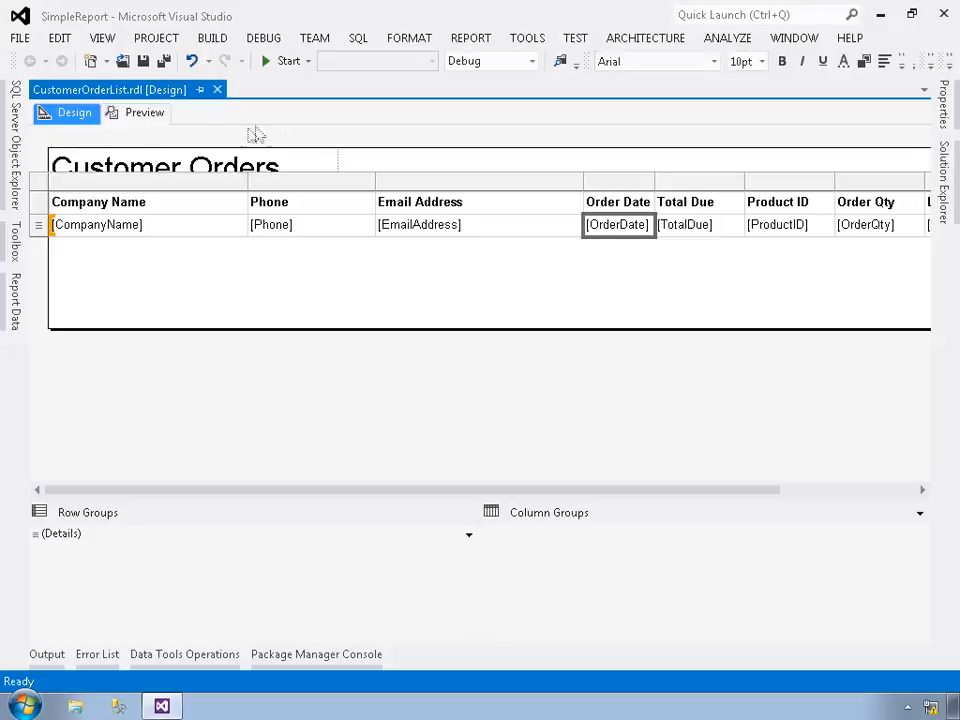
# Format the TotalDue data cell as Currency with the 1000 separator.
pyautogui.click(667, 238)
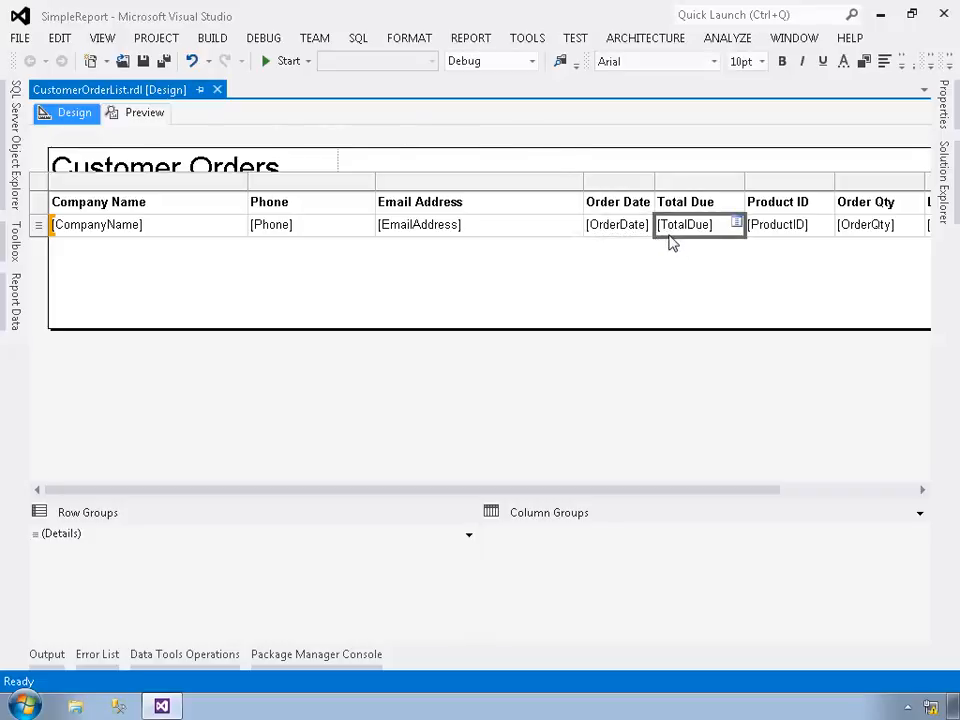
pyautogui.rightClick(670, 238)
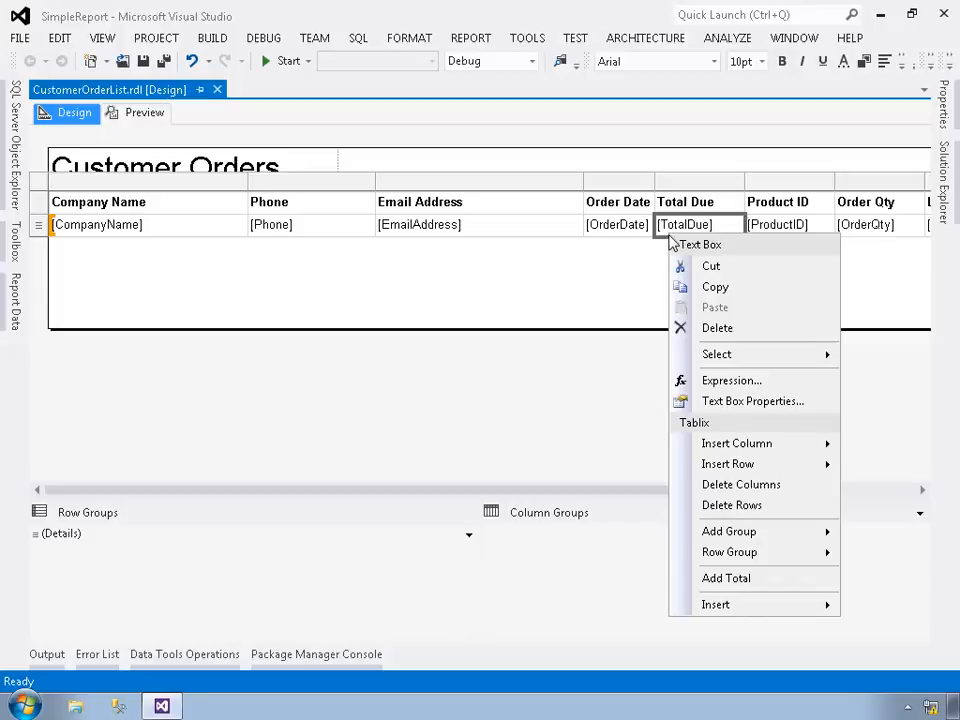
pyautogui.click(700, 401)
pyautogui.click(205, 142)
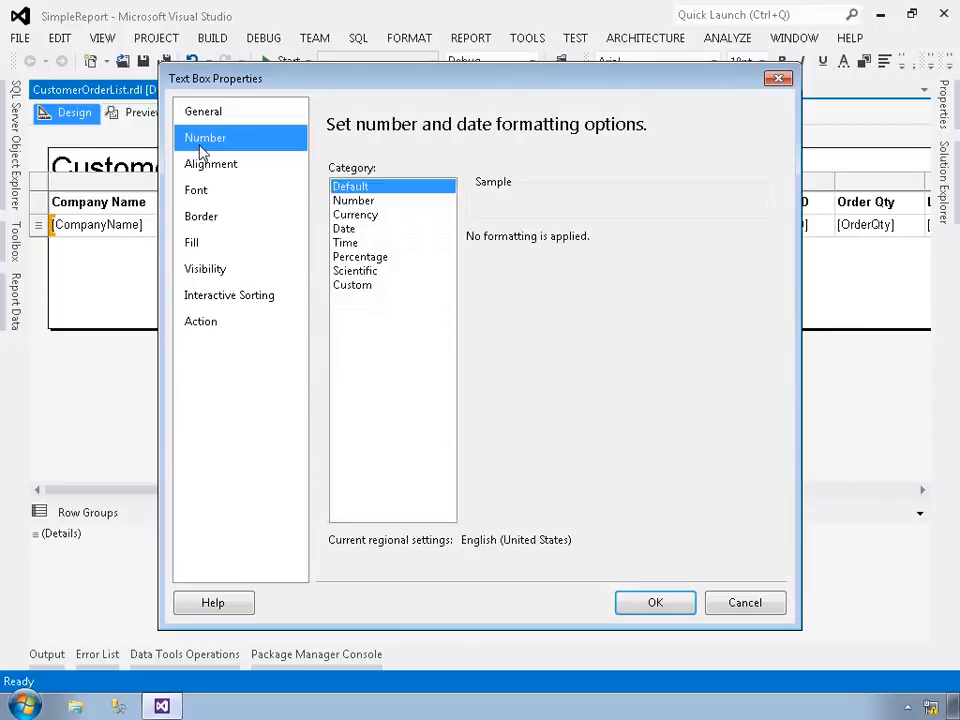
pyautogui.click(350, 215)
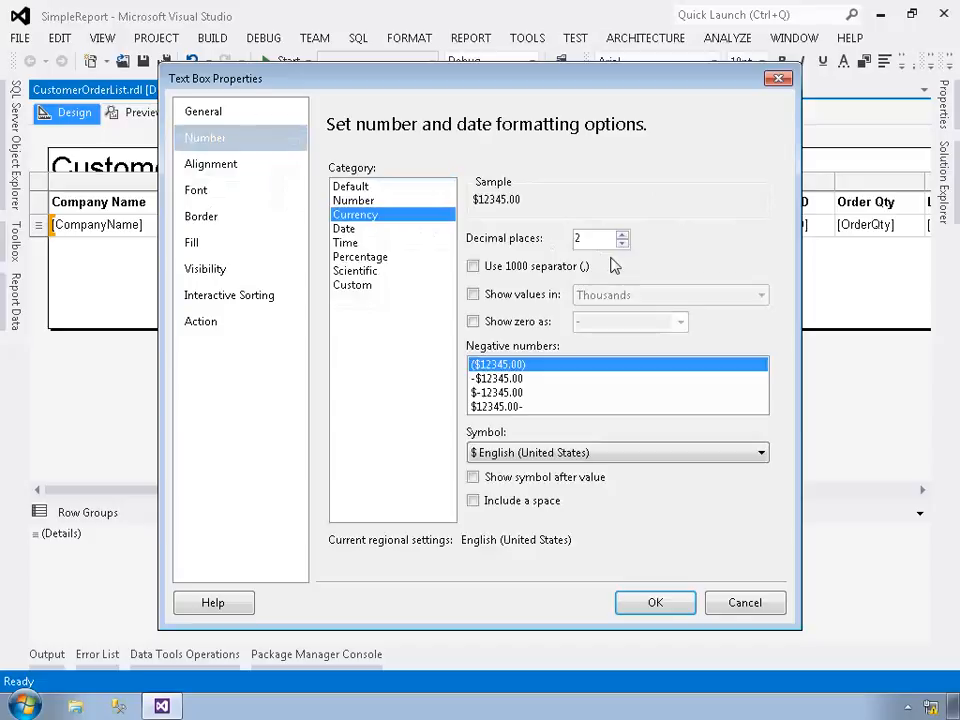
pyautogui.click(474, 267)
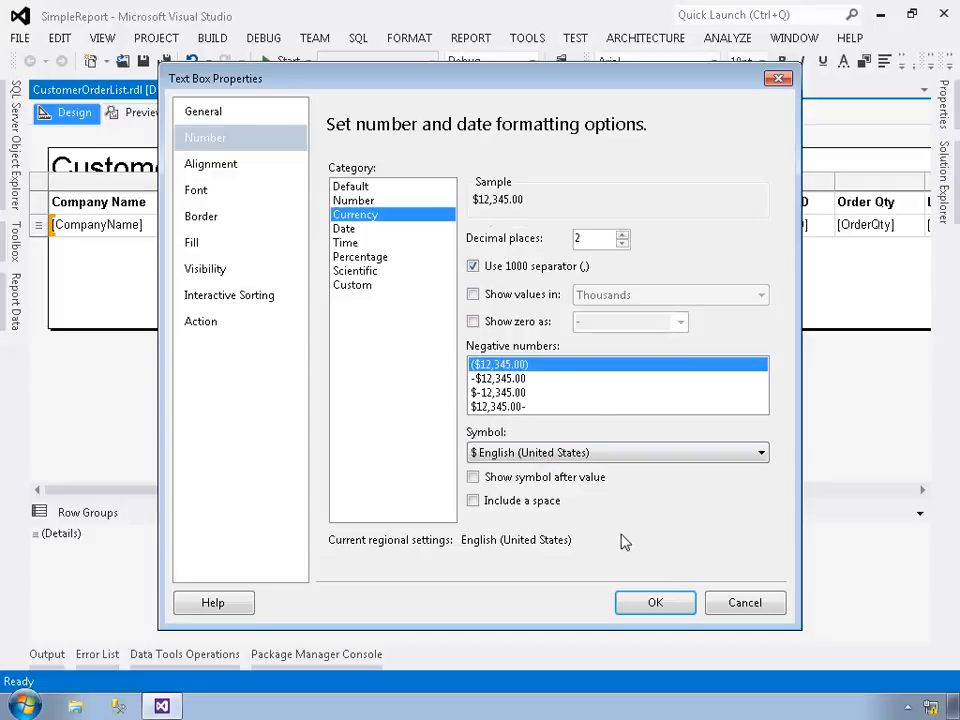
pyautogui.click(652, 603)
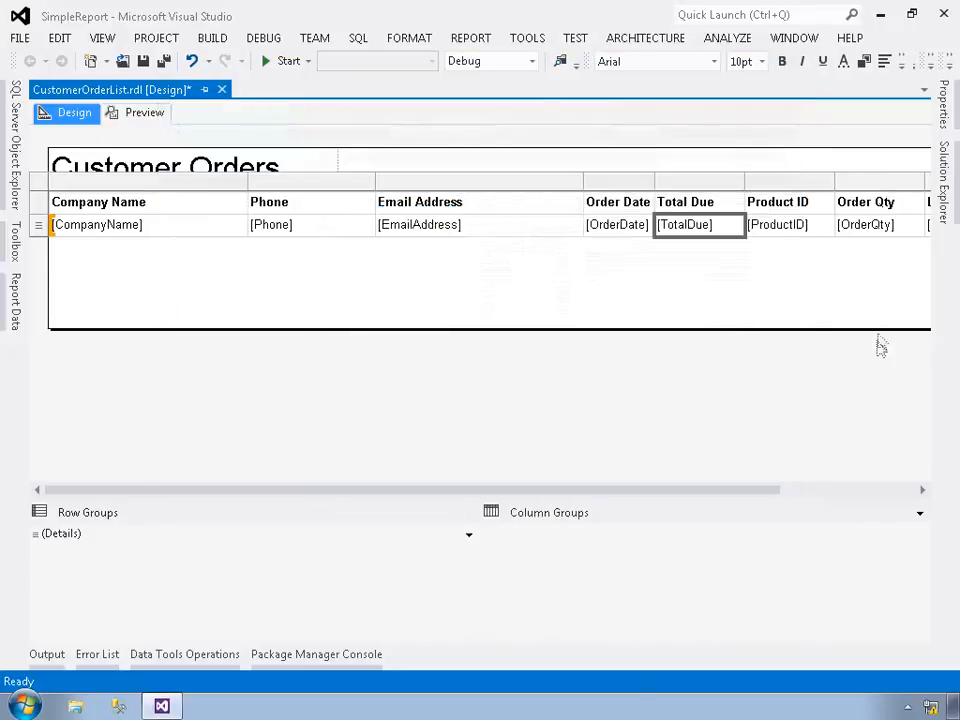
# Format the LineTotal data cell as Currency with the 1000 separator.
pyautogui.click(882, 493)
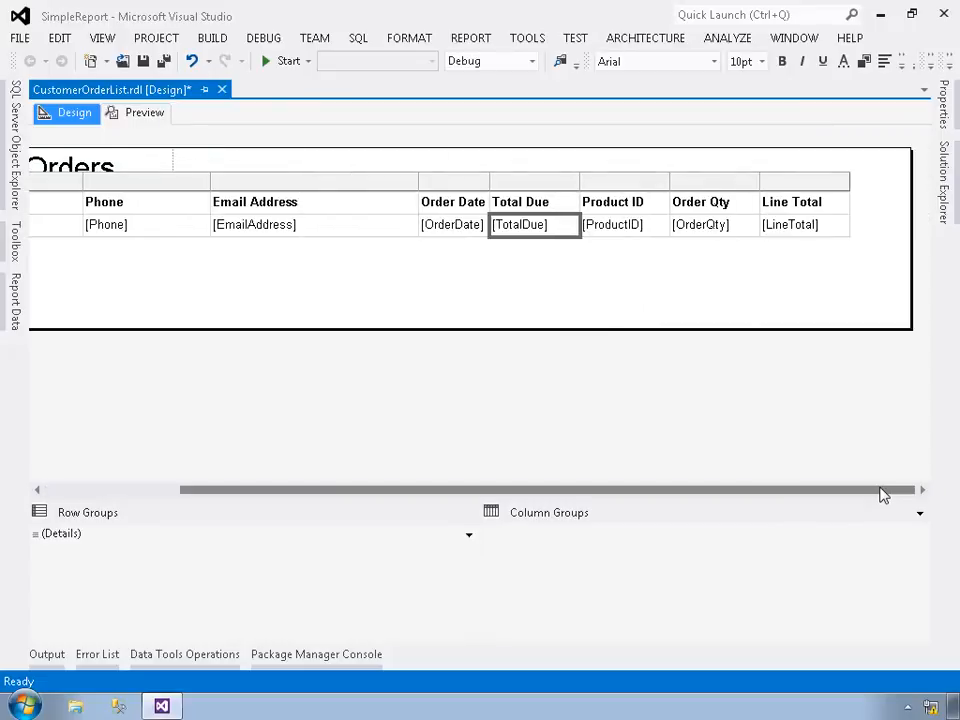
pyautogui.doubleClick(786, 228)
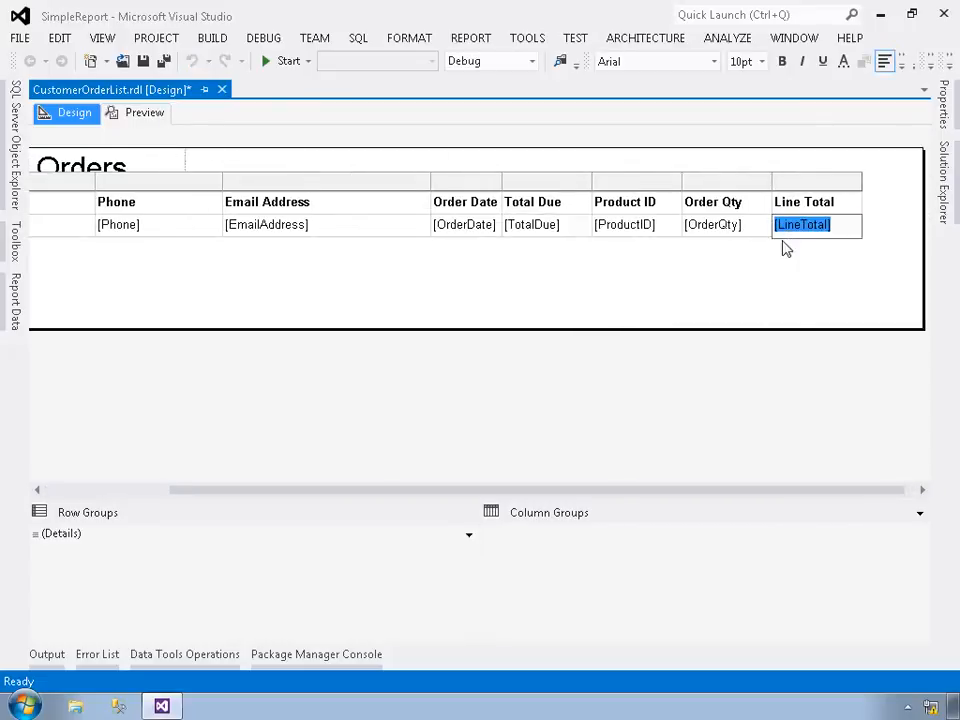
pyautogui.click(783, 249)
pyautogui.click(783, 238)
pyautogui.click(785, 230)
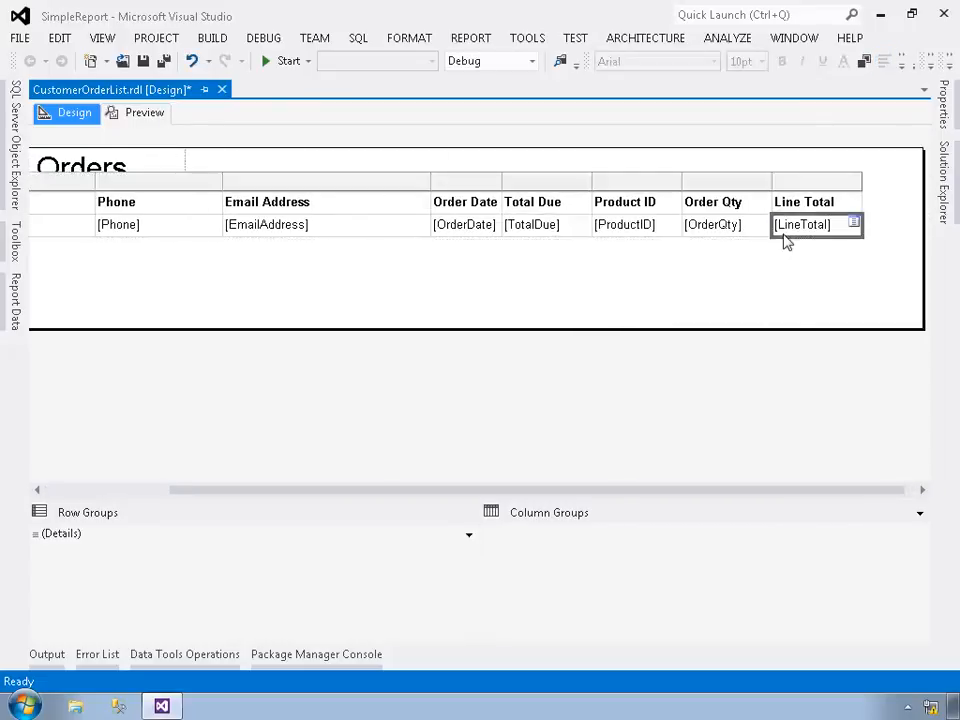
pyautogui.rightClick(785, 229)
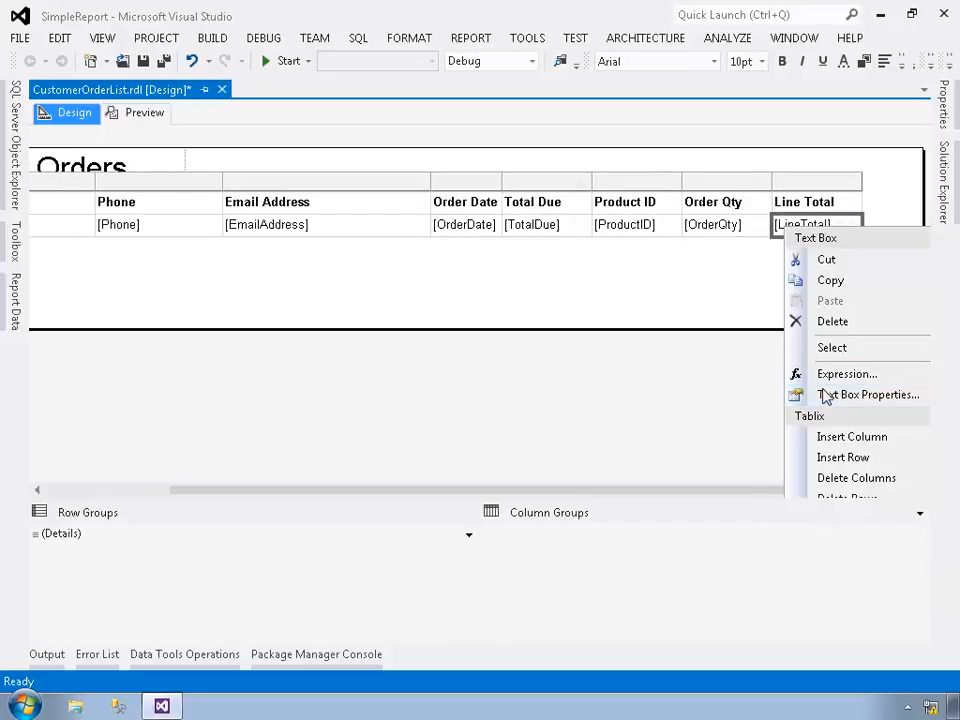
pyautogui.click(823, 394)
pyautogui.click(222, 141)
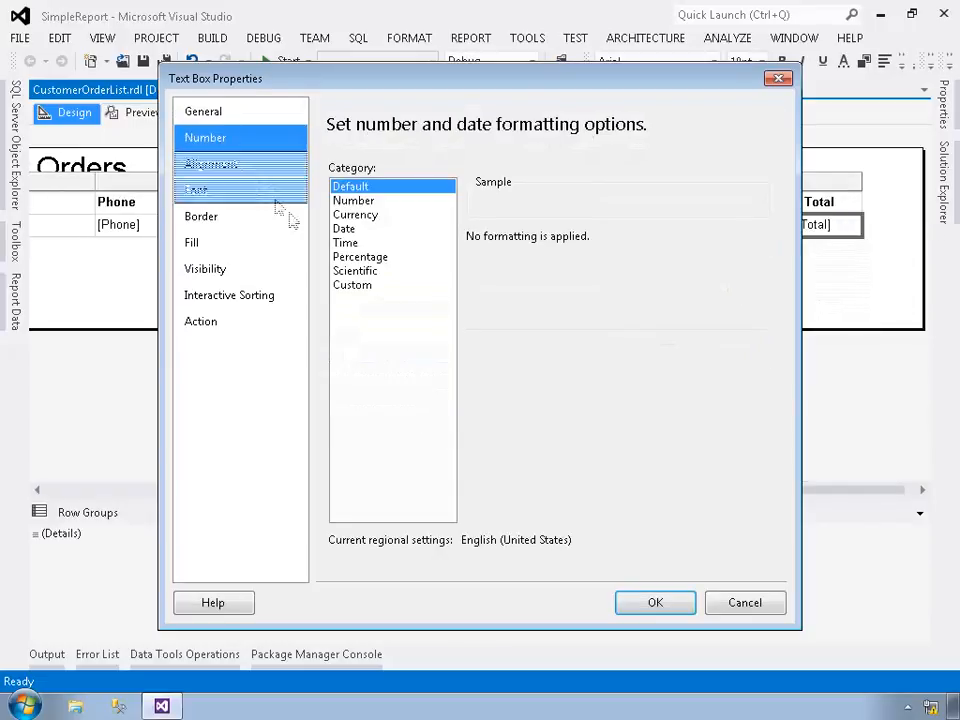
pyautogui.click(358, 217)
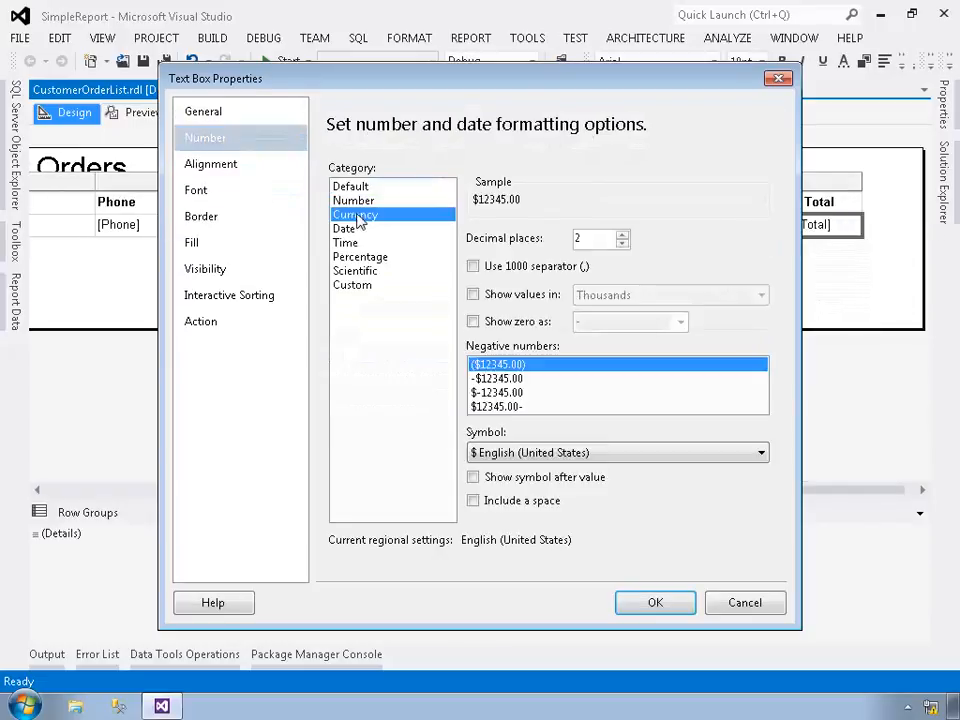
pyautogui.click(492, 266)
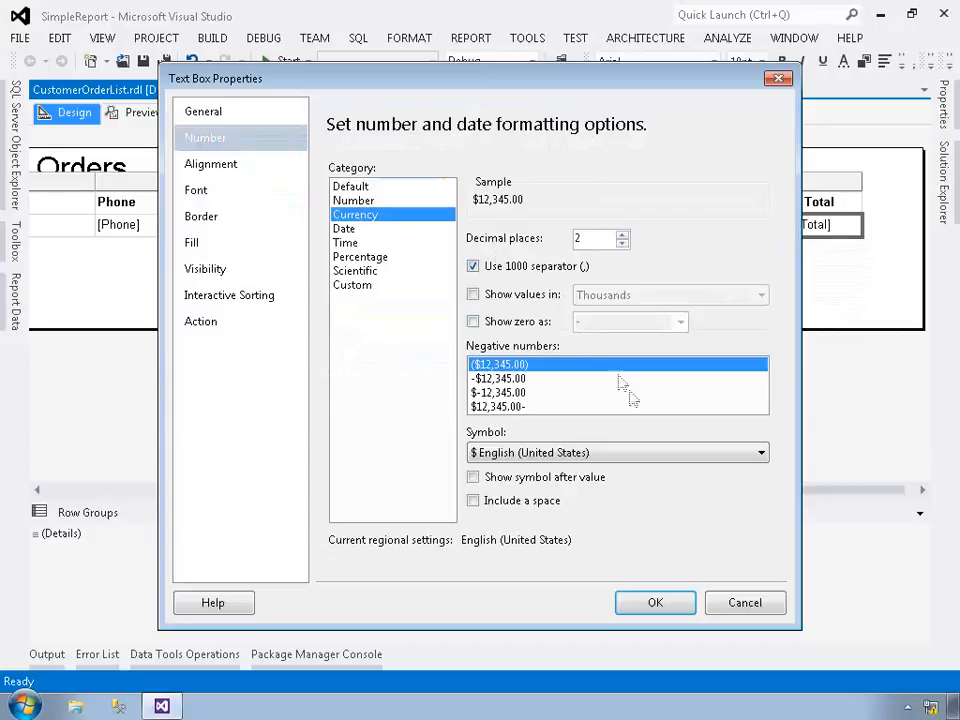
pyautogui.click(655, 603)
# Preview the report to examine the currency values in the Total Due and Line Total columns, and return to the design view.
pyautogui.click(145, 113)
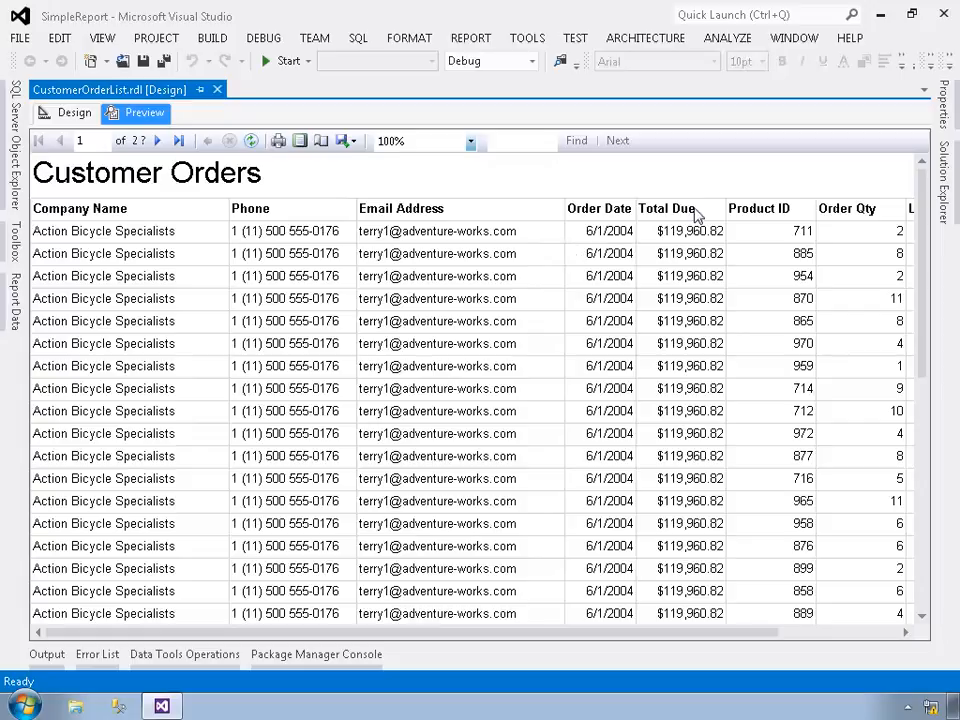
pyautogui.click(833, 637)
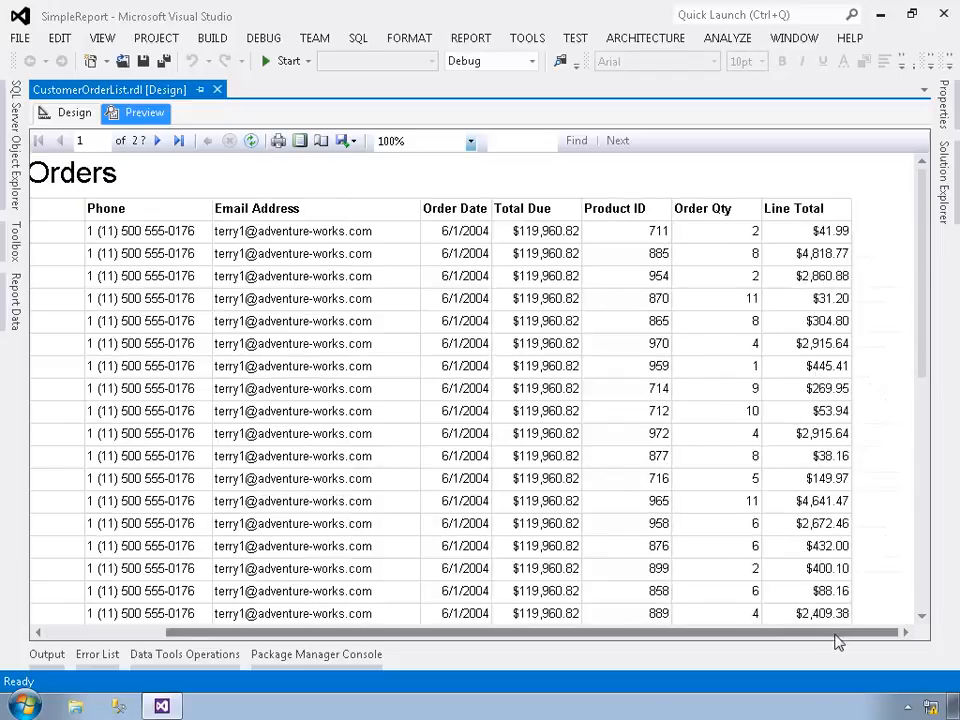
pyautogui.moveTo(837, 640); pyautogui.dragTo(645, 647)
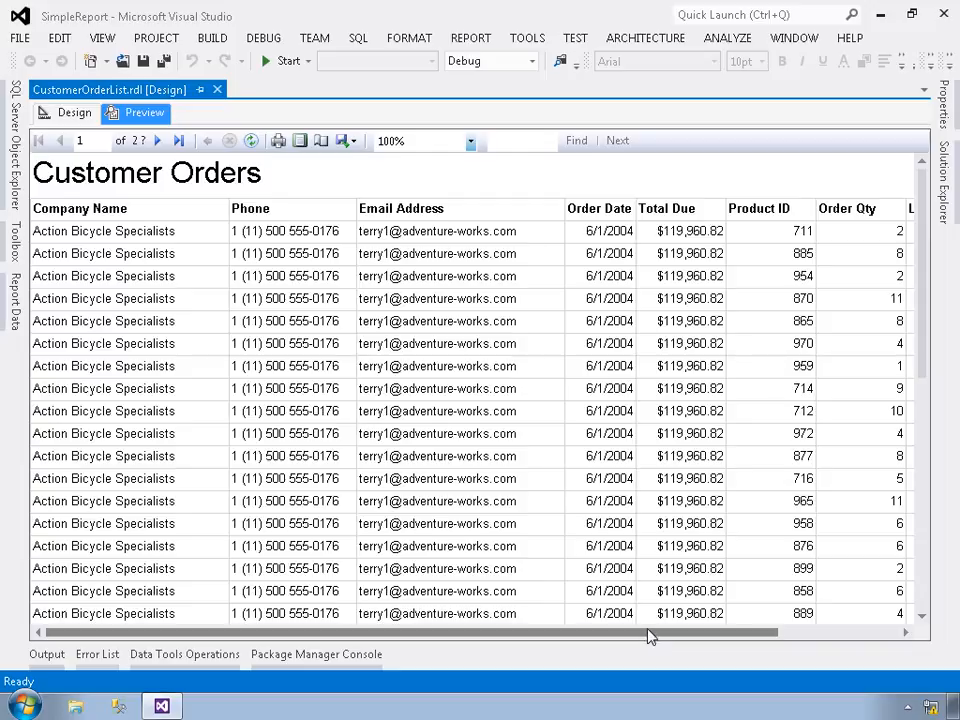
pyautogui.click(74, 113)
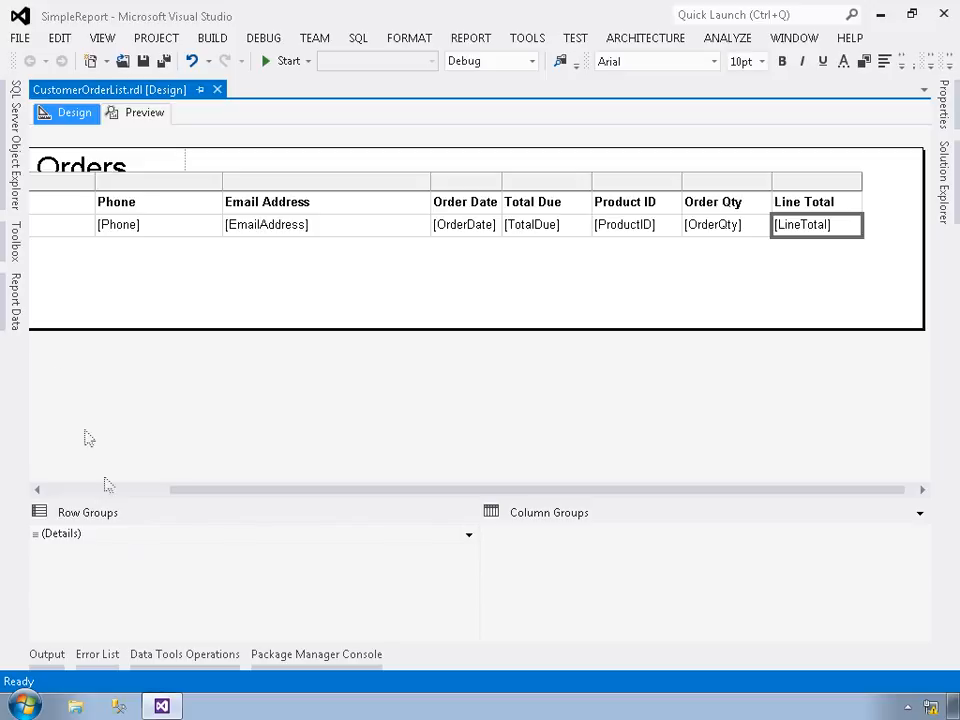
# Keep the report data pane open and add CompanyName and Phone as nested parent row groups above the details group.
pyautogui.click(13, 297)
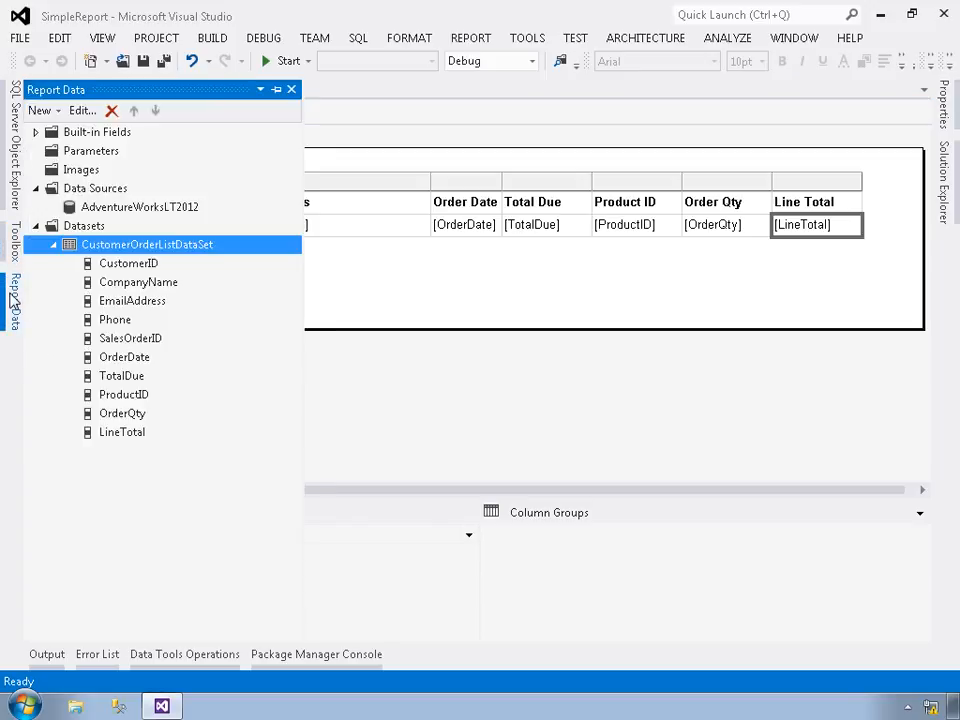
pyautogui.click(275, 89)
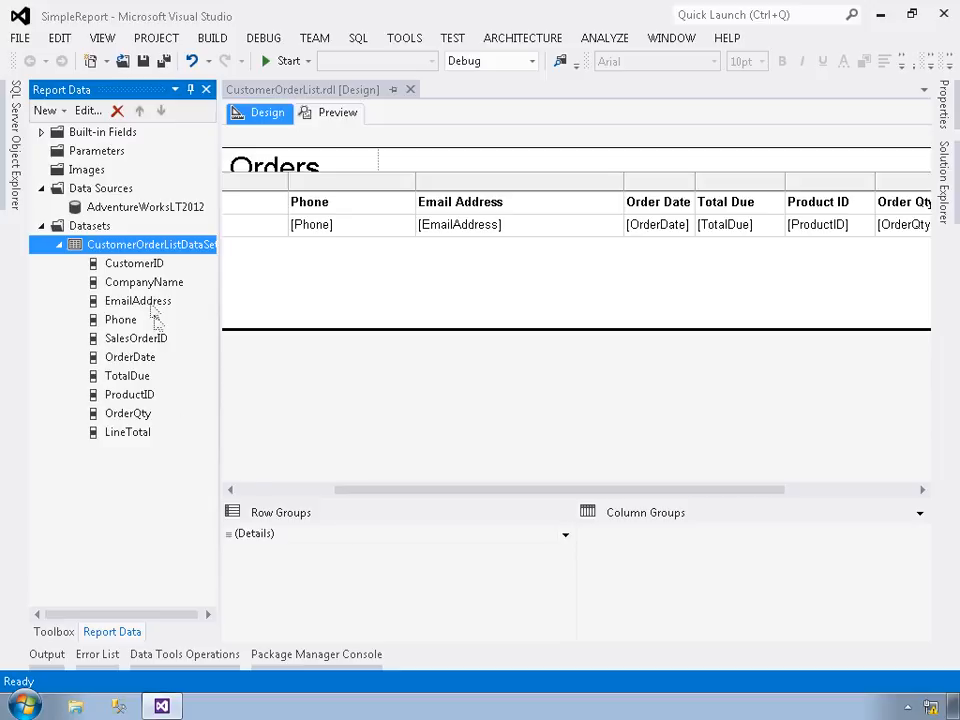
pyautogui.moveTo(150, 287); pyautogui.dragTo(280, 565)
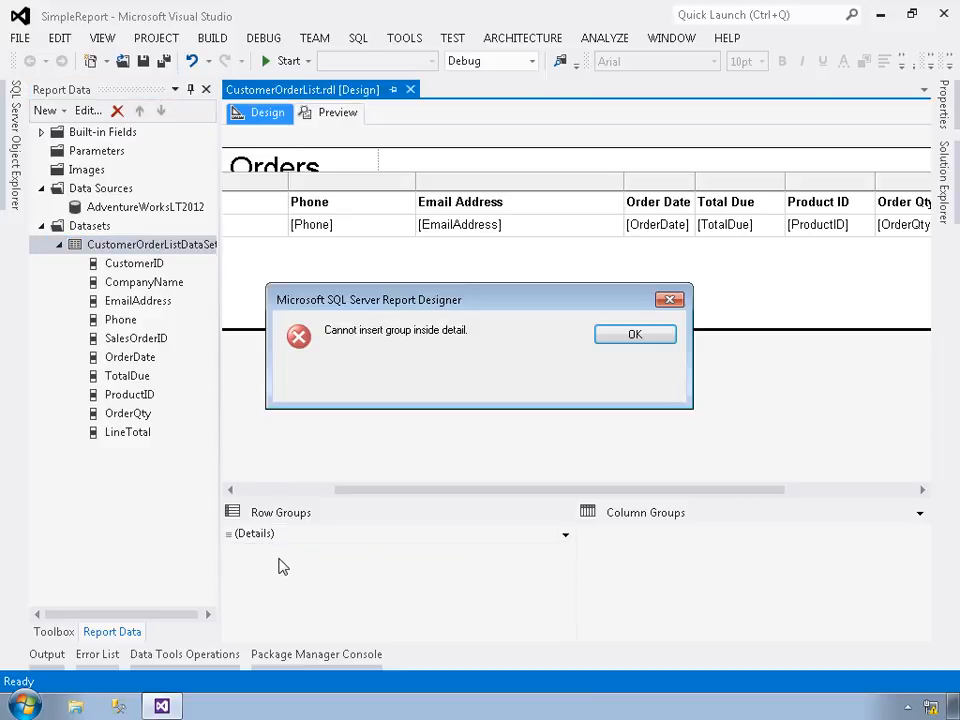
pyautogui.click(628, 341)
pyautogui.moveTo(174, 281); pyautogui.dragTo(260, 543)
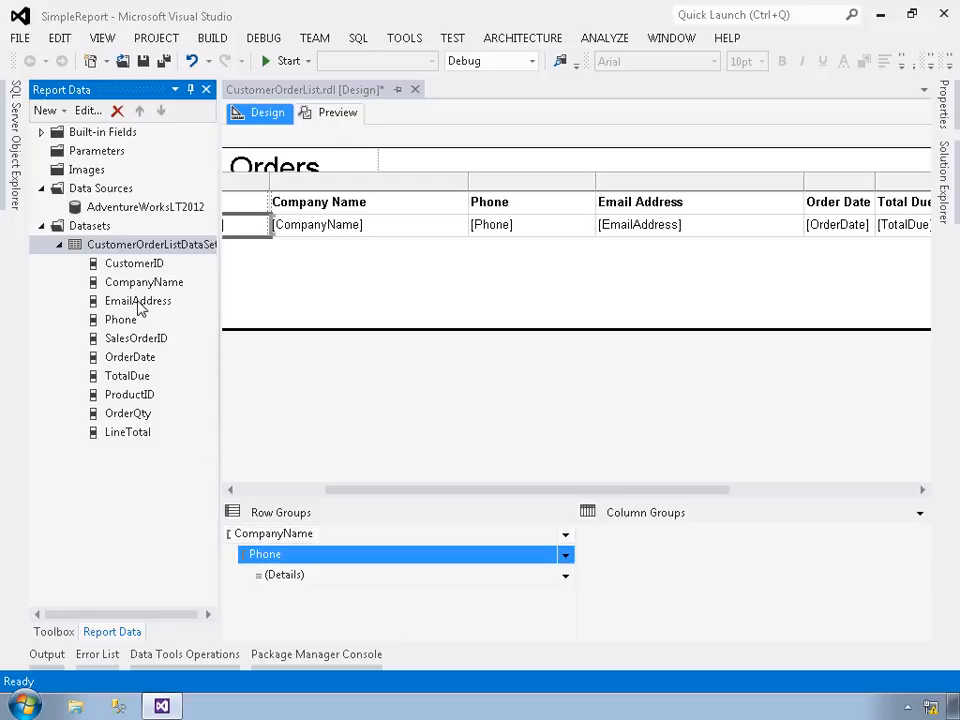
# Nest EmailAddress, OrderDate and TotalDue as row groups under Phone, and enlarge the grouping area to show the whole hierarchy.
pyautogui.click(137, 302)
pyautogui.moveTo(137, 305); pyautogui.dragTo(274, 564)
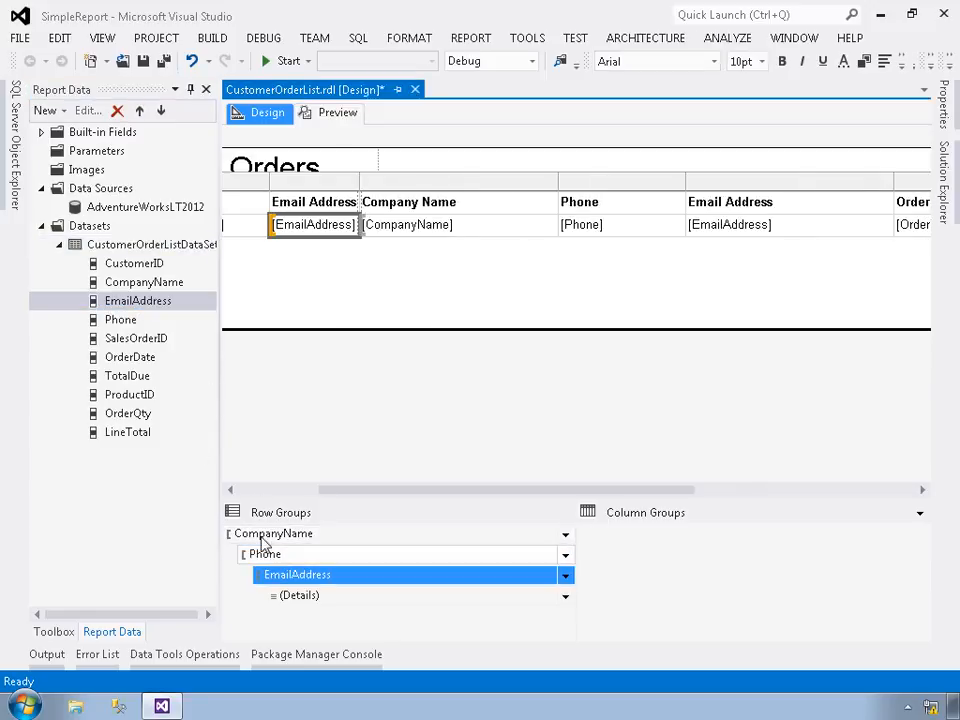
pyautogui.moveTo(126, 360); pyautogui.dragTo(301, 584)
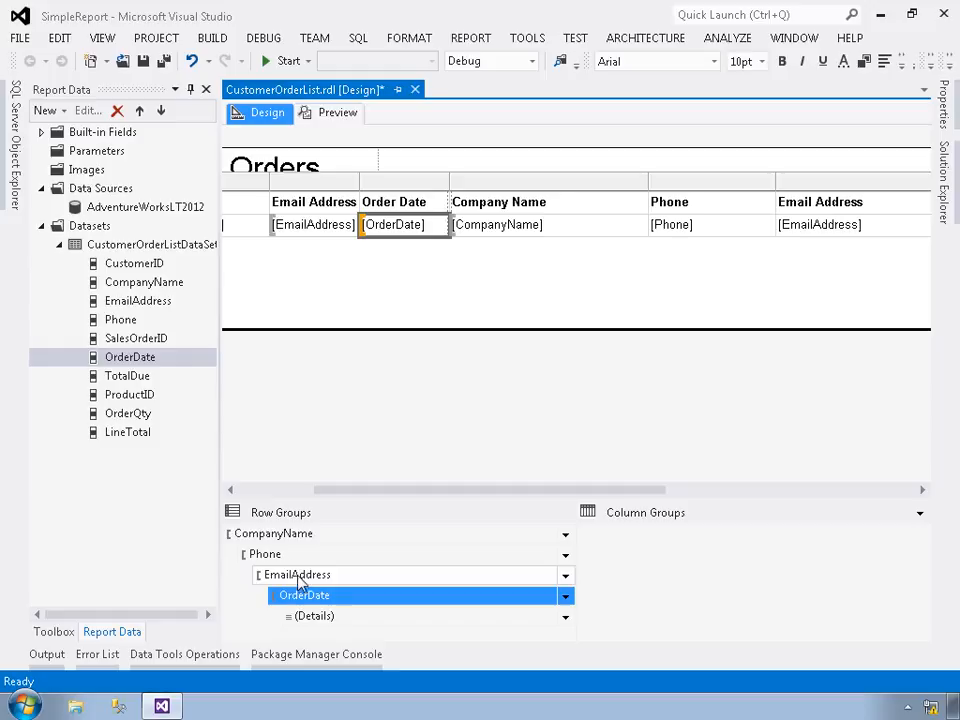
pyautogui.moveTo(119, 376); pyautogui.dragTo(323, 613)
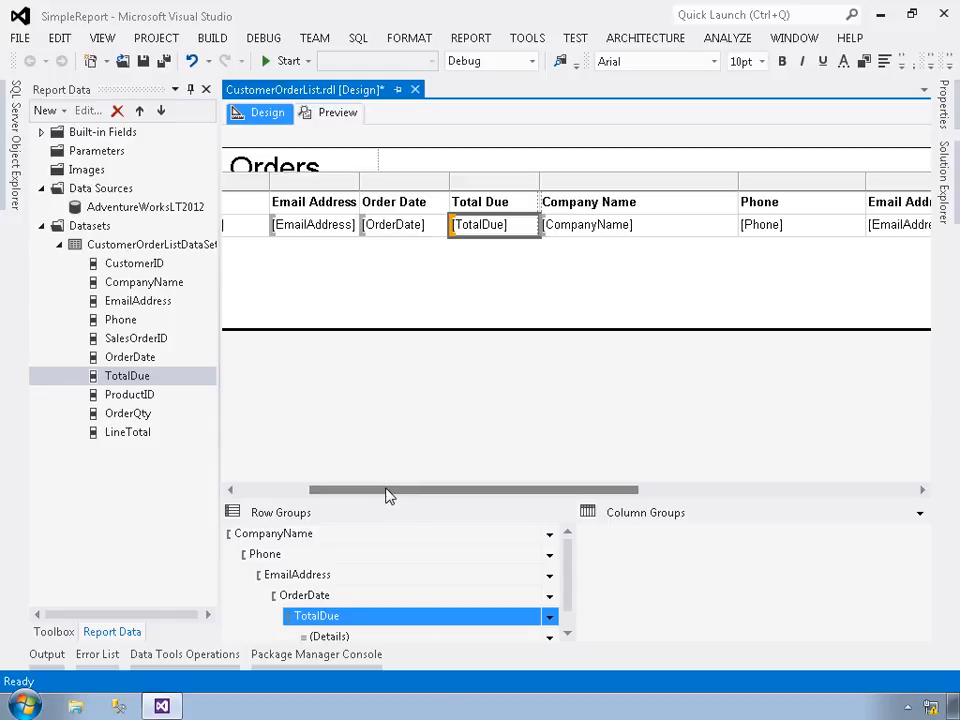
pyautogui.moveTo(403, 510); pyautogui.dragTo(401, 469)
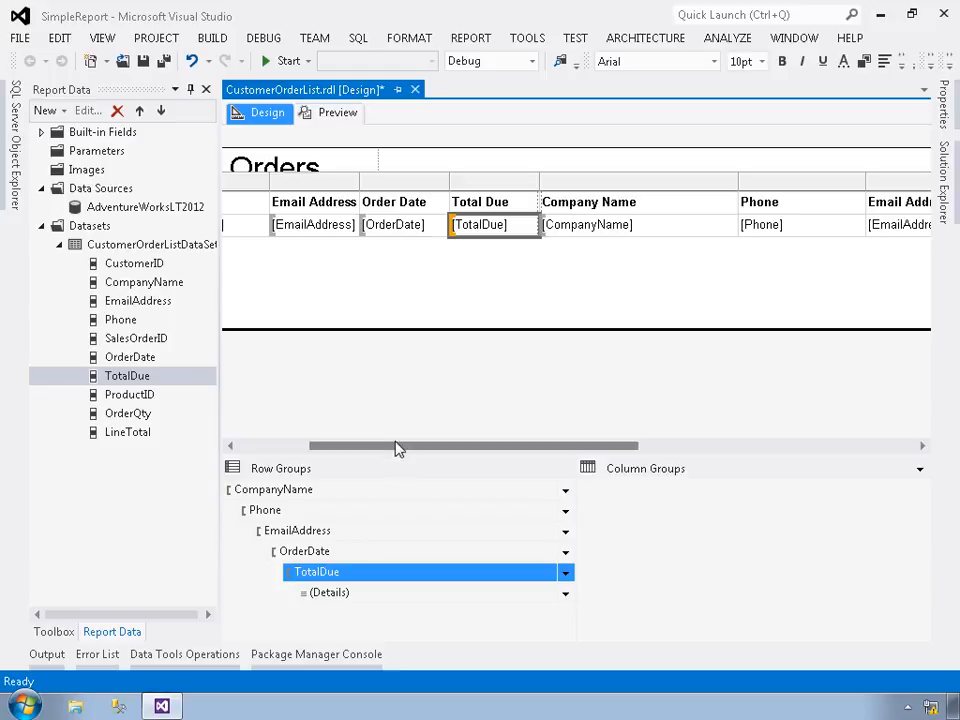
# Delete the duplicate Company Name and Phone detail columns that follow the grouped Total Due column.
pyautogui.click(270, 448)
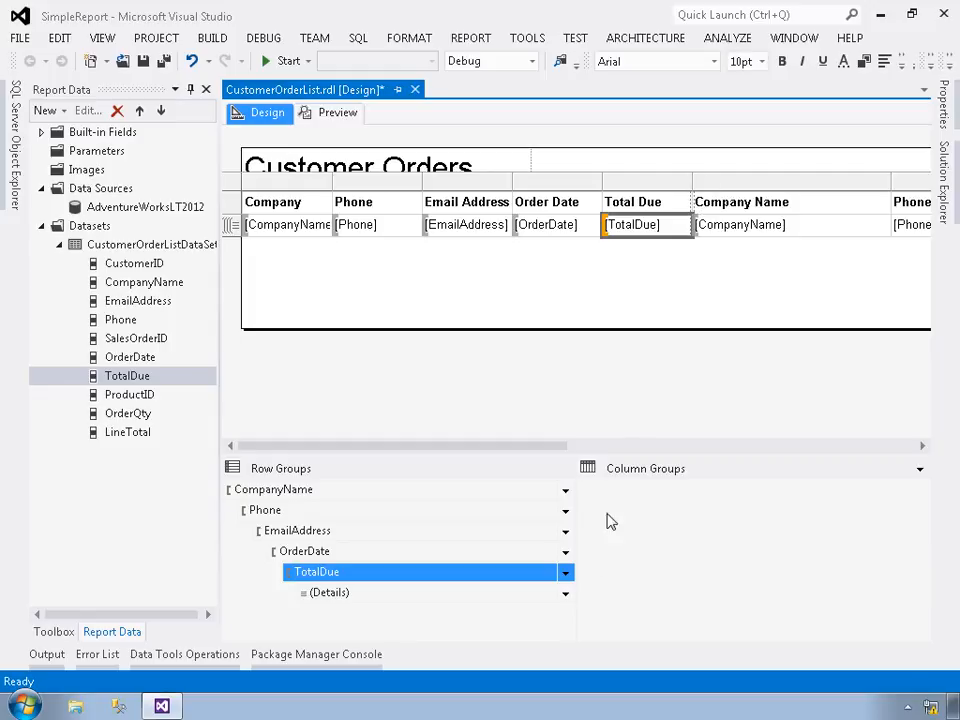
pyautogui.moveTo(557, 453); pyautogui.dragTo(480, 445)
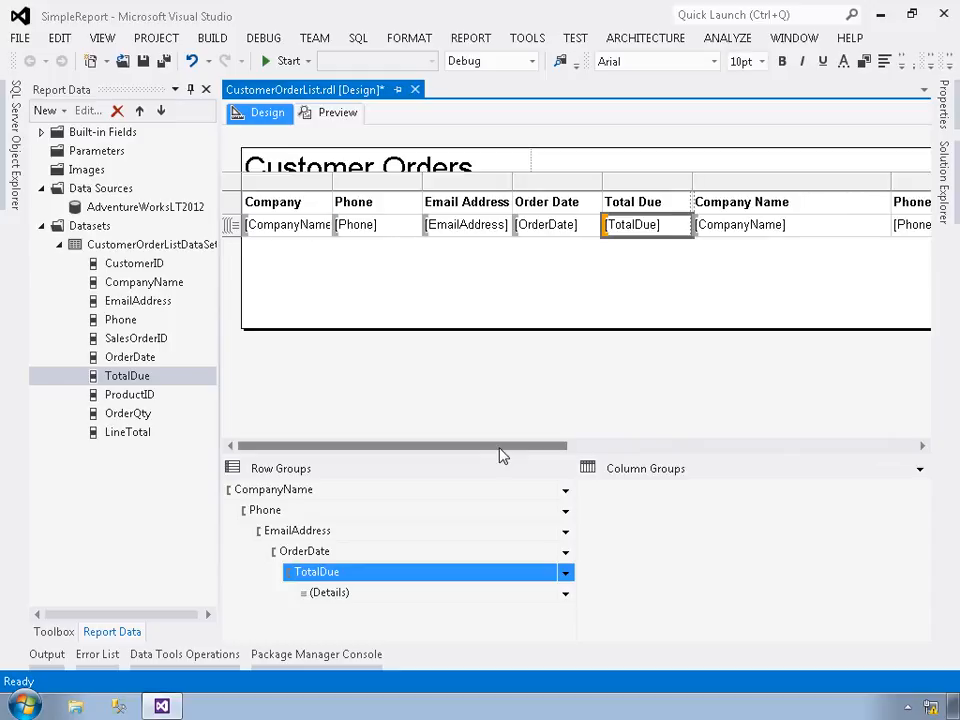
pyautogui.moveTo(502, 455); pyautogui.dragTo(690, 469)
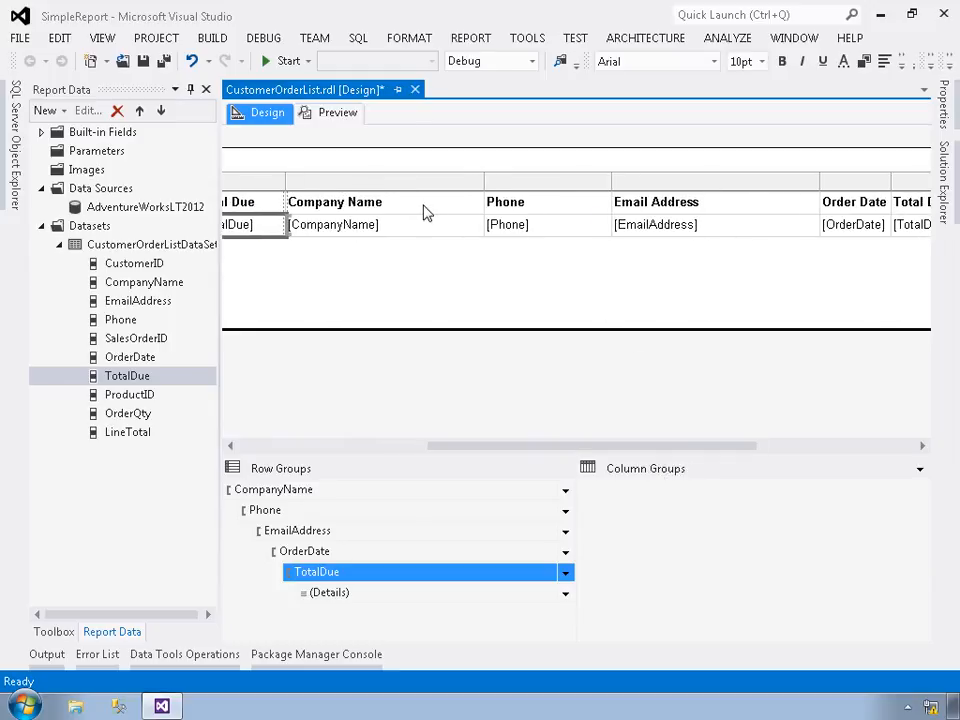
pyautogui.click(399, 182)
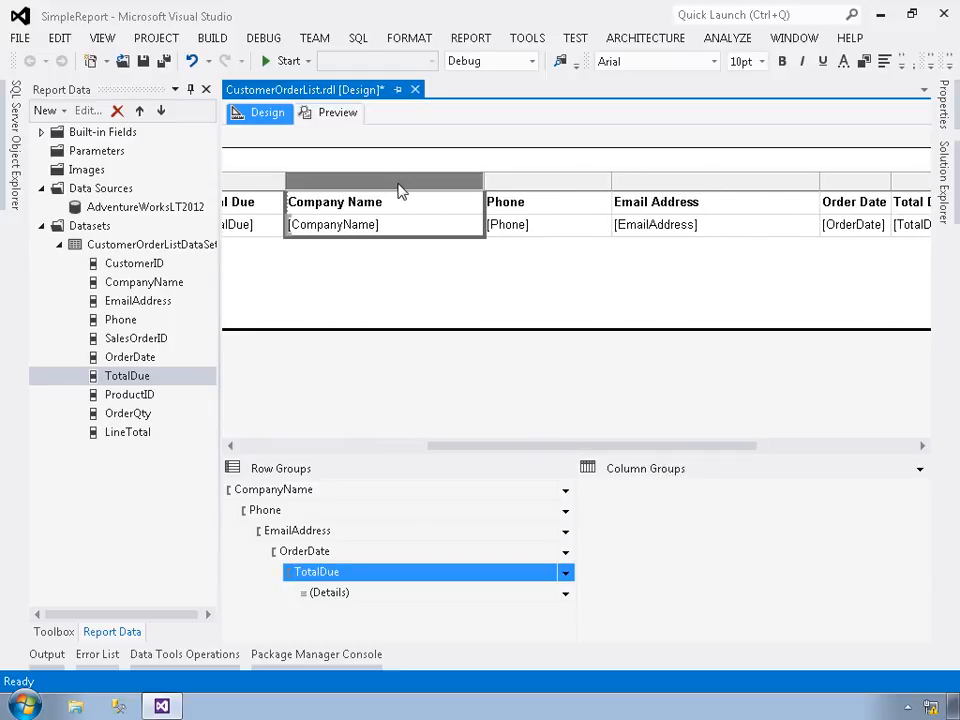
pyautogui.rightClick(398, 184)
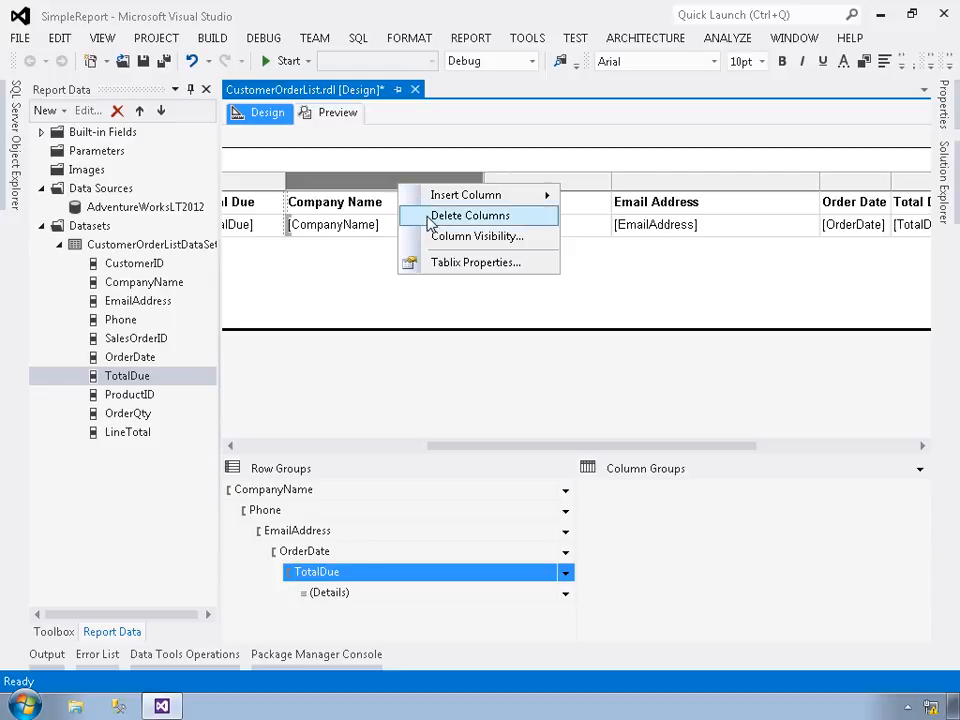
pyautogui.click(430, 217)
pyautogui.click(370, 187)
pyautogui.rightClick(372, 187)
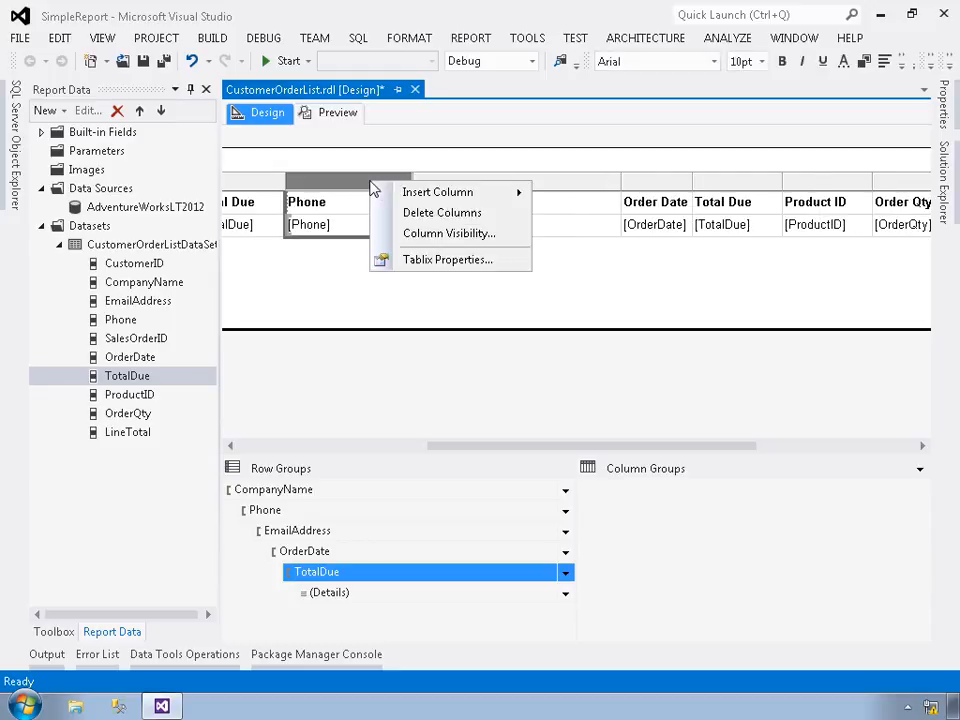
pyautogui.click(394, 216)
# Delete the duplicate Email Address, Order Date and Total Due detail columns together, just before the Product ID column.
pyautogui.click(391, 186)
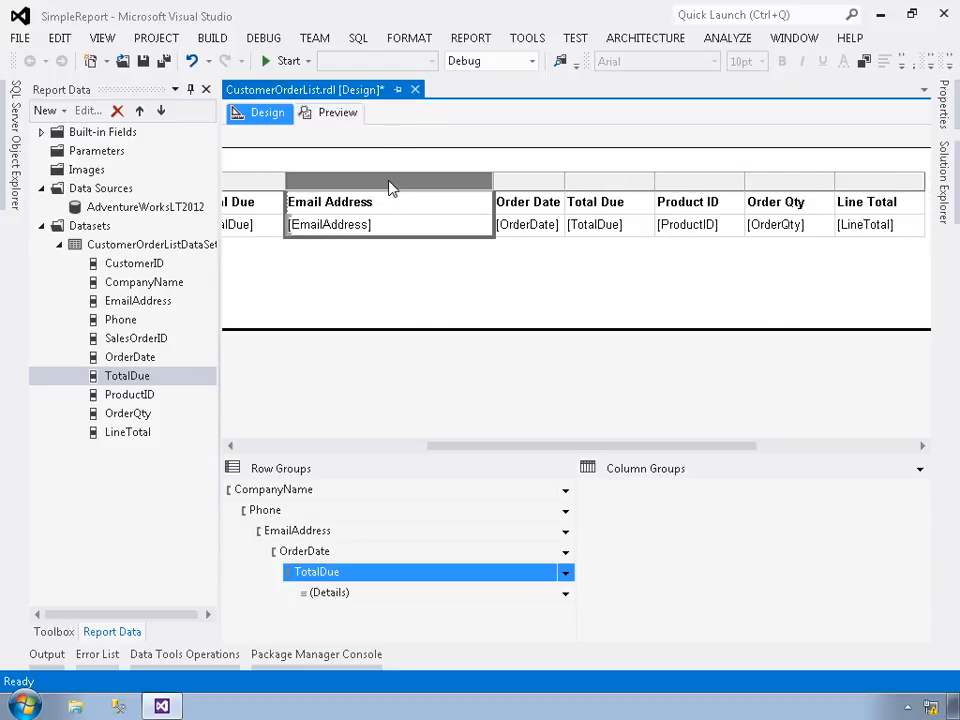
pyautogui.keyDown('shift'); pyautogui.click(519, 188); pyautogui.keyUp('shift')
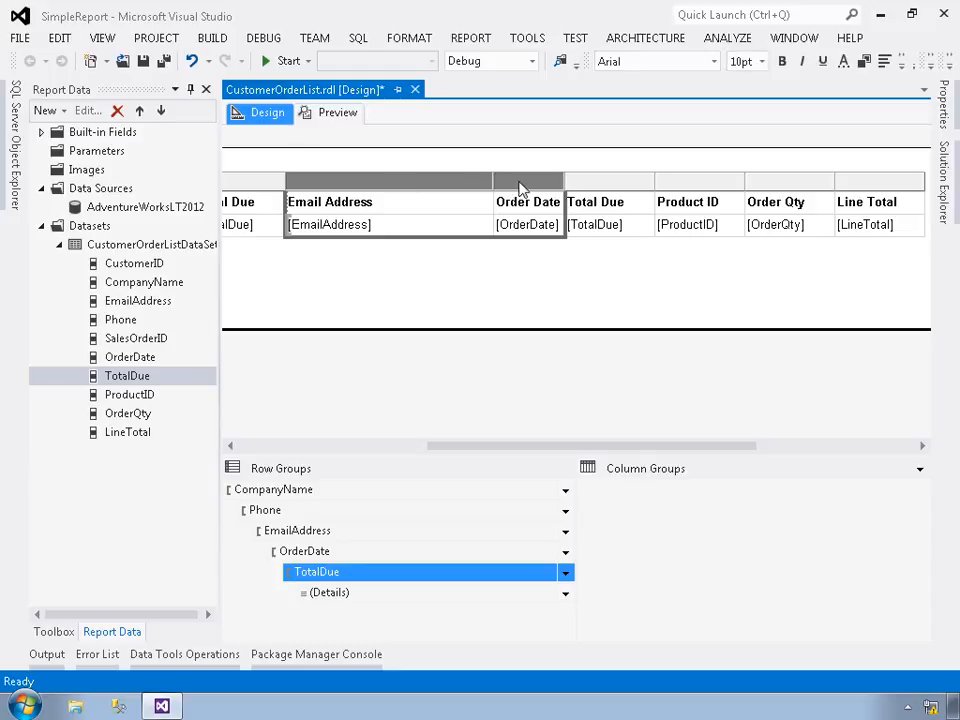
pyautogui.keyDown('shift'); pyautogui.click(600, 189); pyautogui.keyUp('shift')
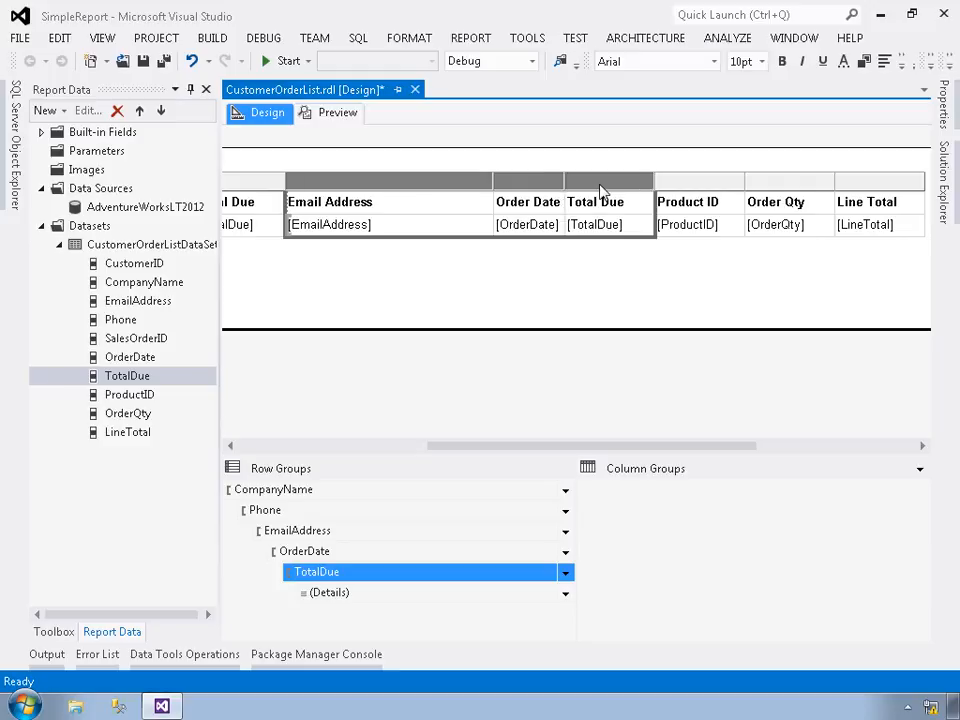
pyautogui.rightClick(600, 189)
pyautogui.click(625, 219)
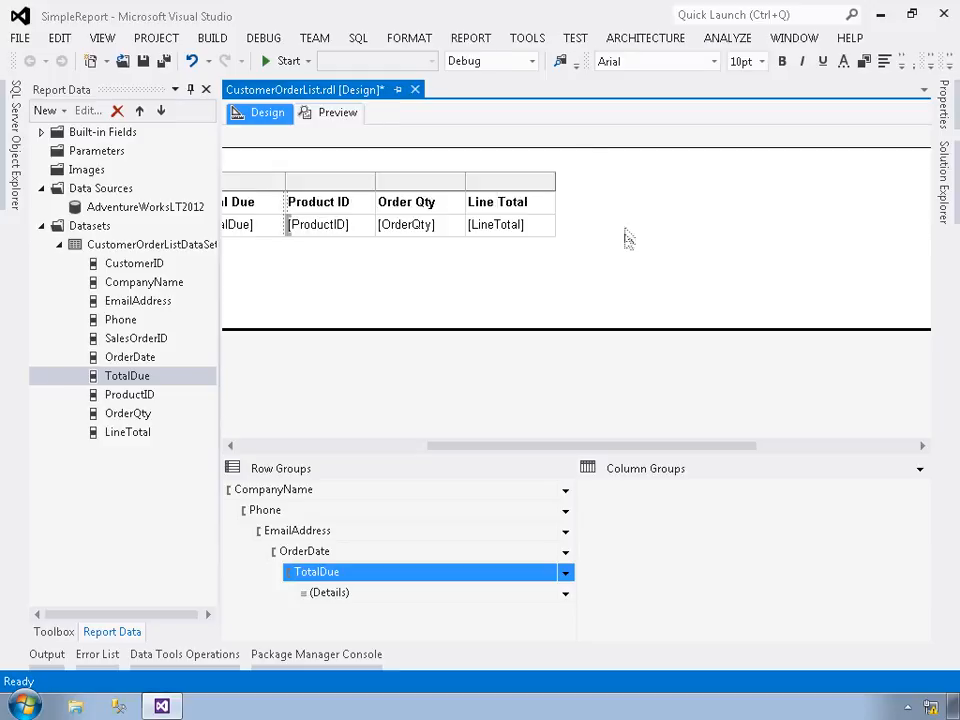
# Narrow the report body to the end of the Line Total column, and collapse the report data pane.
pyautogui.hotkey('ctrl', 'z')
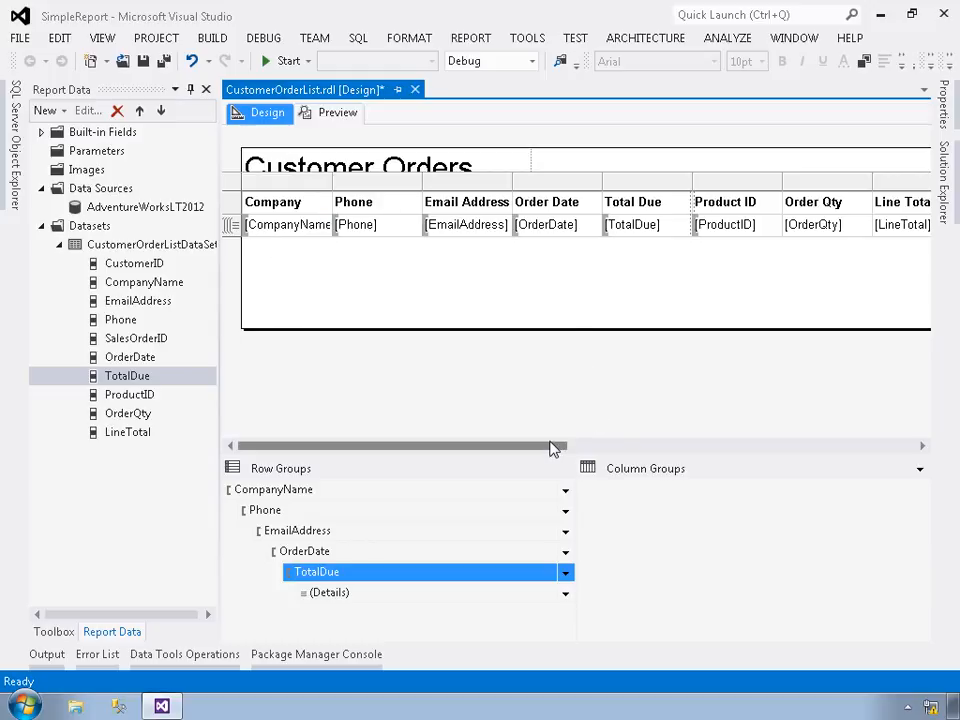
pyautogui.moveTo(551, 447); pyautogui.dragTo(928, 452)
pyautogui.moveTo(909, 246); pyautogui.dragTo(243, 280)
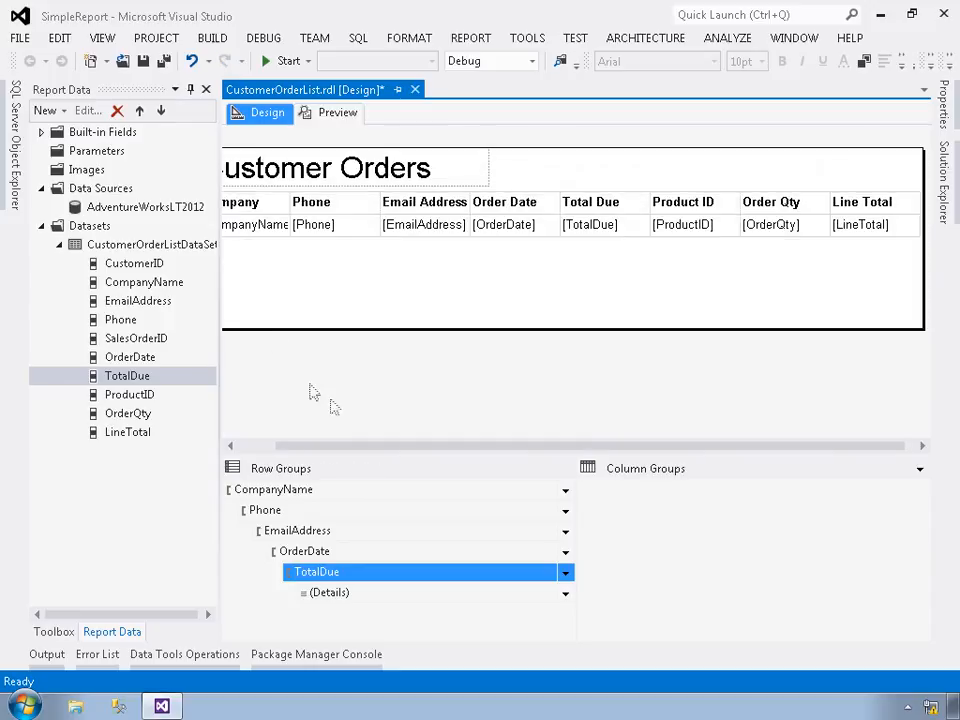
pyautogui.click(190, 89)
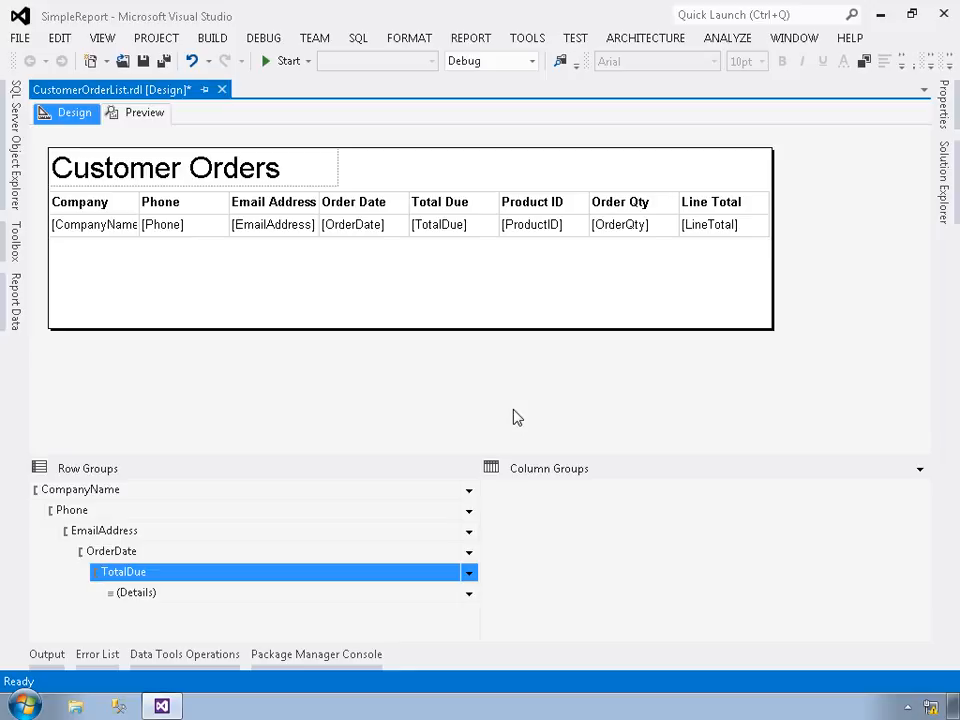
# Widen the grouped Company Name and Email Address columns, and preview the report to check how their text wraps.
pyautogui.click(135, 206)
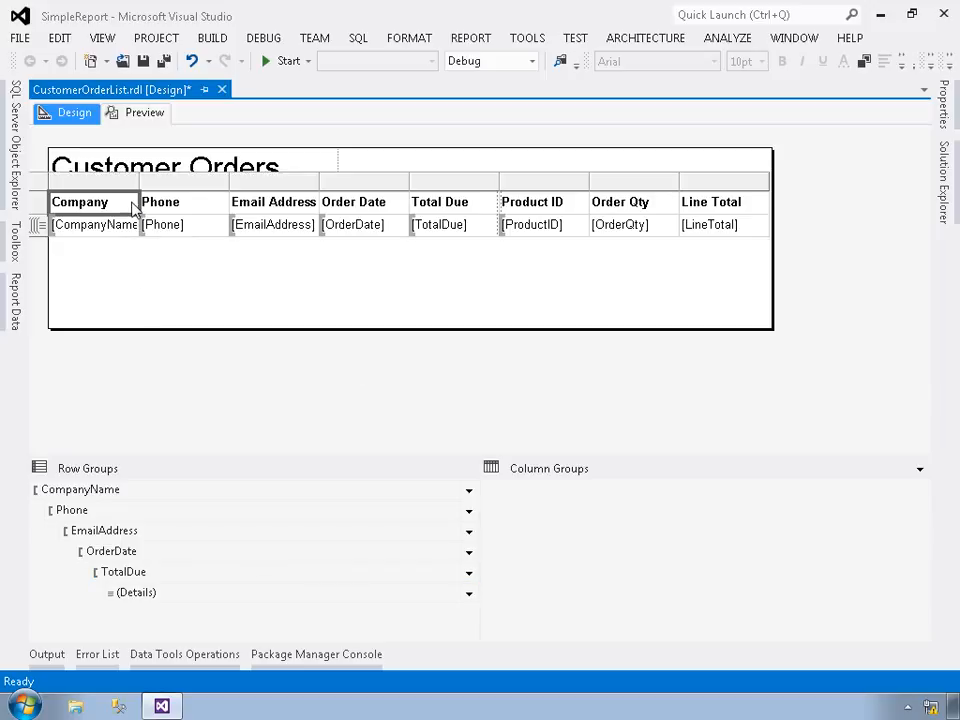
pyautogui.moveTo(140, 182); pyautogui.dragTo(232, 182)
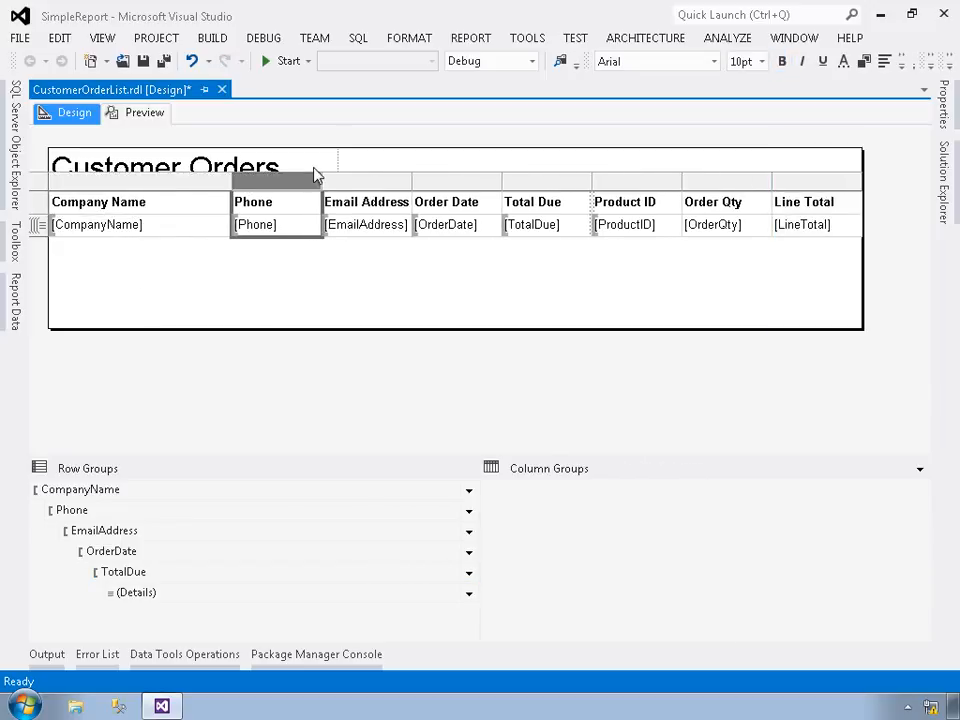
pyautogui.moveTo(420, 184); pyautogui.dragTo(483, 181)
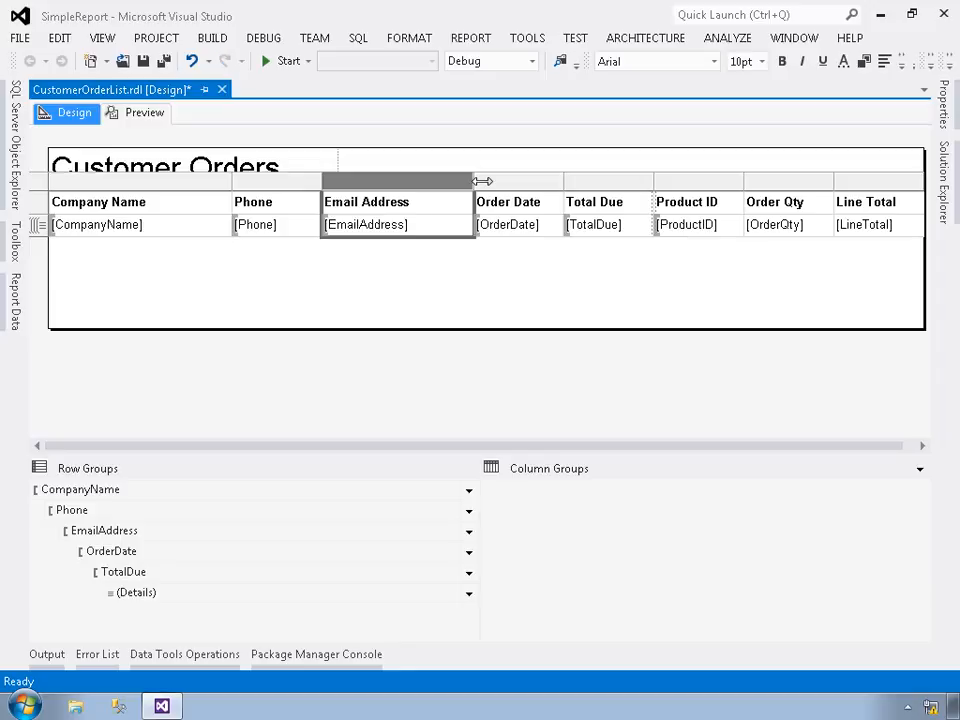
pyautogui.click(145, 114)
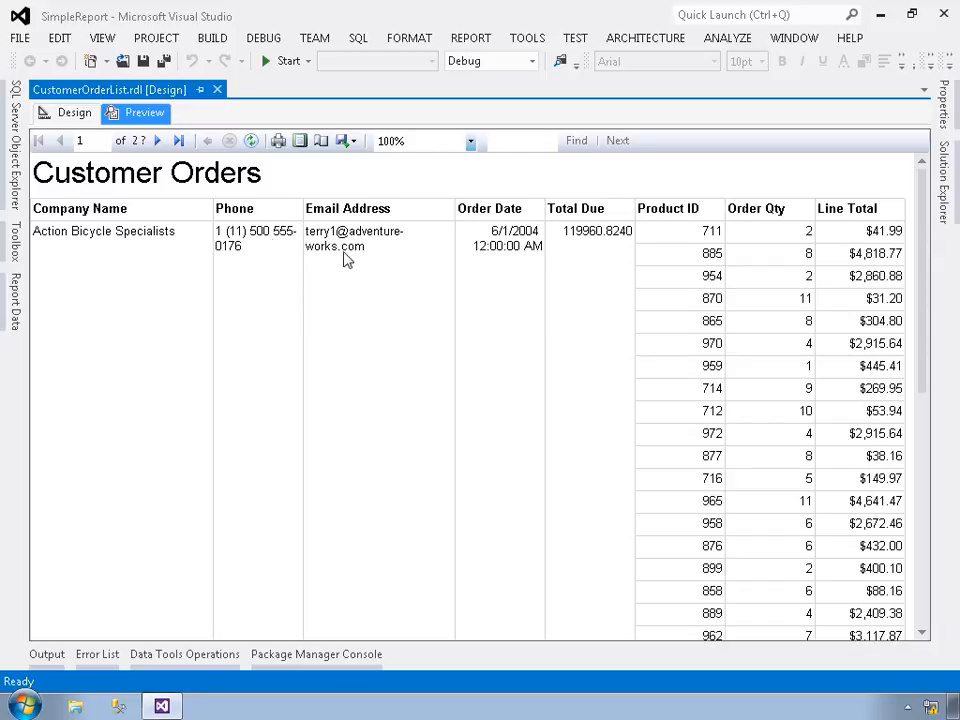
pyautogui.click(74, 114)
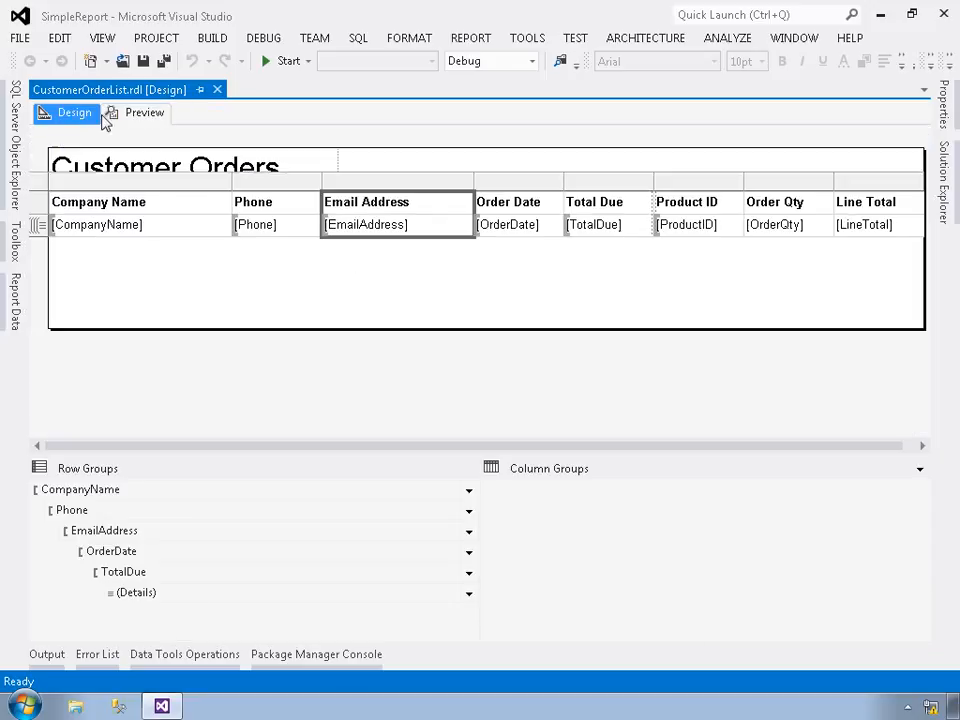
# Widen the Phone and Email Address columns to fit their values on one line, and preview the grouped report.
pyautogui.moveTo(333, 181); pyautogui.dragTo(380, 181)
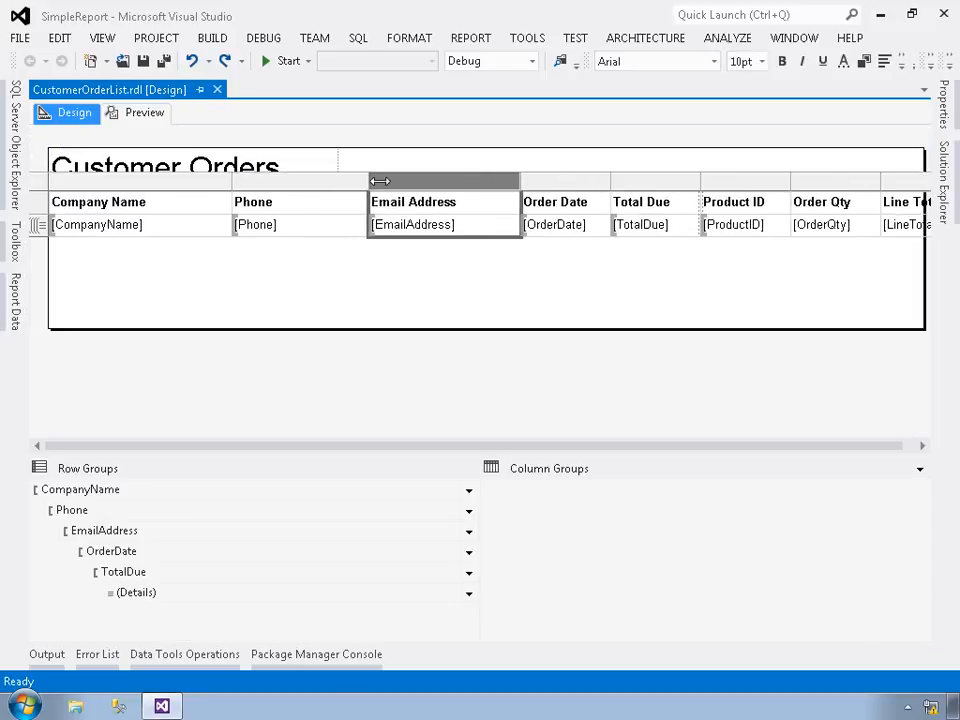
pyautogui.moveTo(518, 180); pyautogui.dragTo(565, 180)
pyautogui.click(136, 112)
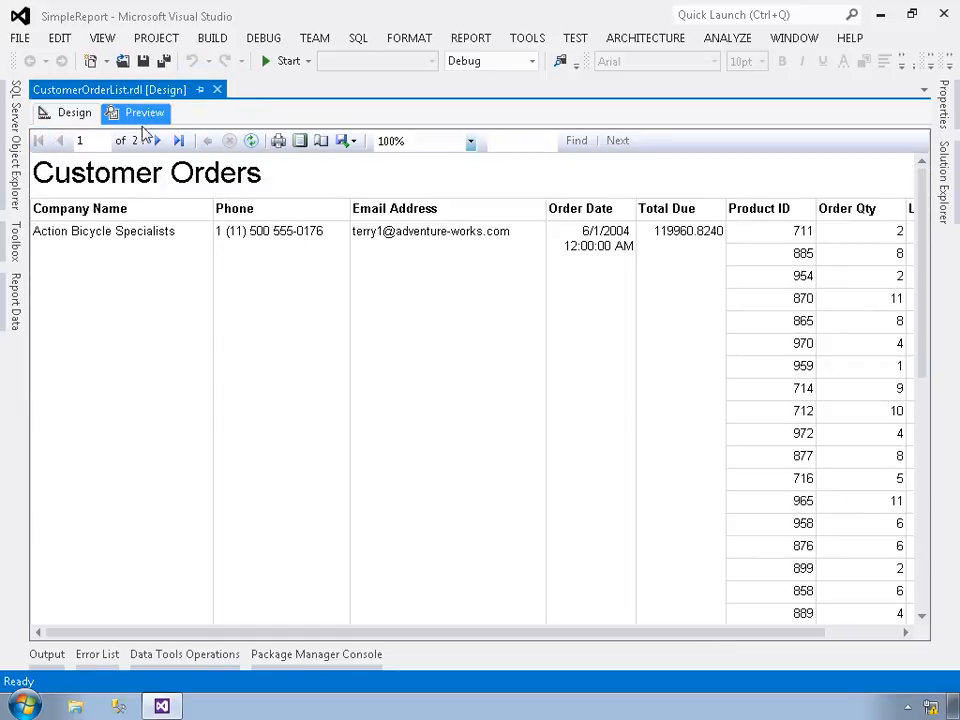
pyautogui.scroll(-15, 446, 312)
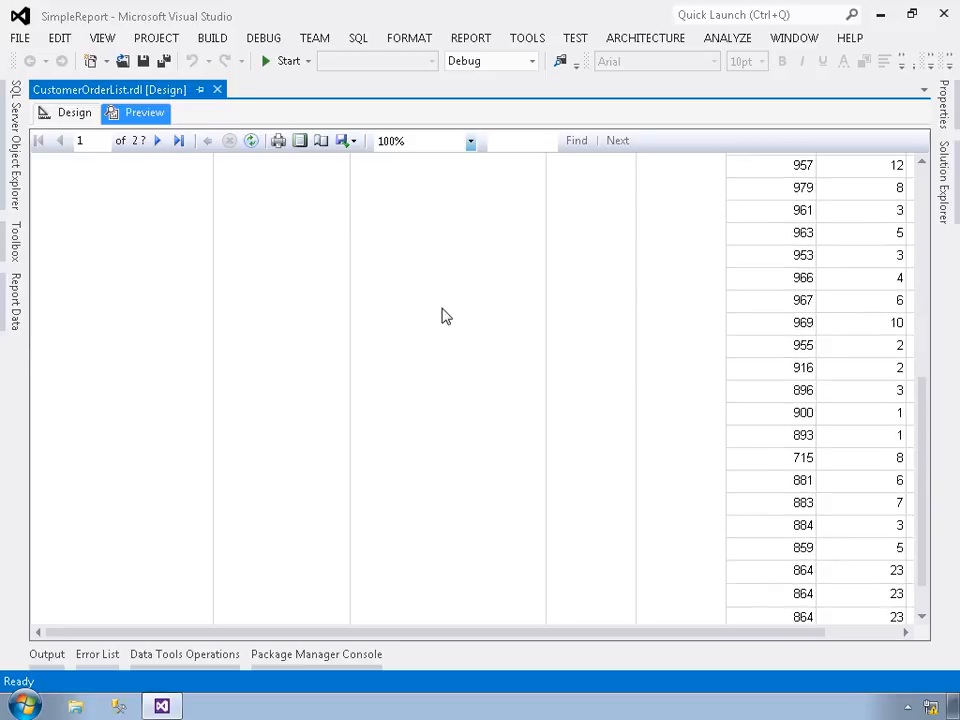
pyautogui.scroll(10, 443, 317)
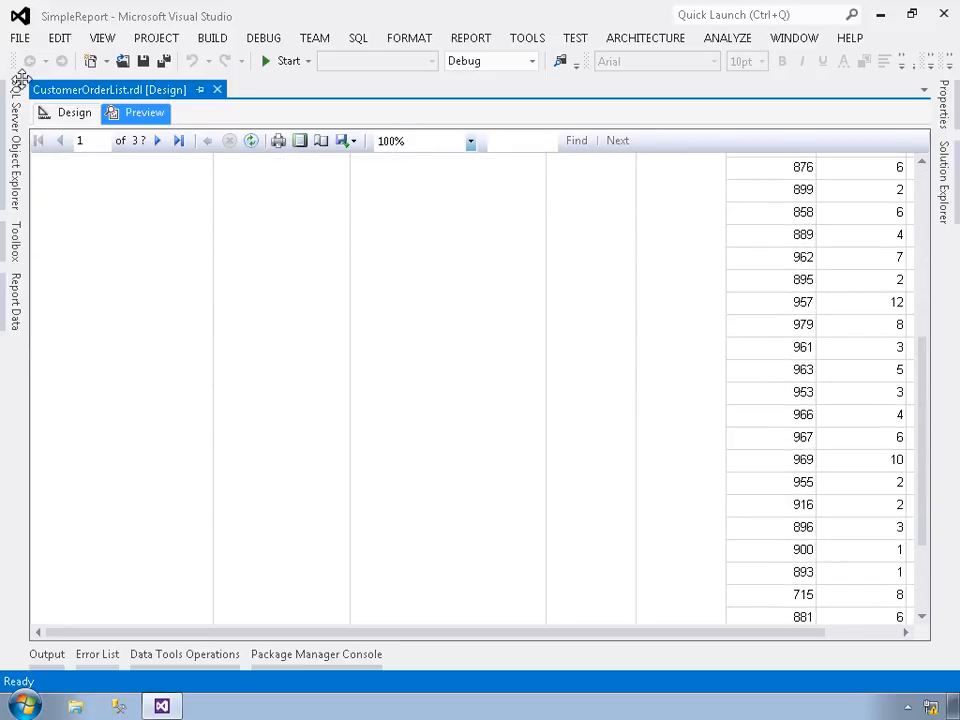
# Return to the design view and widen the Email Address column a little more.
pyautogui.click(60, 113)
pyautogui.click(556, 181)
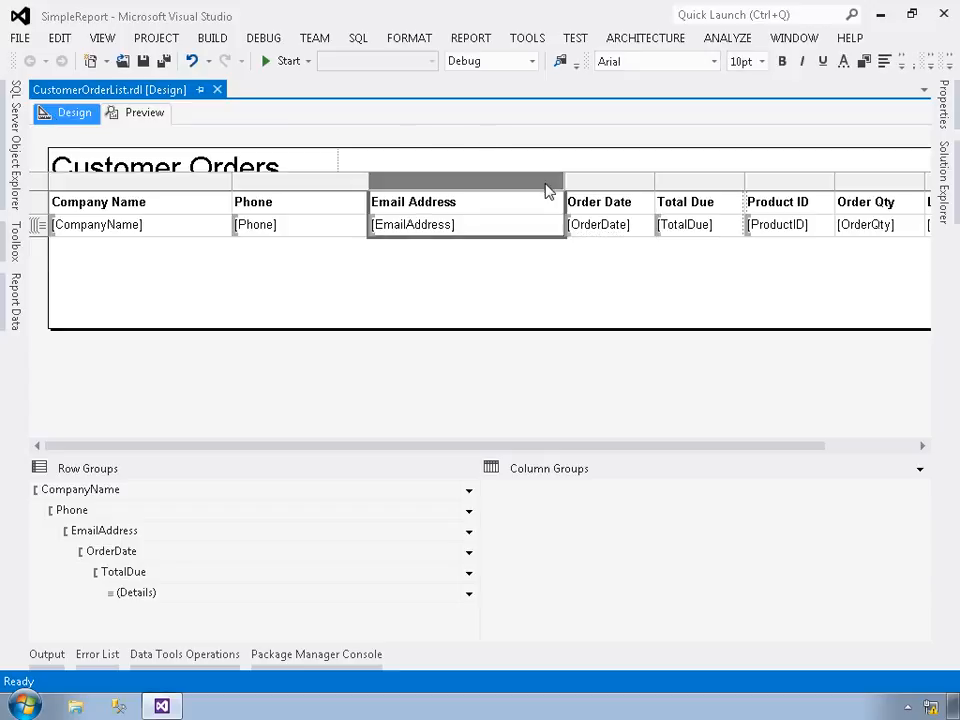
pyautogui.moveTo(577, 184); pyautogui.dragTo(612, 181)
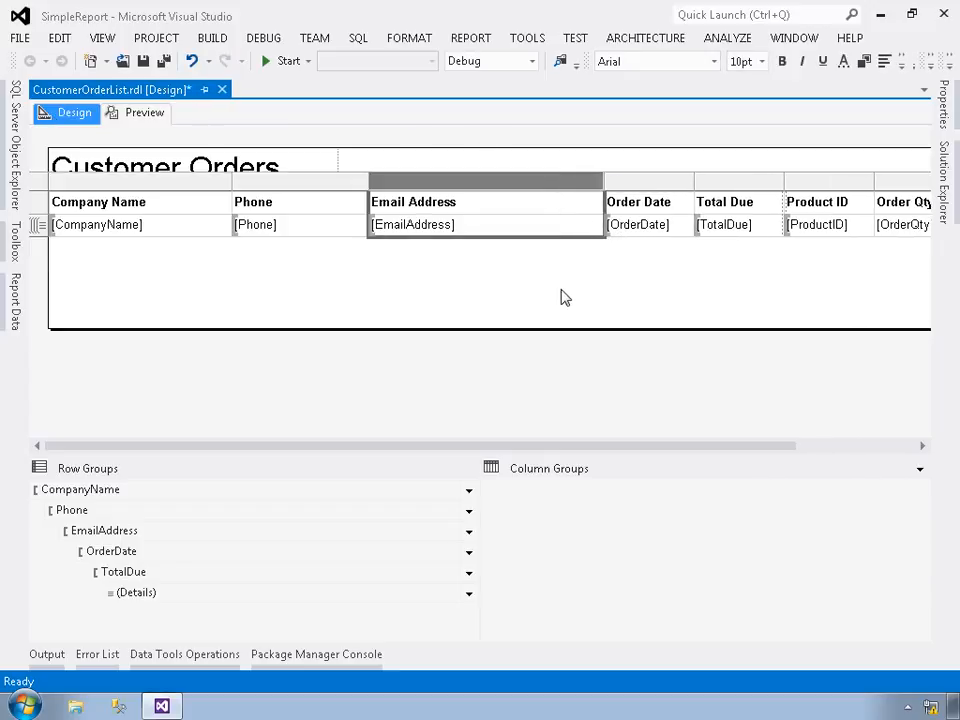
# Format the Order Date values with the regional short date type *1/31/2000.
pyautogui.doubleClick(664, 229)
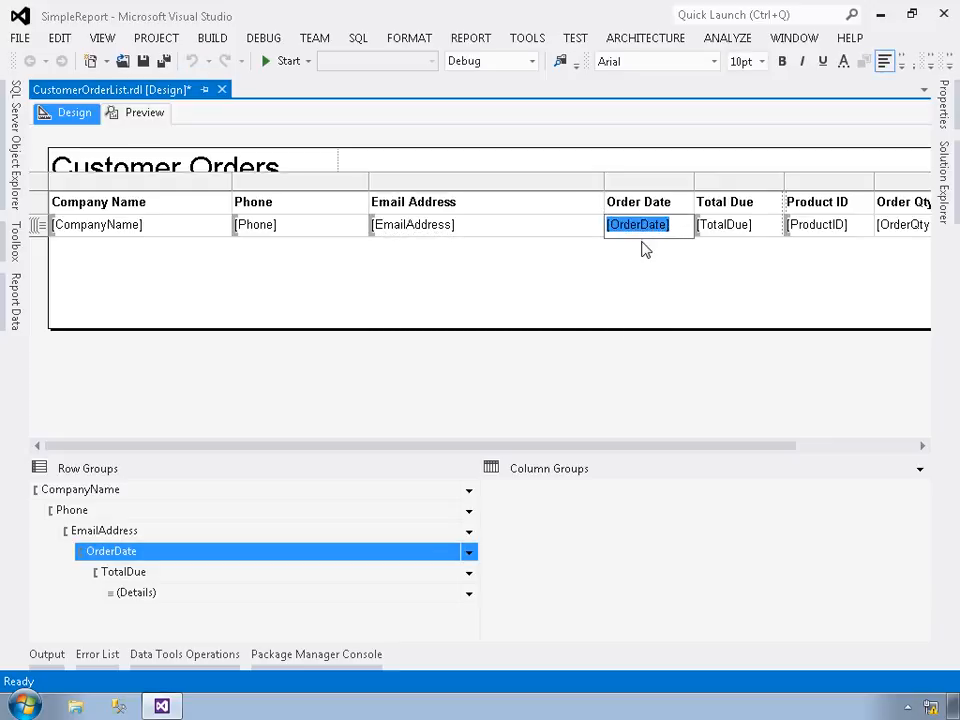
pyautogui.press('Escape')
pyautogui.press('Escape')
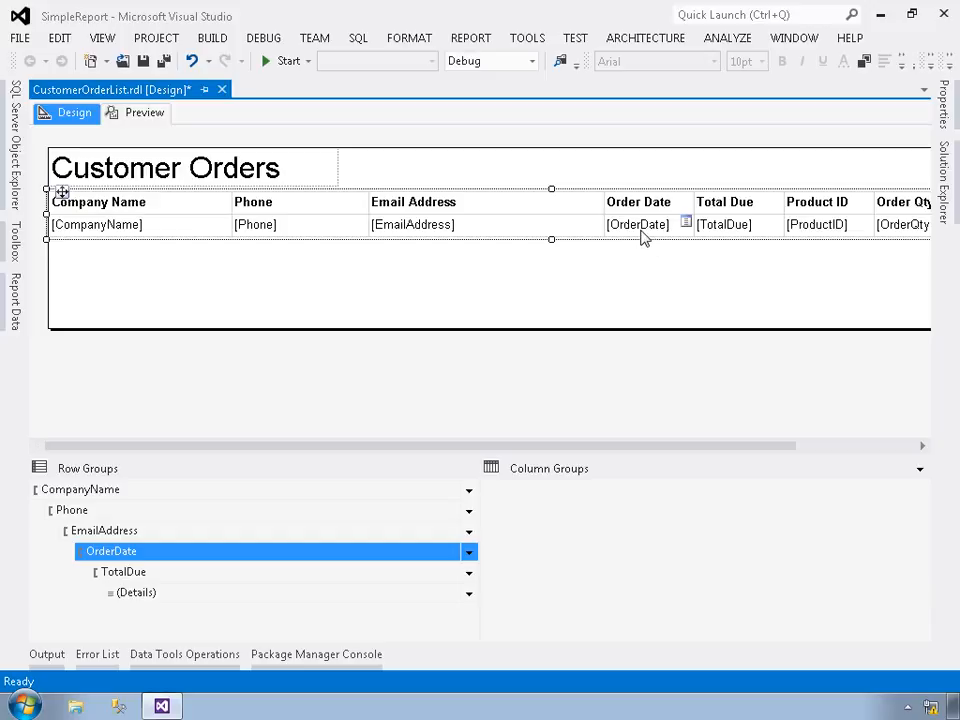
pyautogui.click(645, 230)
pyautogui.rightClick(643, 229)
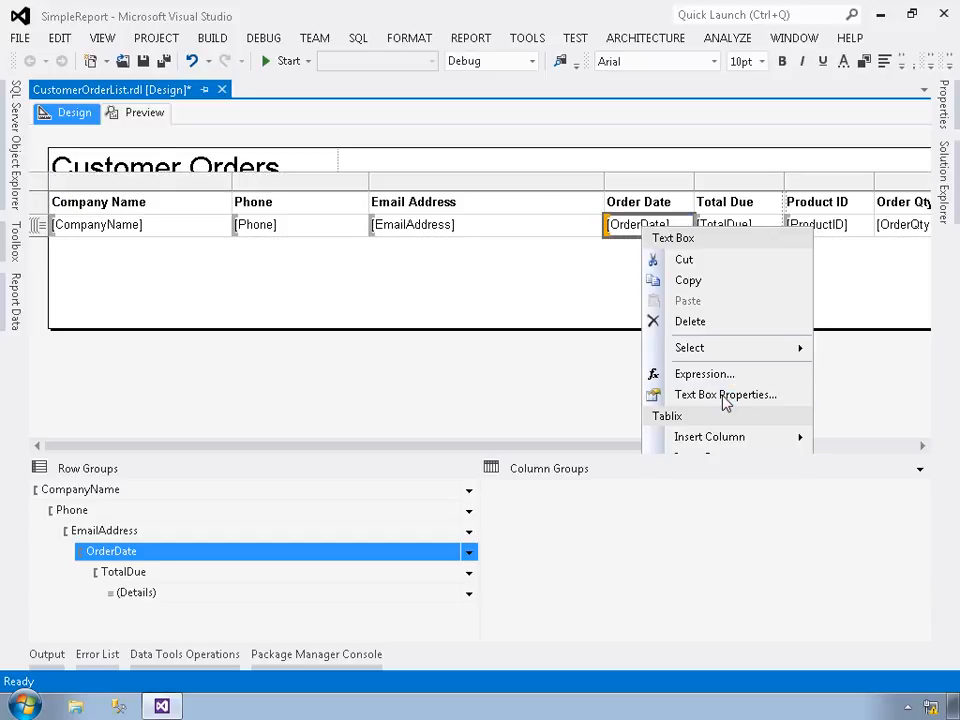
pyautogui.click(729, 396)
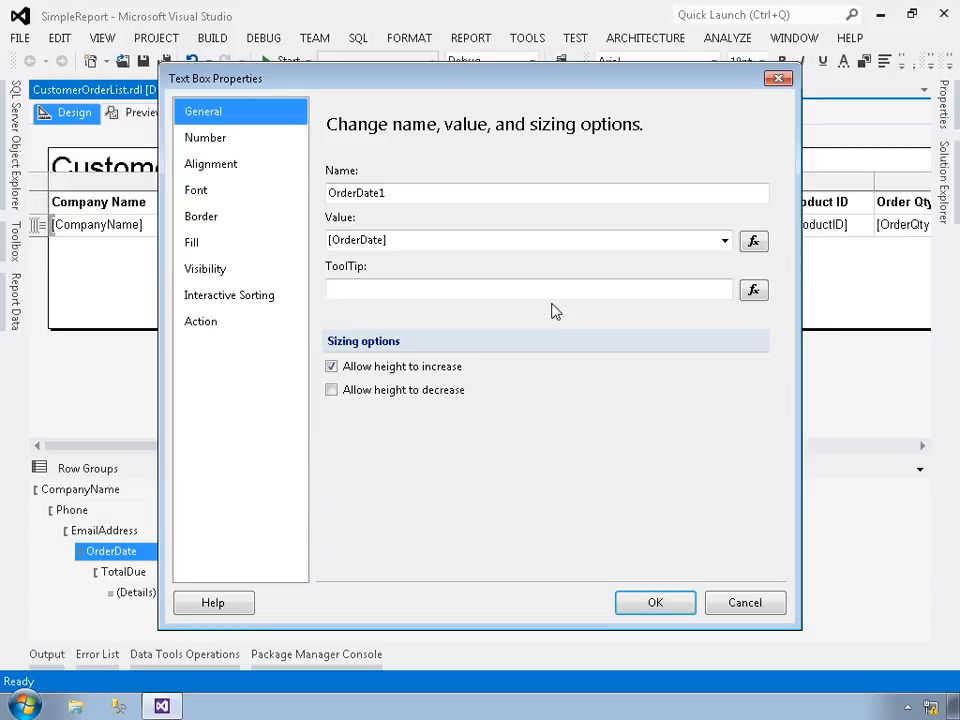
pyautogui.click(222, 142)
pyautogui.click(368, 230)
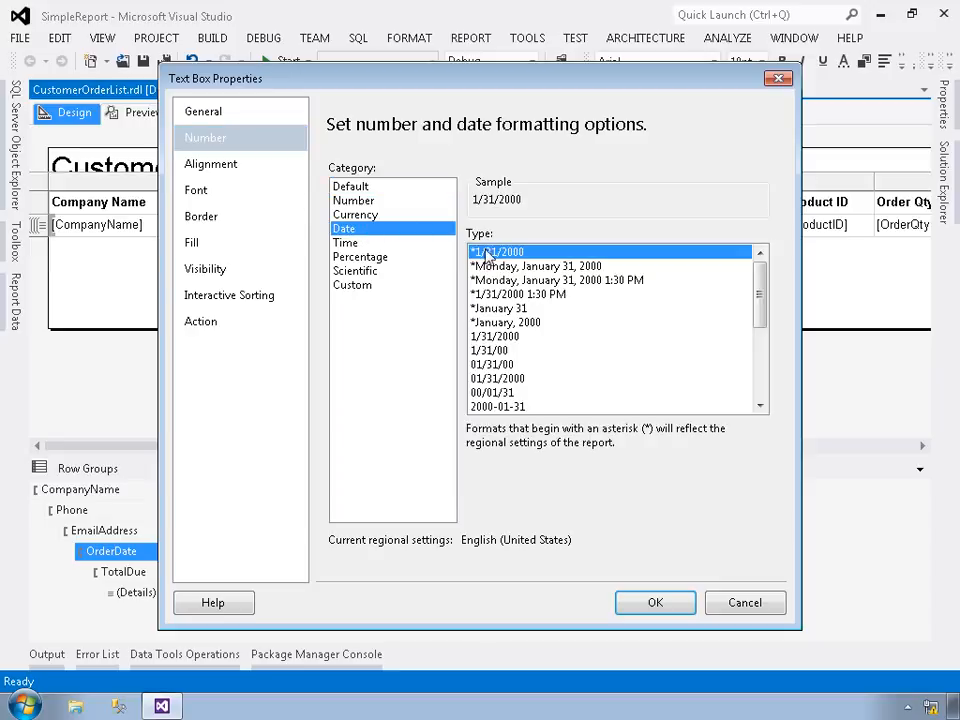
pyautogui.click(652, 603)
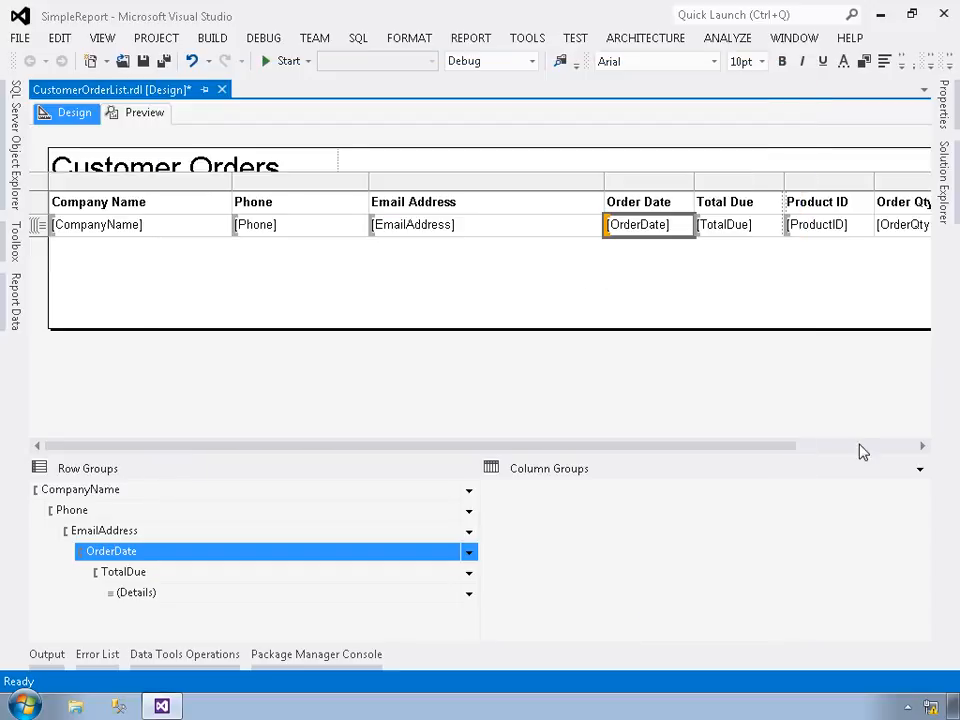
# Format the Total Due values as currency with two decimal places and a 1000 separator.
pyautogui.click(738, 231)
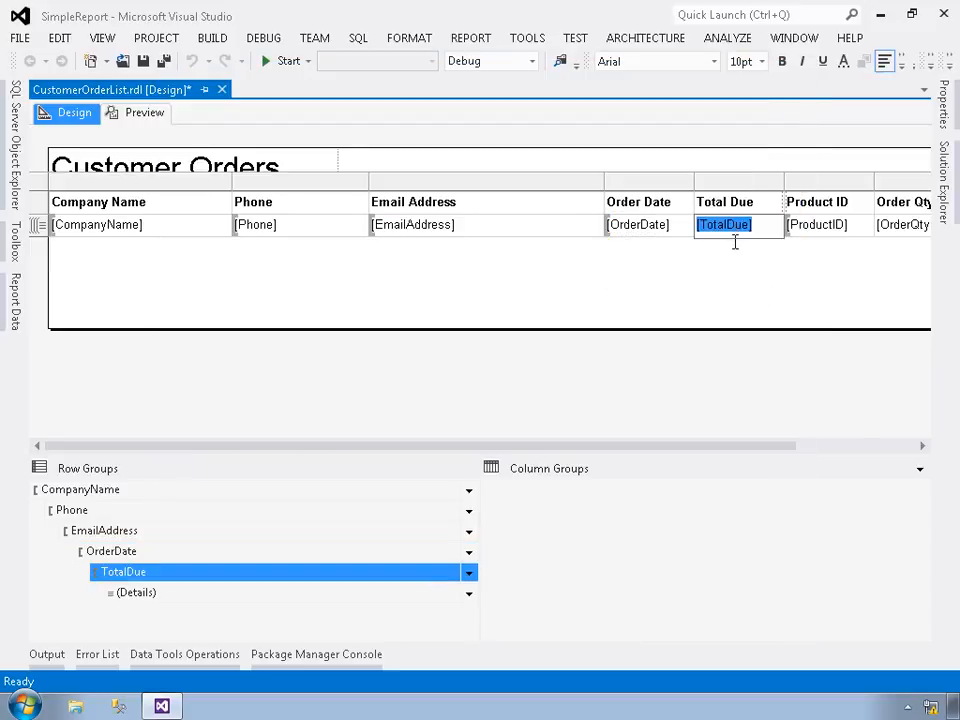
pyautogui.rightClick(720, 240)
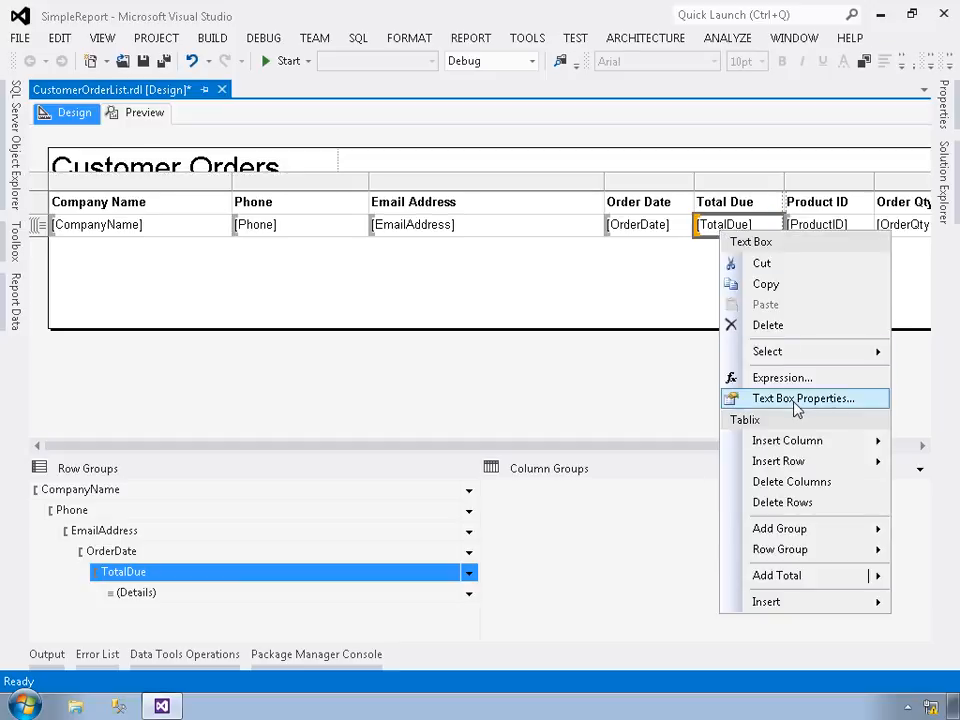
pyautogui.click(735, 400)
pyautogui.click(208, 140)
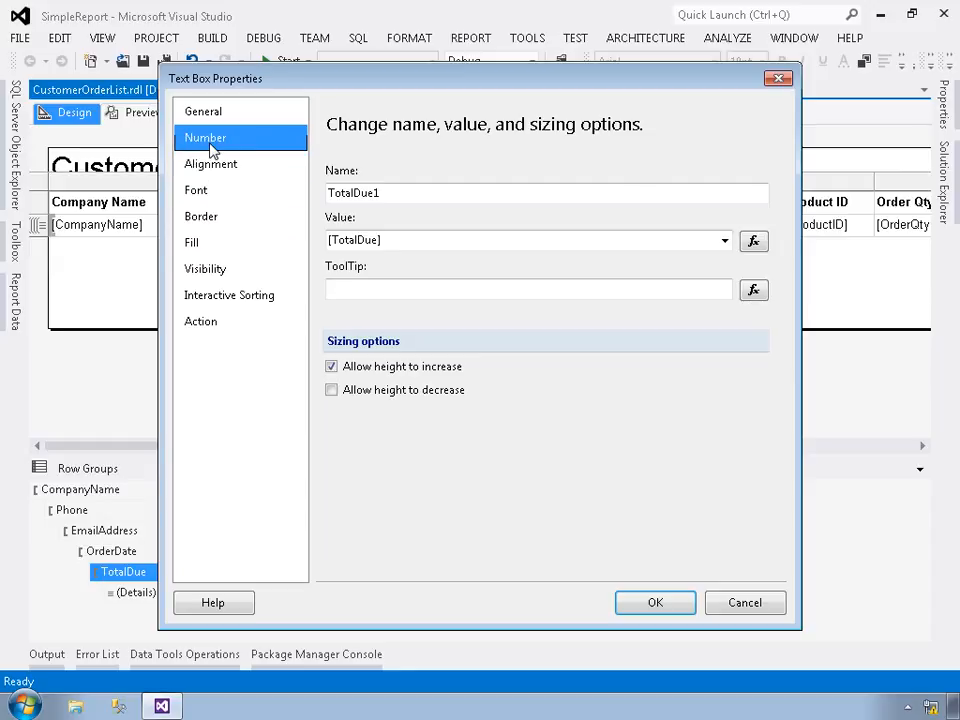
pyautogui.click(364, 216)
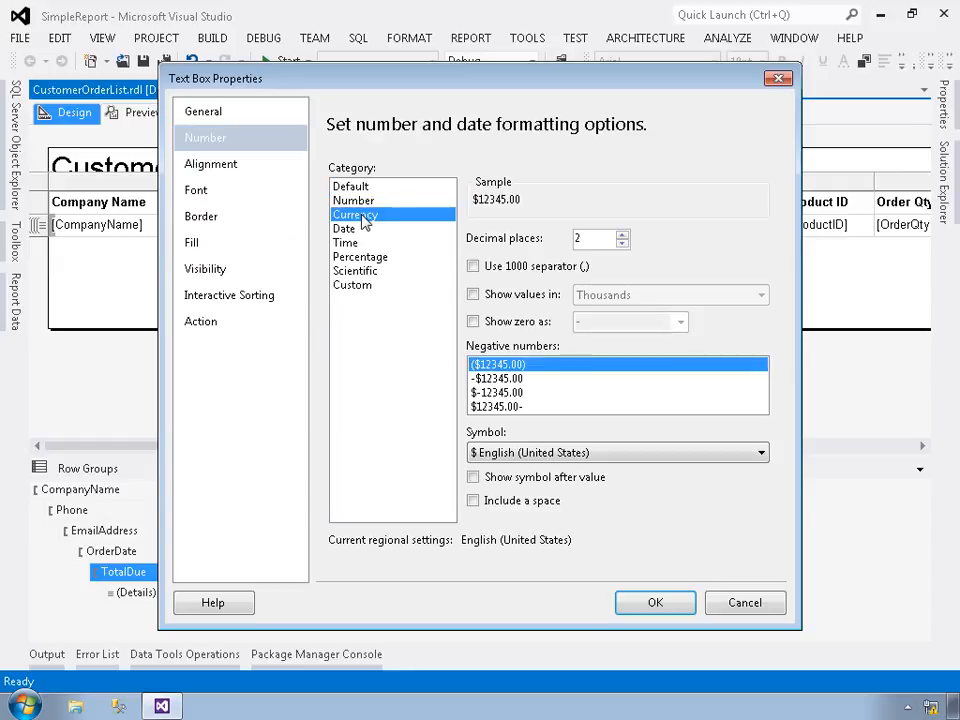
pyautogui.click(484, 267)
pyautogui.click(655, 602)
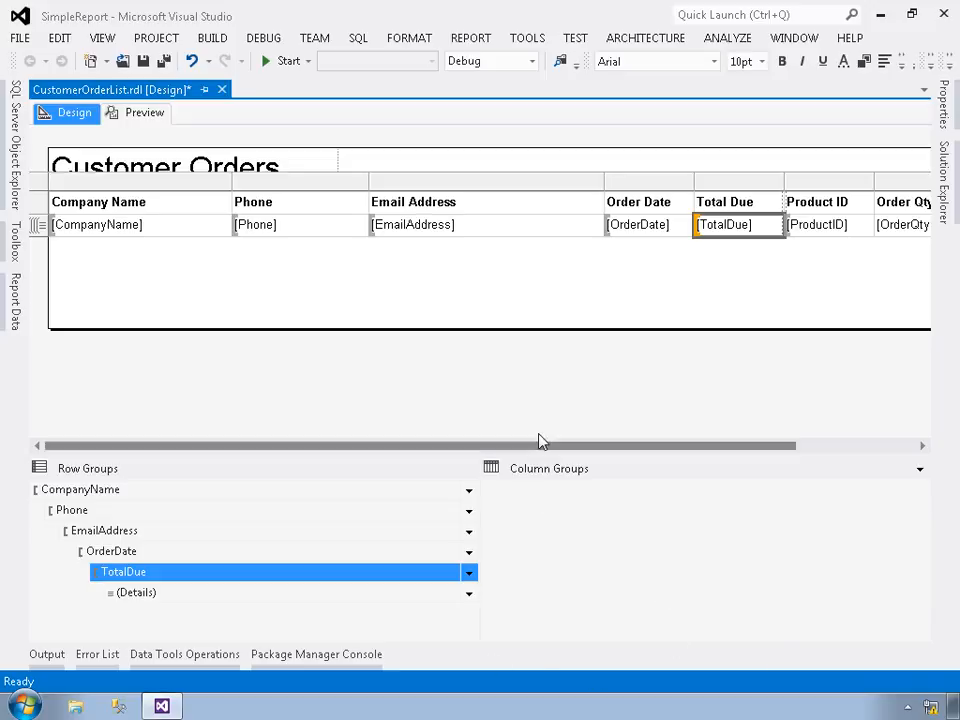
# Add a total of the Line Total values beneath the detail rows.
pyautogui.moveTo(549, 448); pyautogui.dragTo(688, 452)
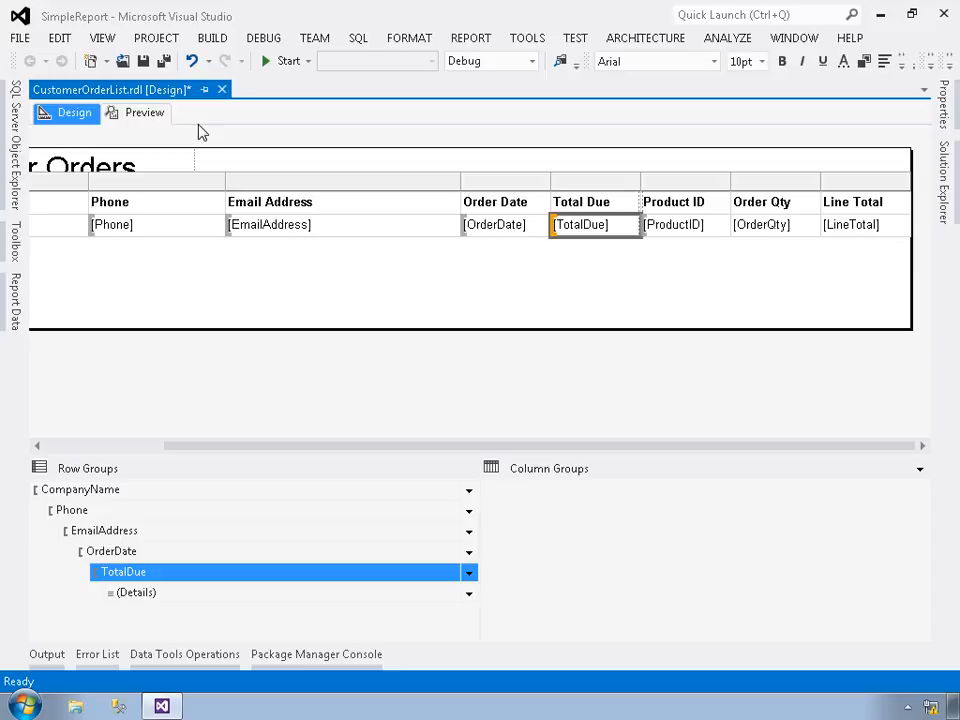
pyautogui.click(843, 232)
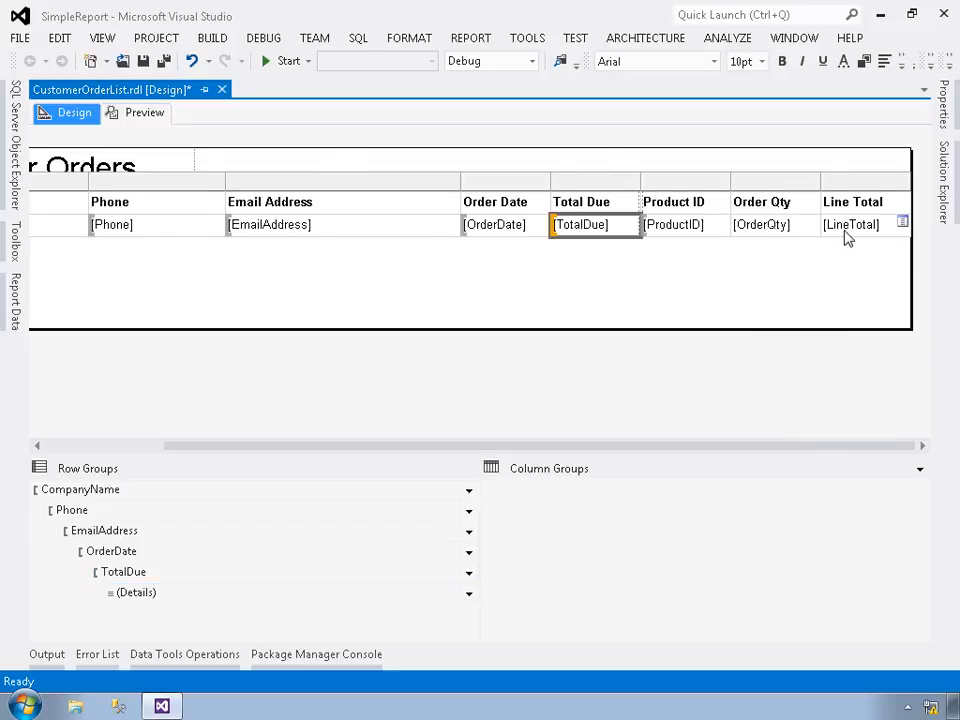
pyautogui.rightClick(845, 233)
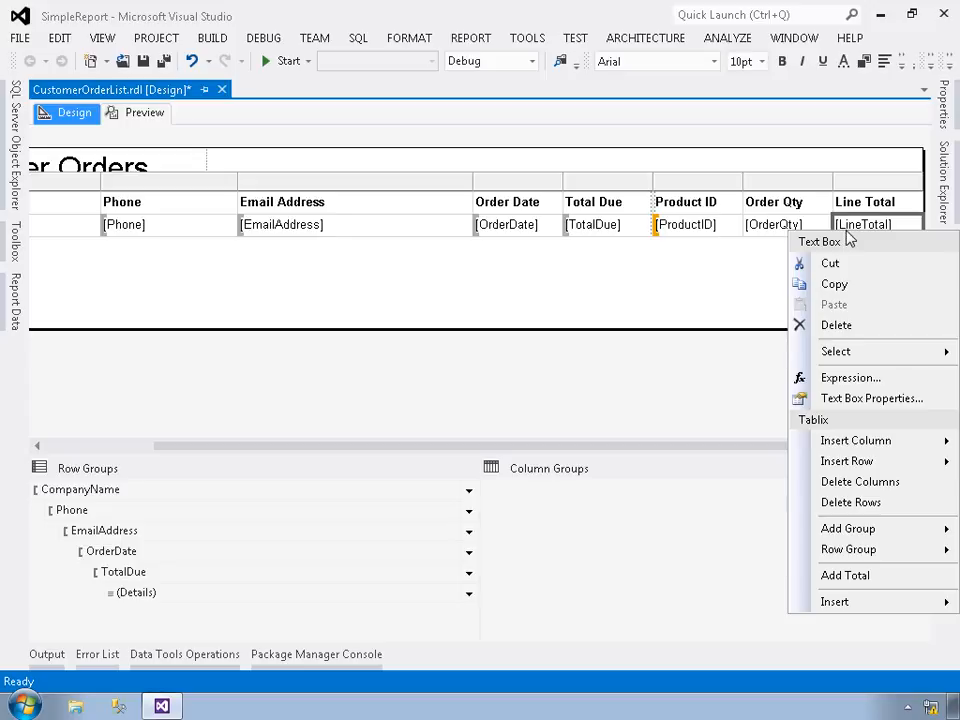
pyautogui.click(858, 577)
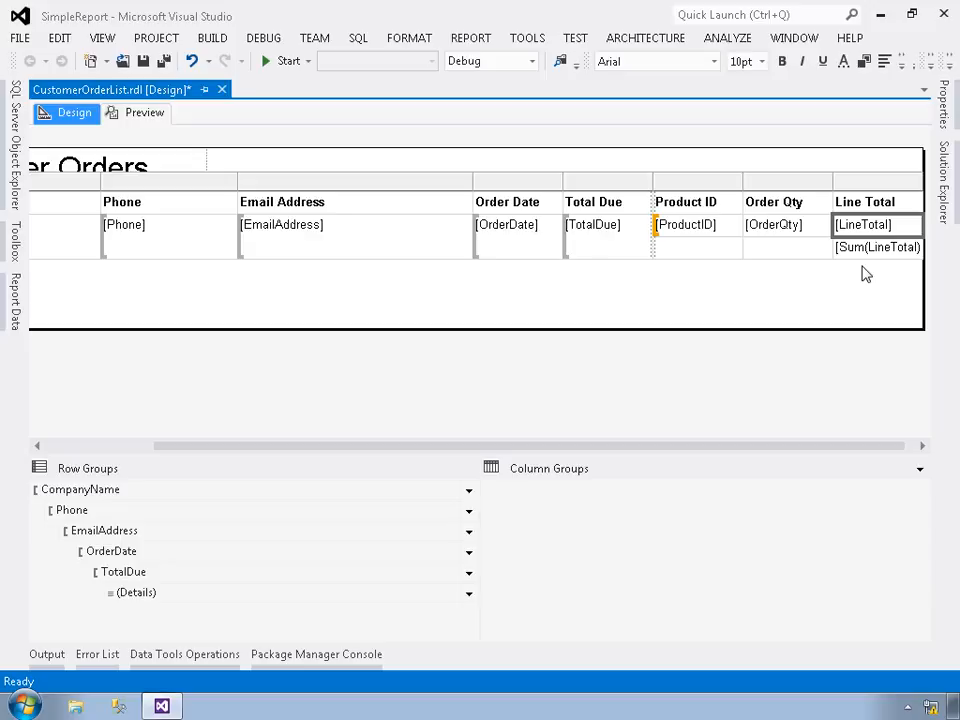
# Label the new total row "Total" in the Order Qty column and make the label bold.
pyautogui.click(785, 252)
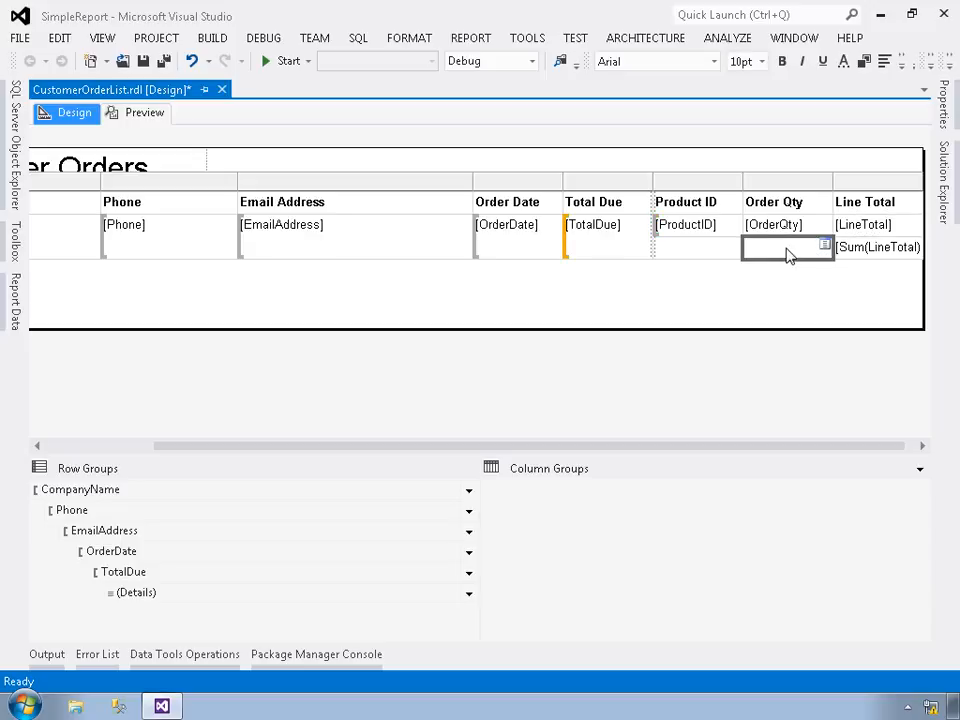
pyautogui.write('Total')
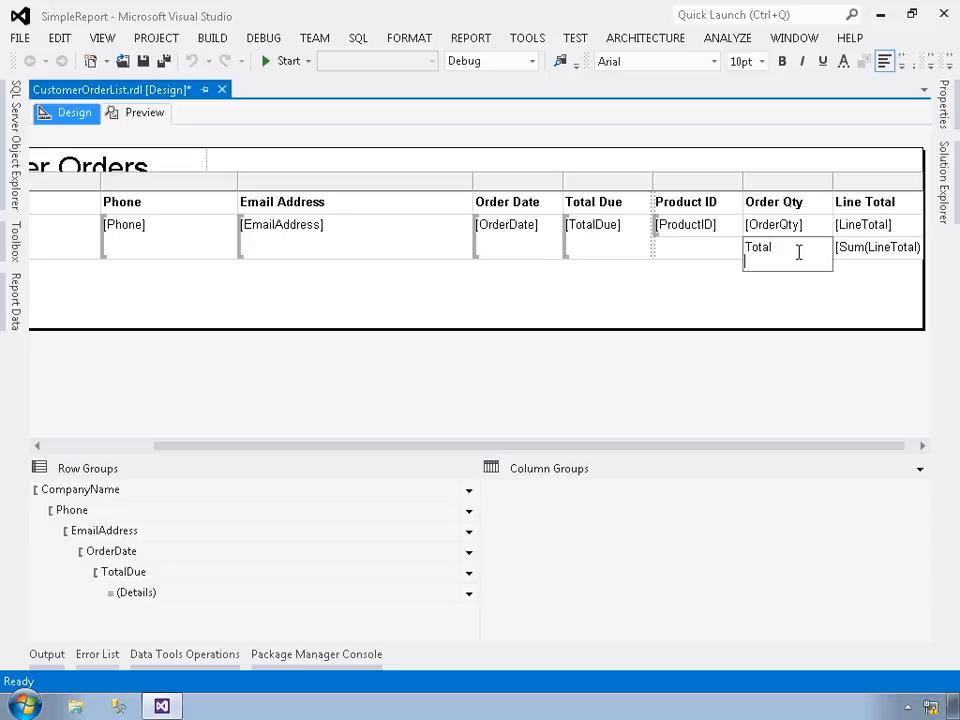
pyautogui.click(790, 284)
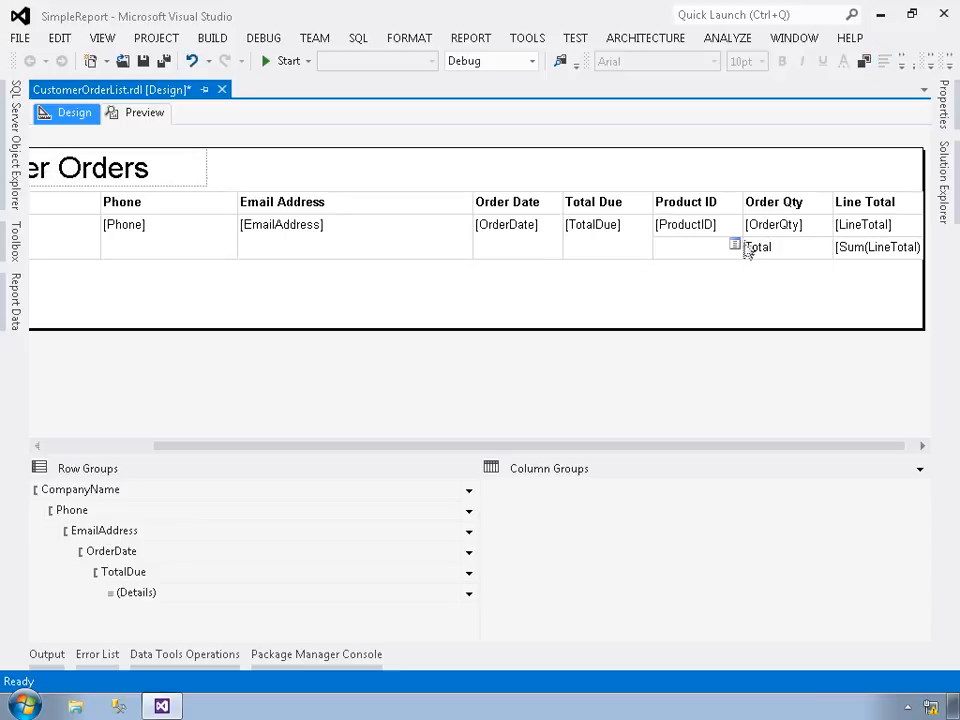
pyautogui.click(765, 257)
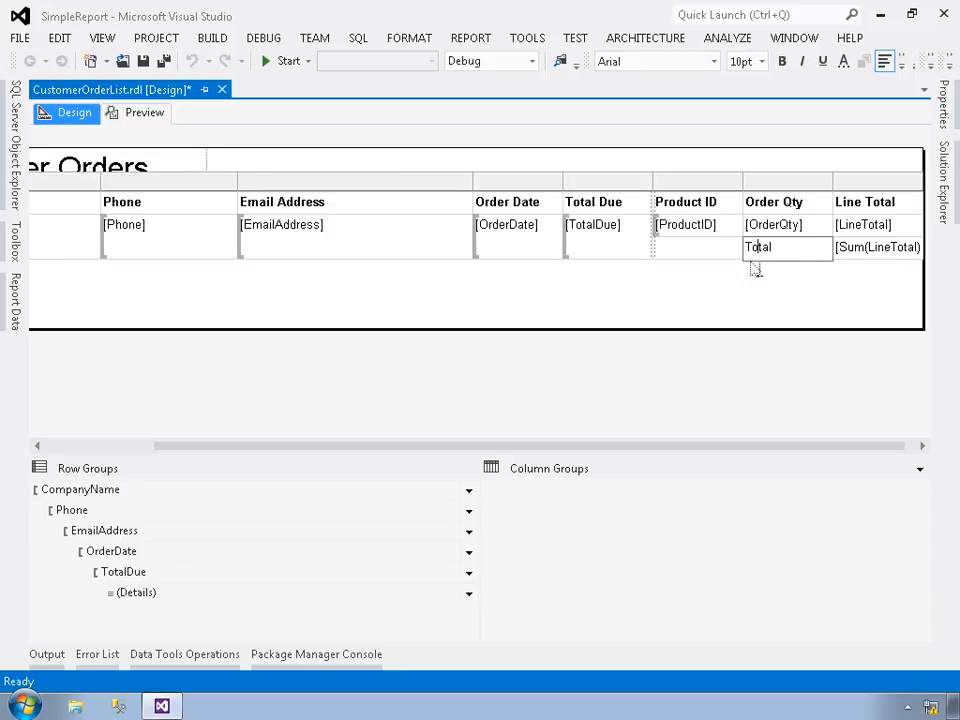
pyautogui.press('Escape')
pyautogui.click(782, 61)
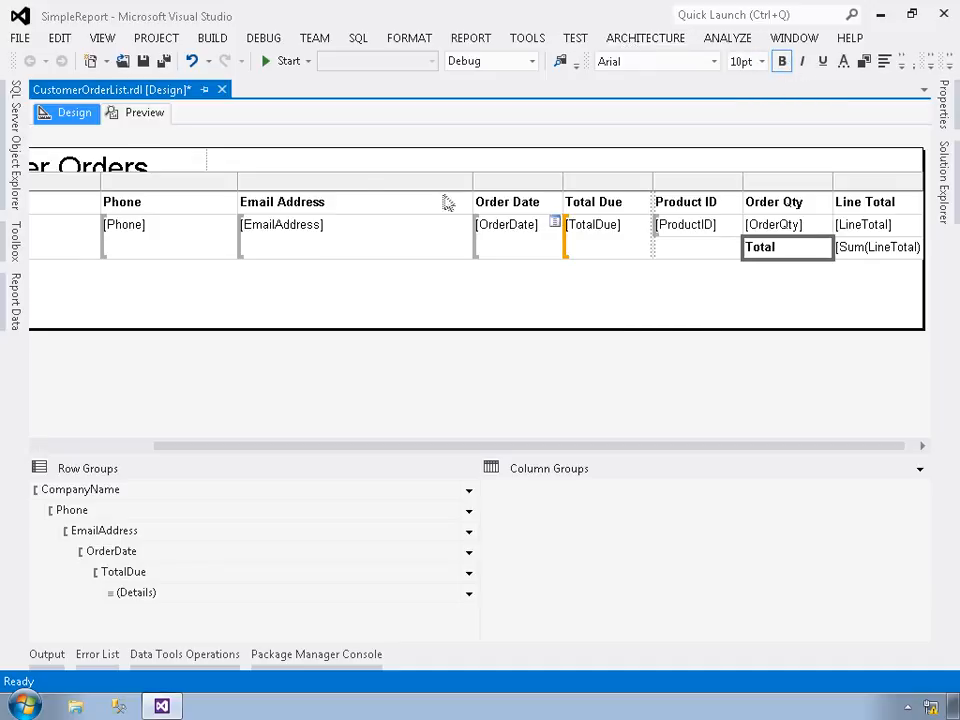
# Preview the report and examine the order total rows and the date and currency formats through page 2.
pyautogui.click(135, 114)
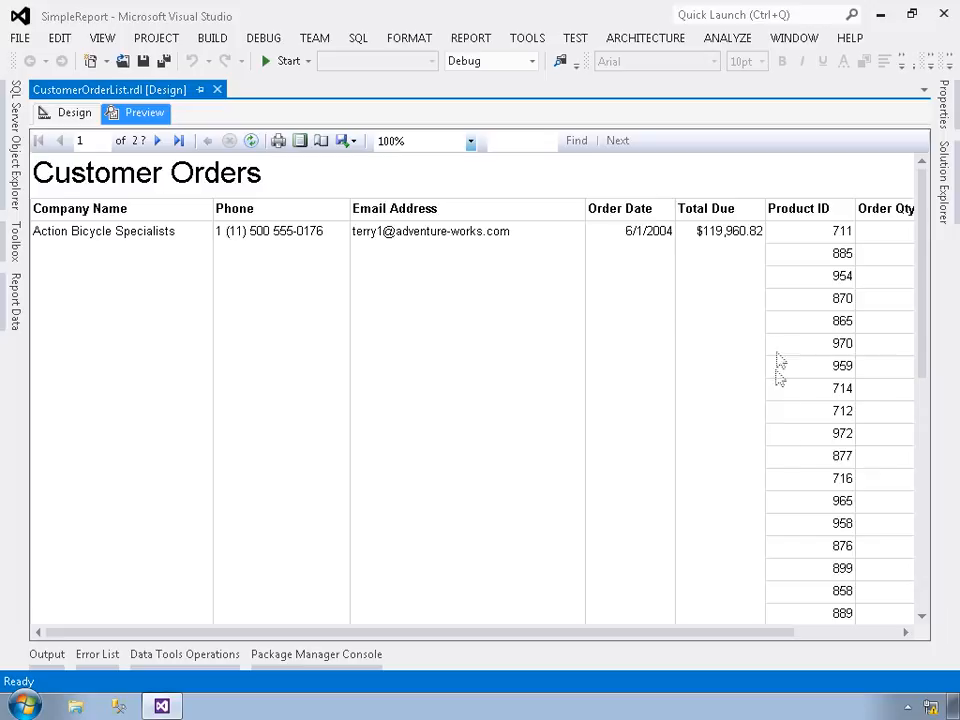
pyautogui.click(849, 639)
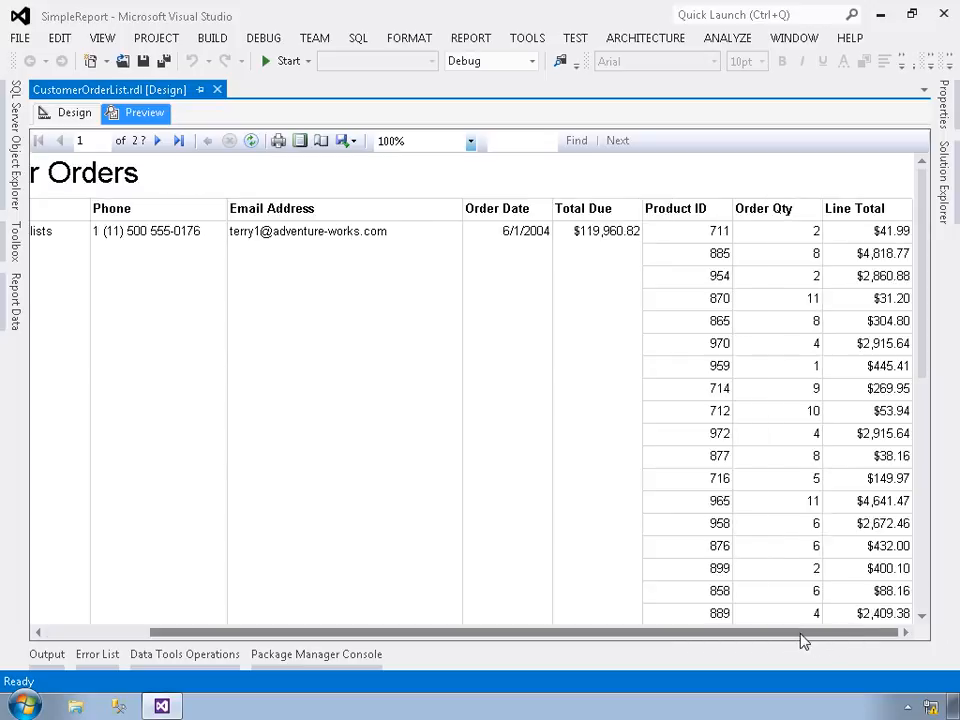
pyautogui.click(921, 553)
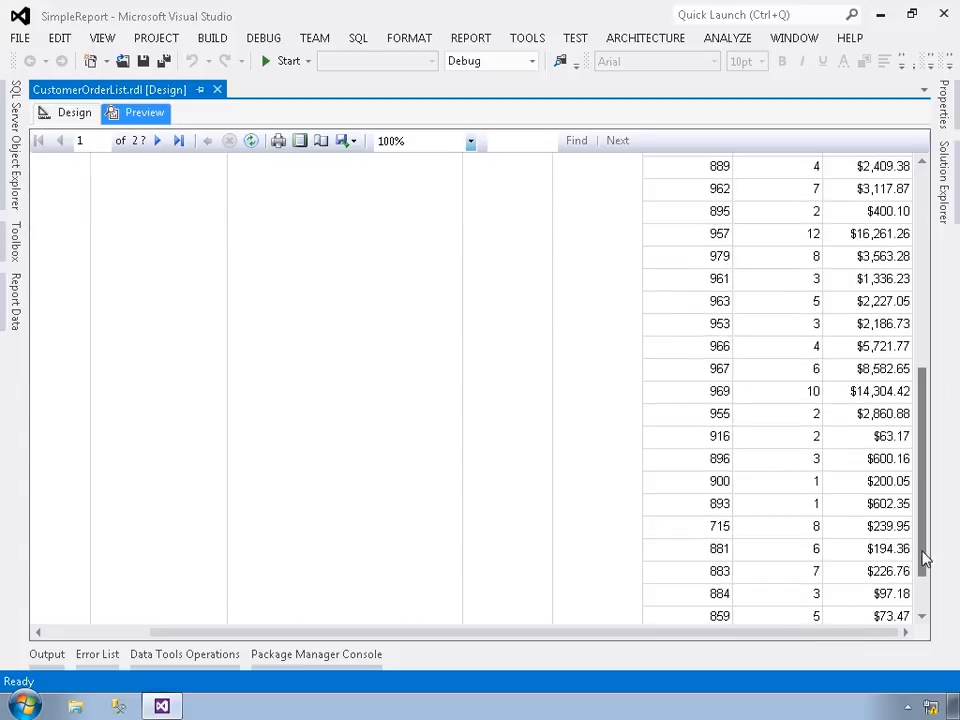
pyautogui.click(925, 590)
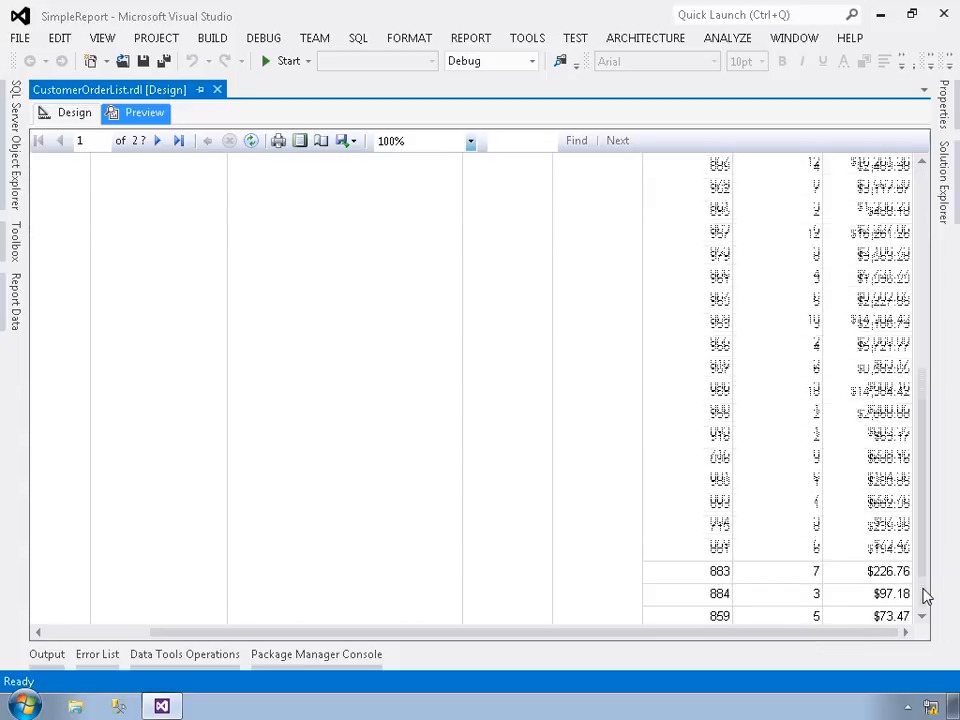
pyautogui.click(148, 631)
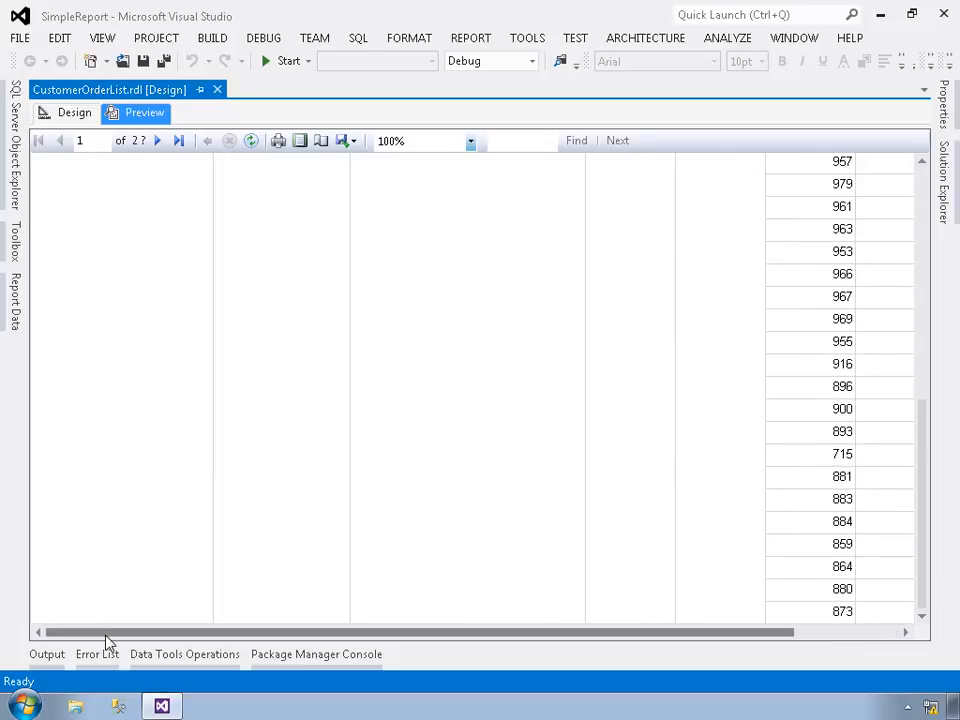
pyautogui.click(157, 141)
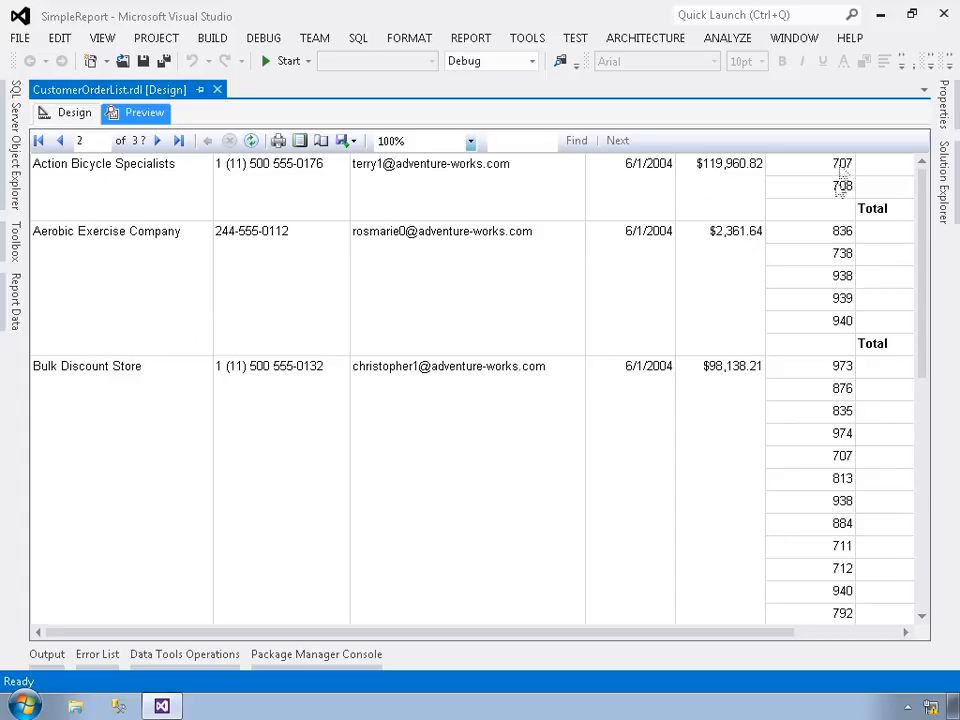
pyautogui.click(849, 632)
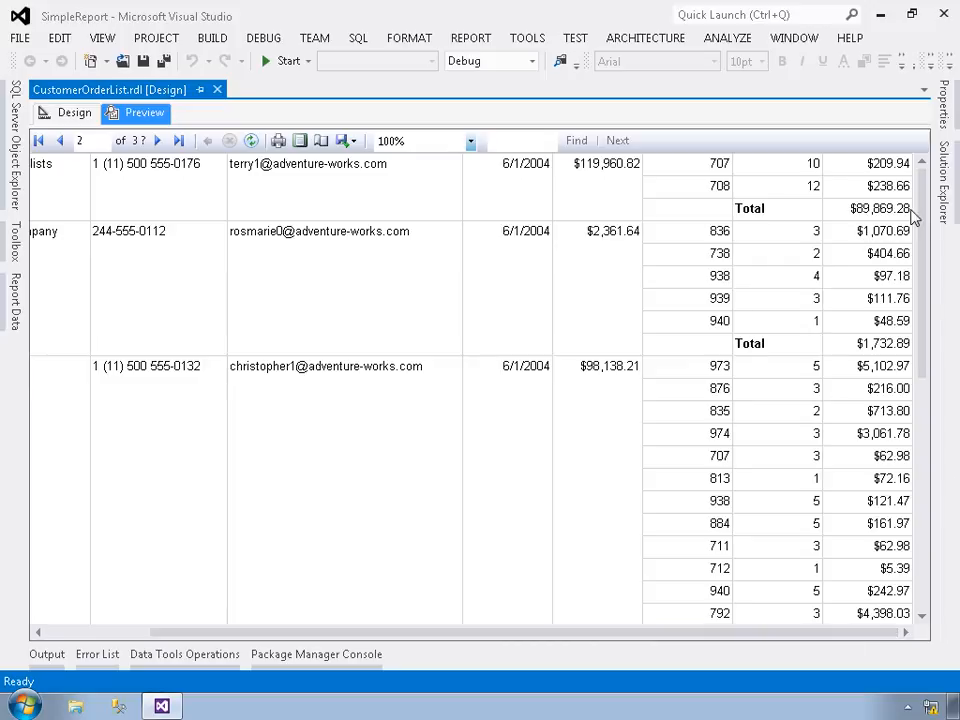